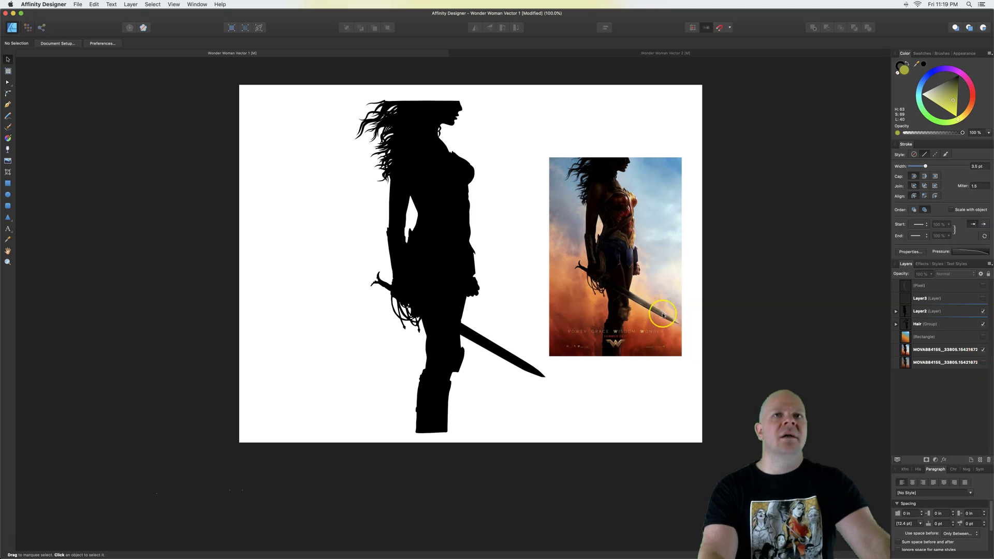
left_click(441, 236)
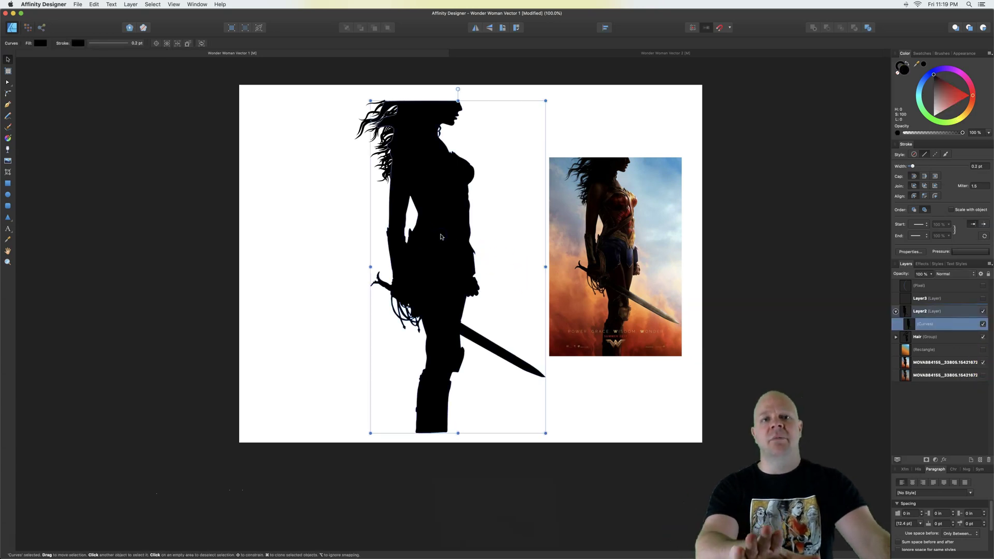
mouse_move(443, 241)
left_mouse_down()
mouse_move(483, 237)
mouse_move(454, 238)
left_mouse_up()
key("super+z")
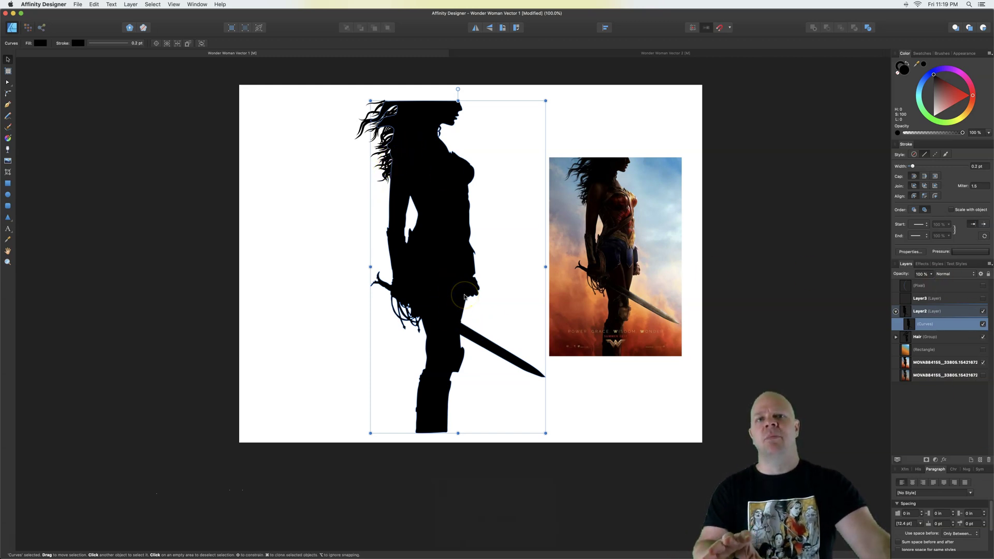
mouse_move(444, 271)
left_mouse_down()
mouse_move(500, 265)
mouse_move(495, 254)
mouse_move(458, 273)
left_mouse_up()
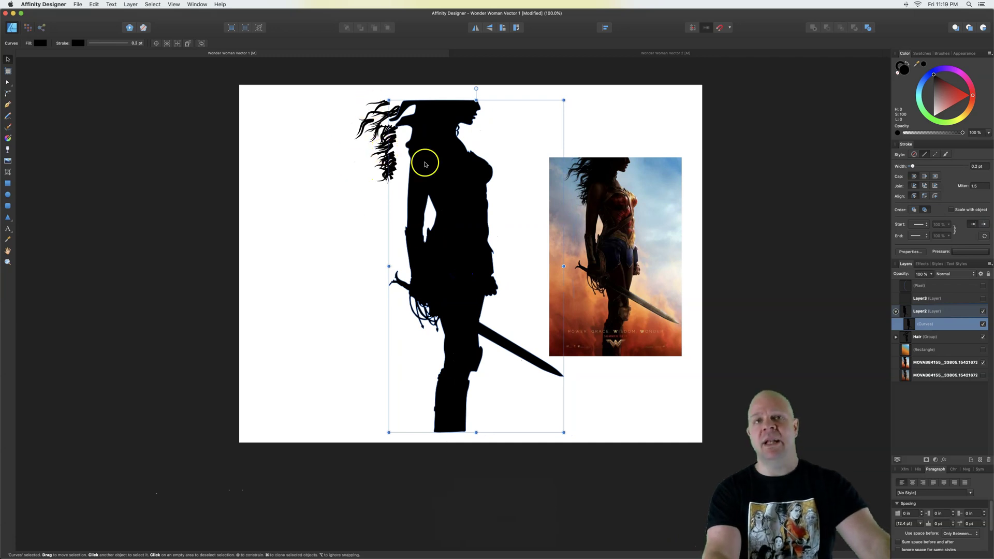
key("super+z")
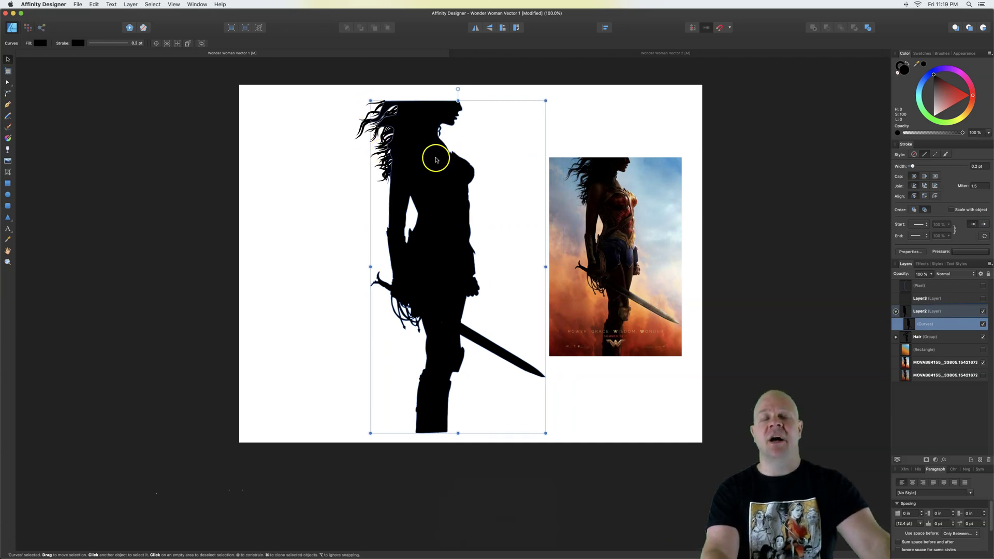
left_click(608, 129)
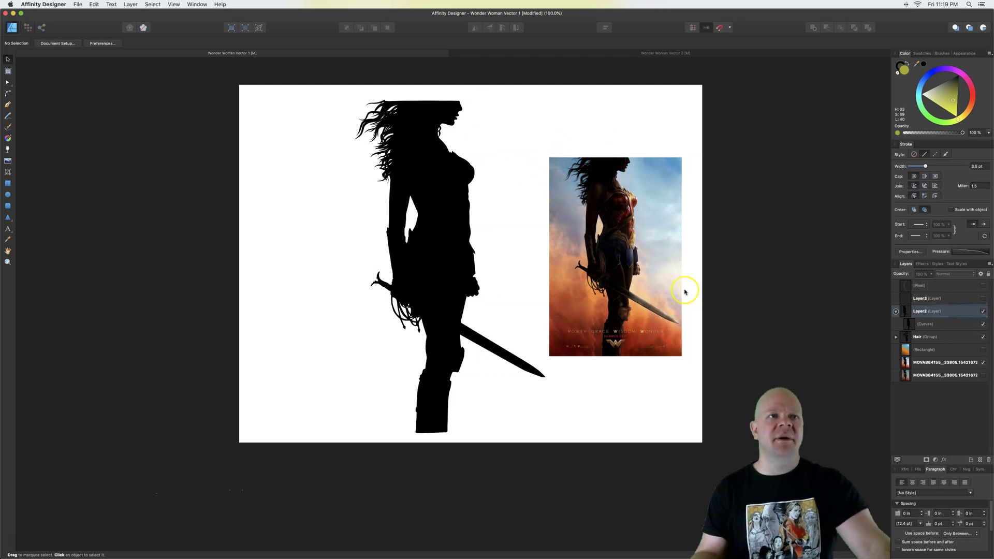
Show the large faded poster image and hide Layer2, its curves object and the Hair group.
left_click(984, 375)
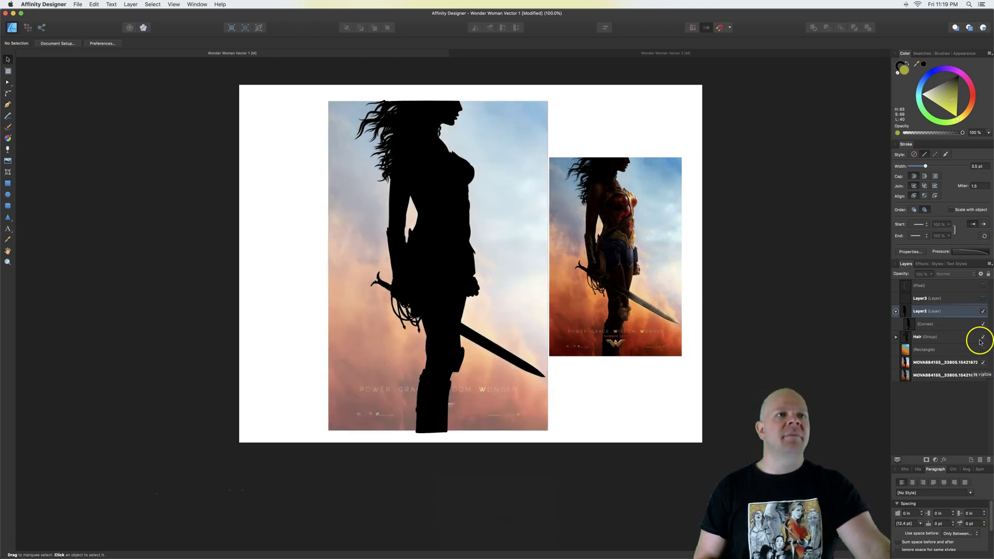
left_click(984, 311)
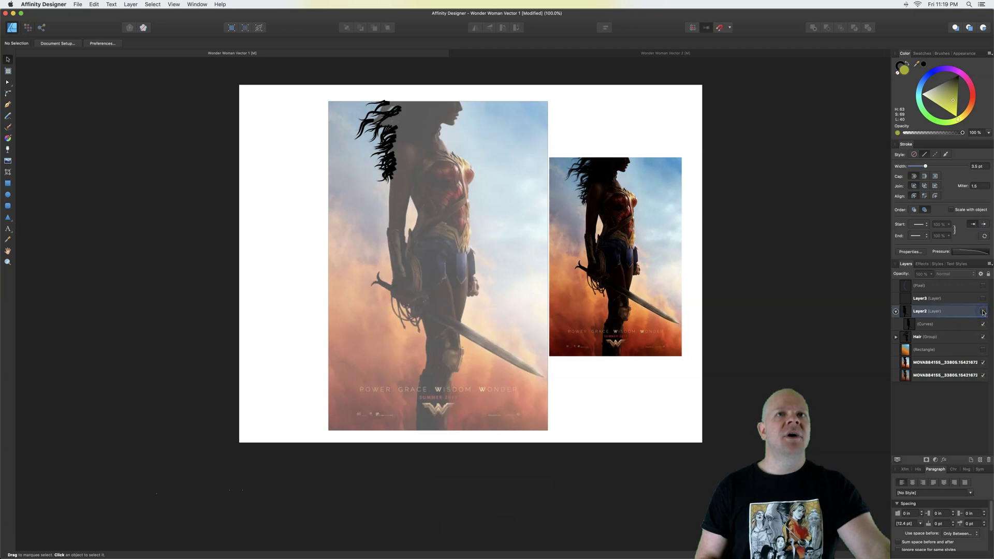
left_click(984, 325)
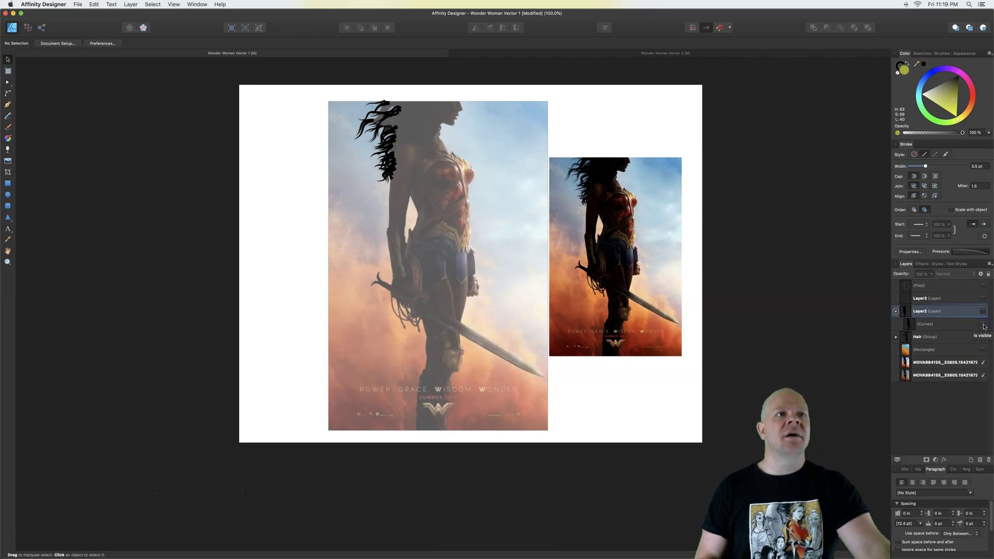
left_click(983, 337)
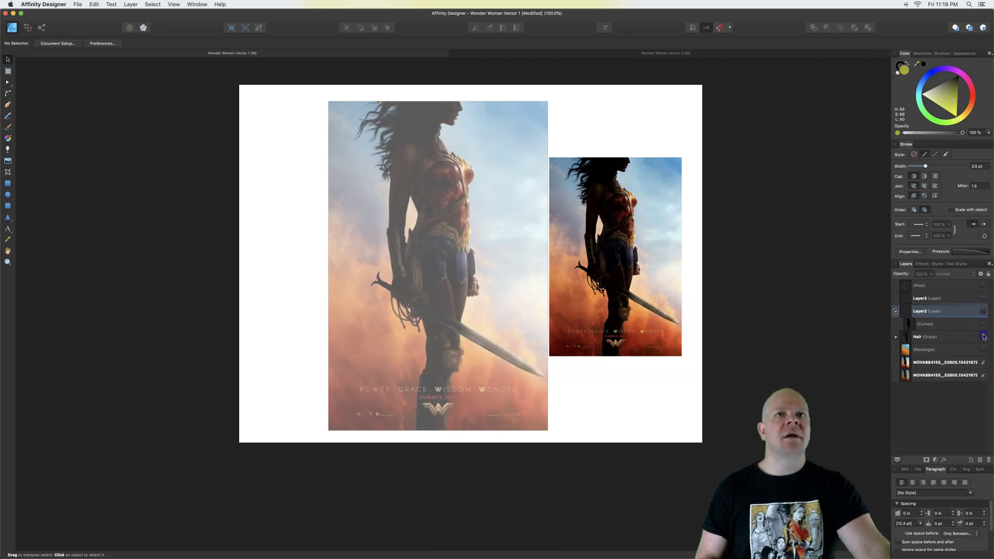
Set the large poster image's opacity to 67% as a faded tracing reference.
left_click(500, 256)
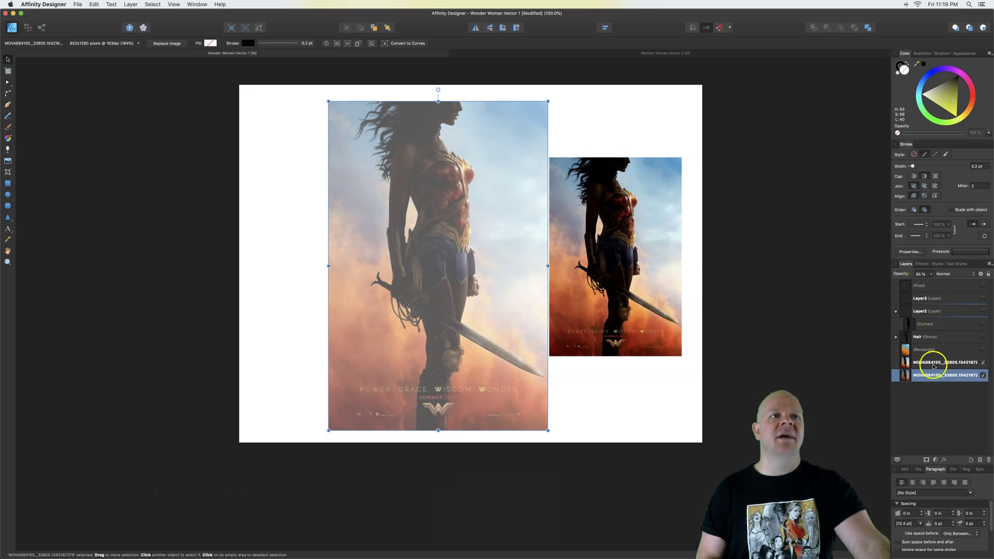
left_click(931, 274)
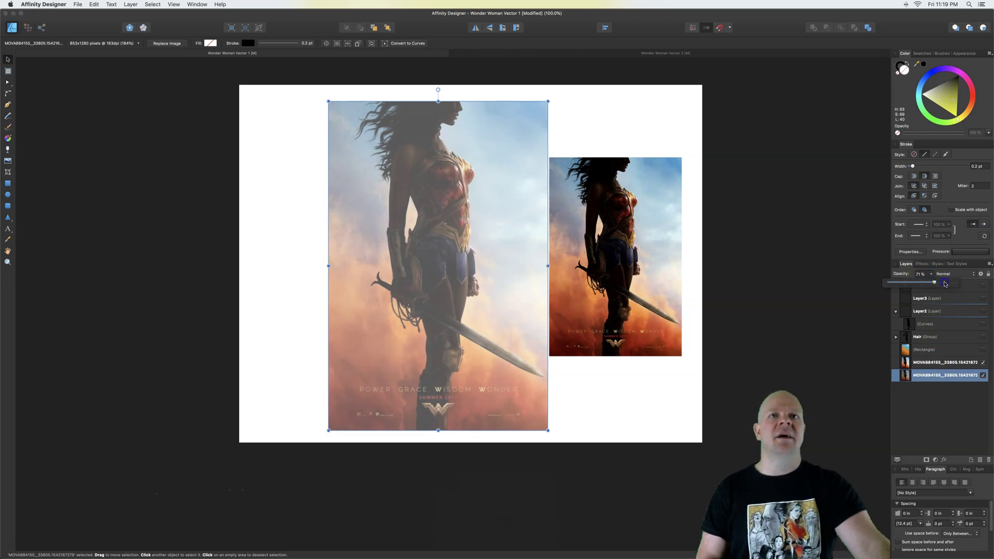
left_click_drag(945, 284, 936, 285)
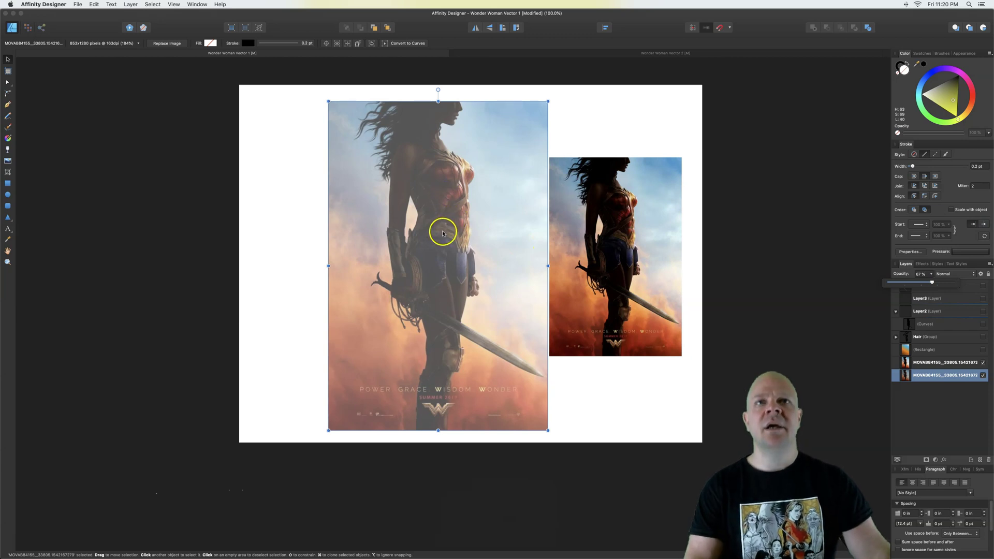
Hide the smaller full-colour poster copy and select the large faded poster.
scroll(443, 233, "up", 10)
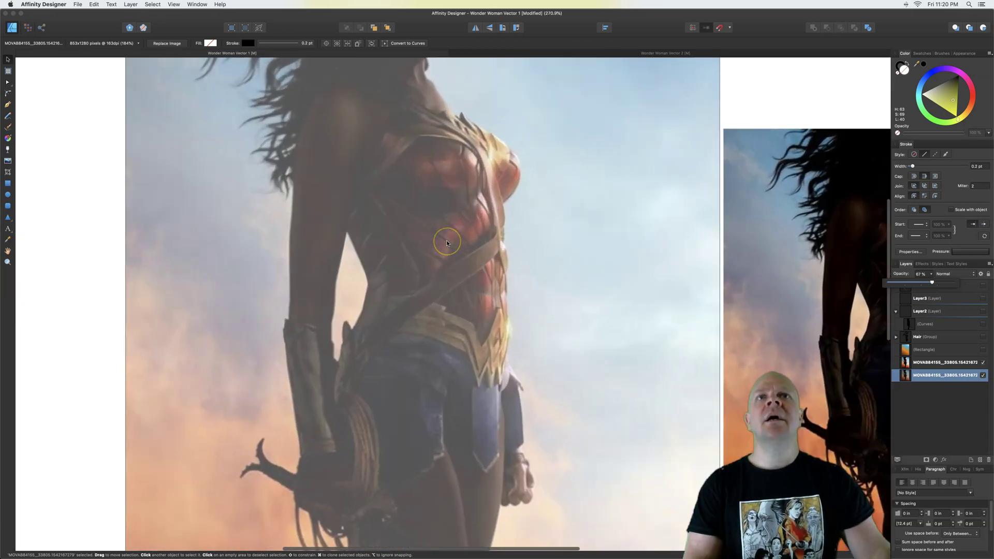
scroll(447, 243, "down", 5)
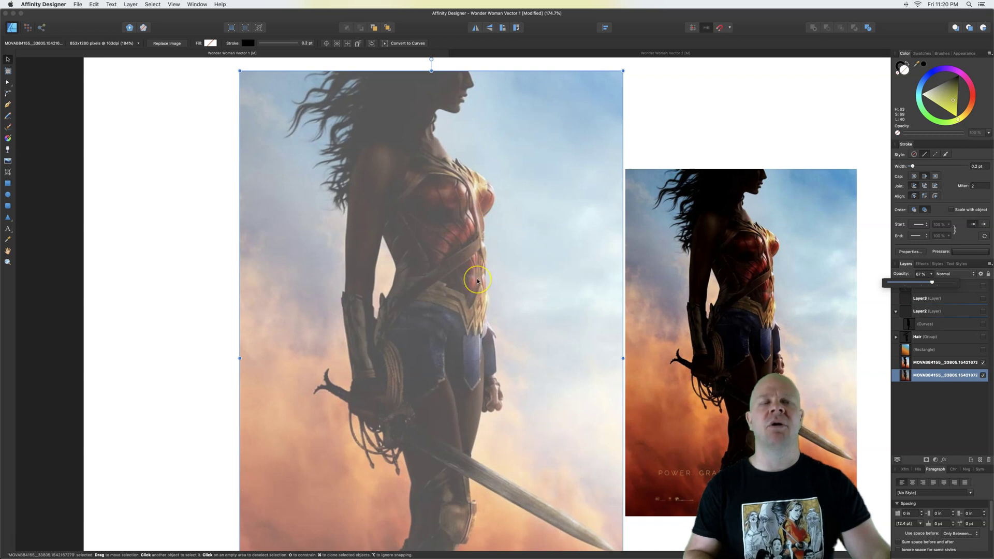
scroll(477, 281, "right", 3)
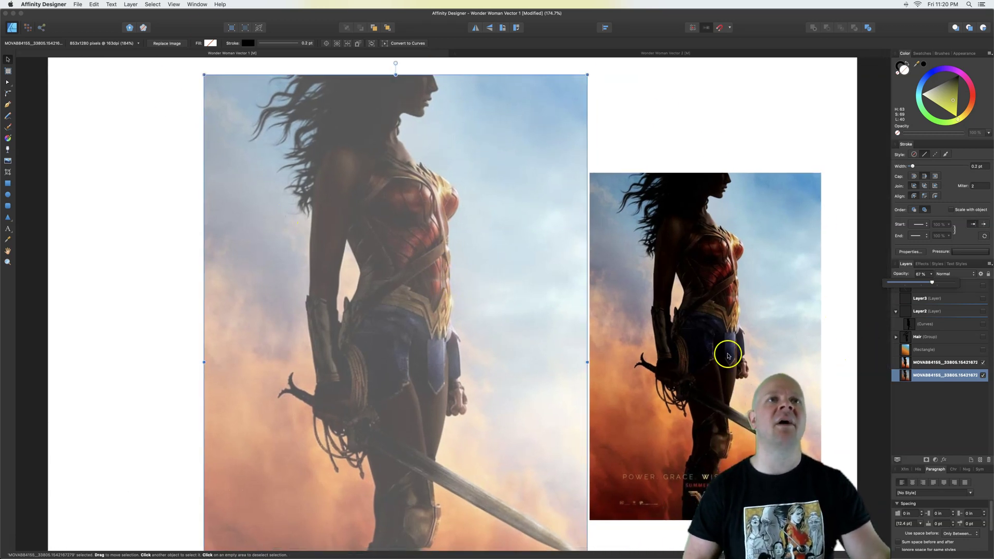
left_click(755, 311)
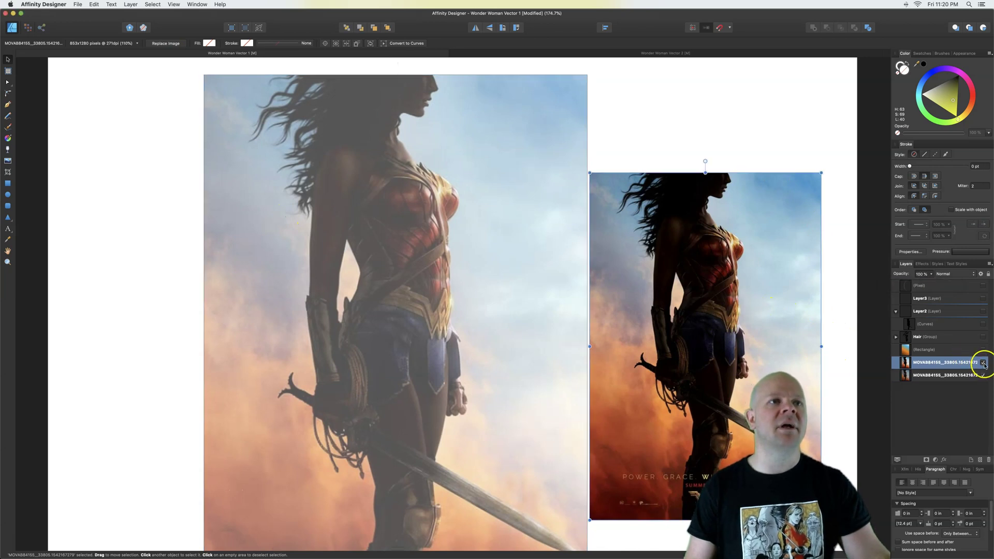
left_click(983, 362)
left_click(821, 158)
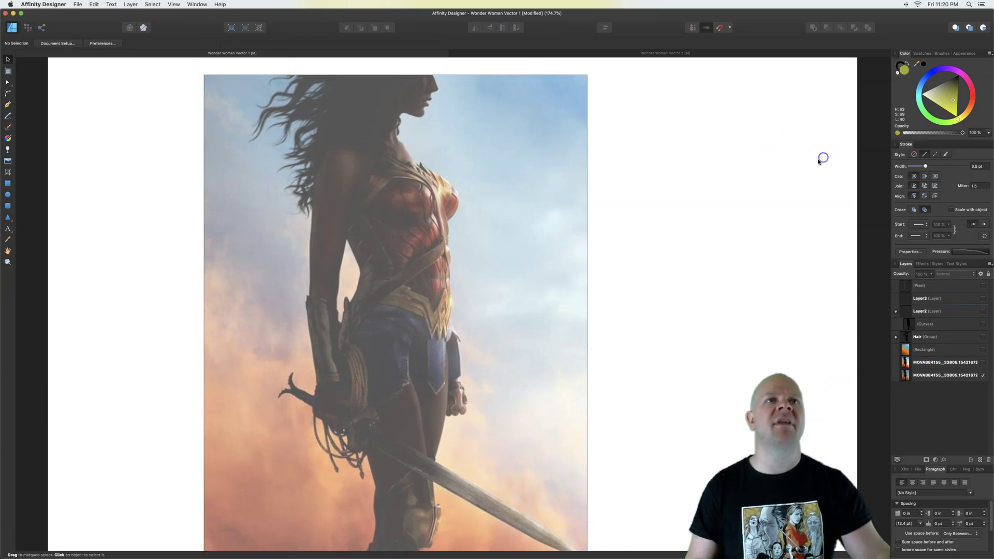
left_click(551, 229)
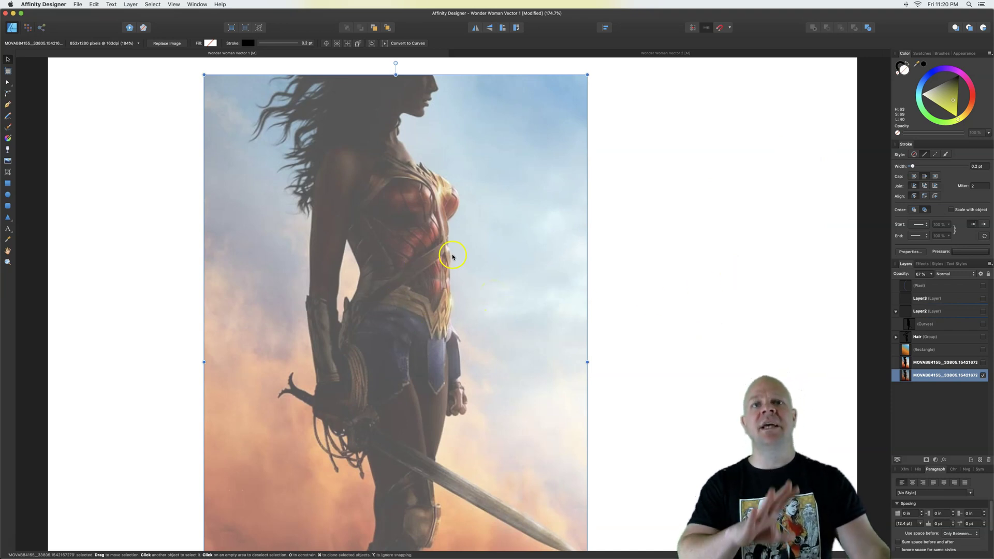
Switch to the Wonder Woman Vector 2 document and make its hidden Layer4, curve and pixel detail layers visible.
left_click(666, 53)
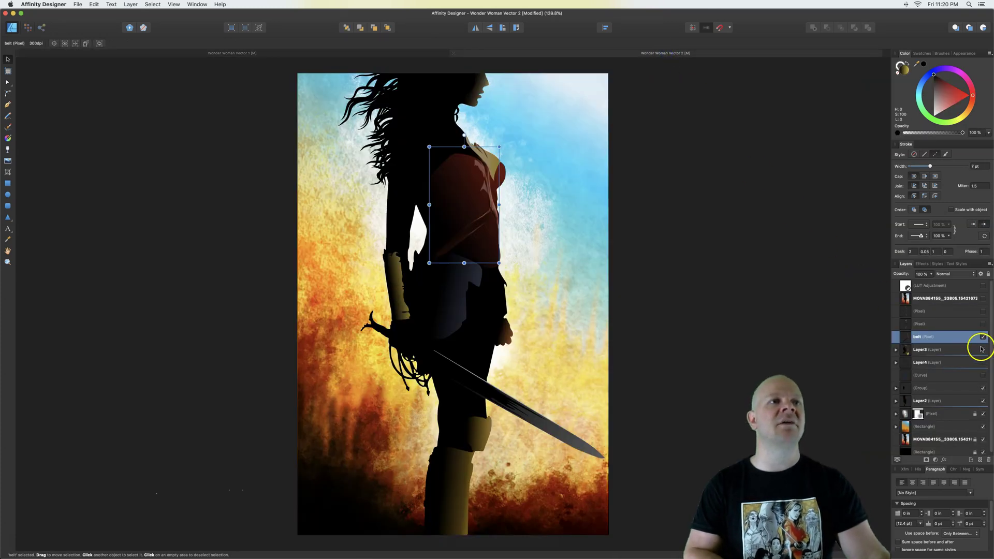
left_click(983, 363)
left_click(983, 375)
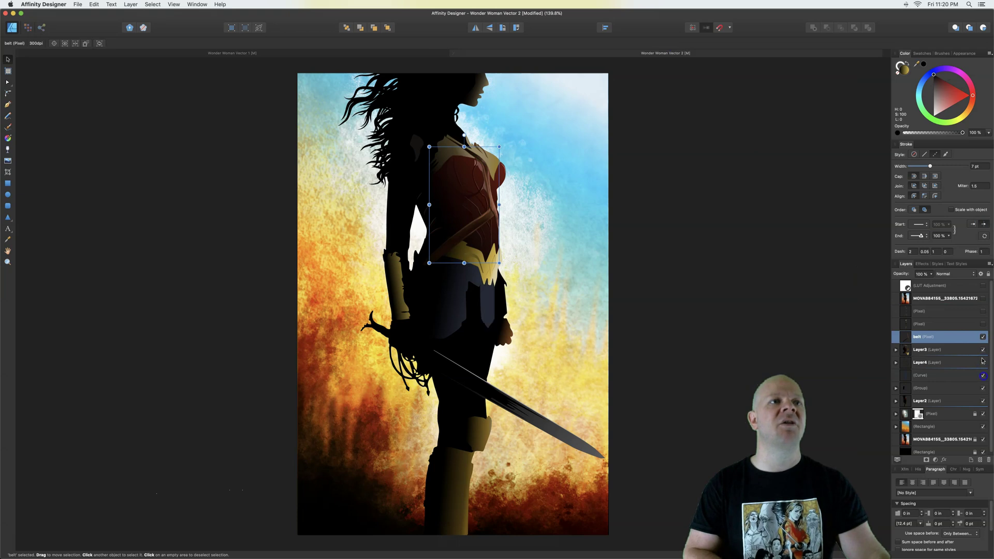
left_click(983, 324)
left_click(983, 310)
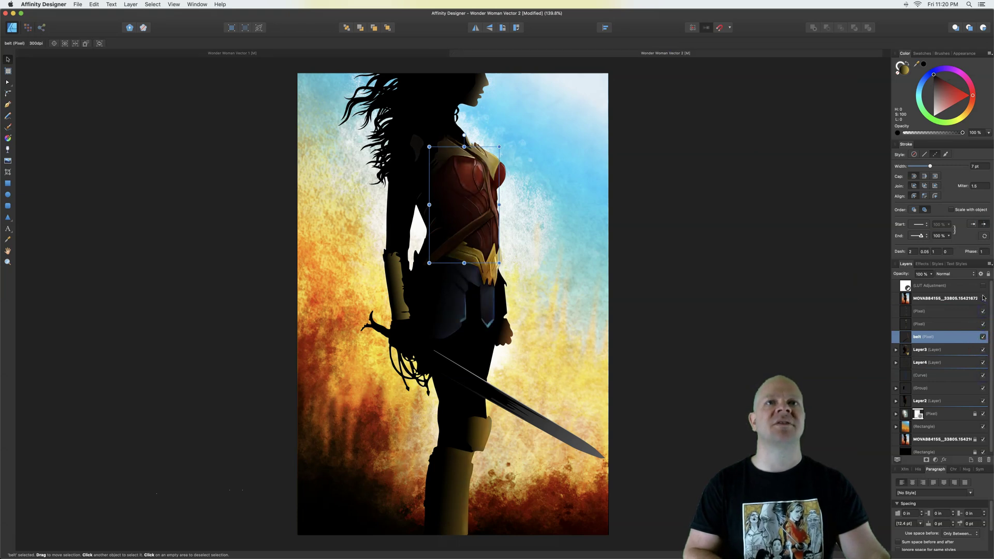
left_click(686, 335)
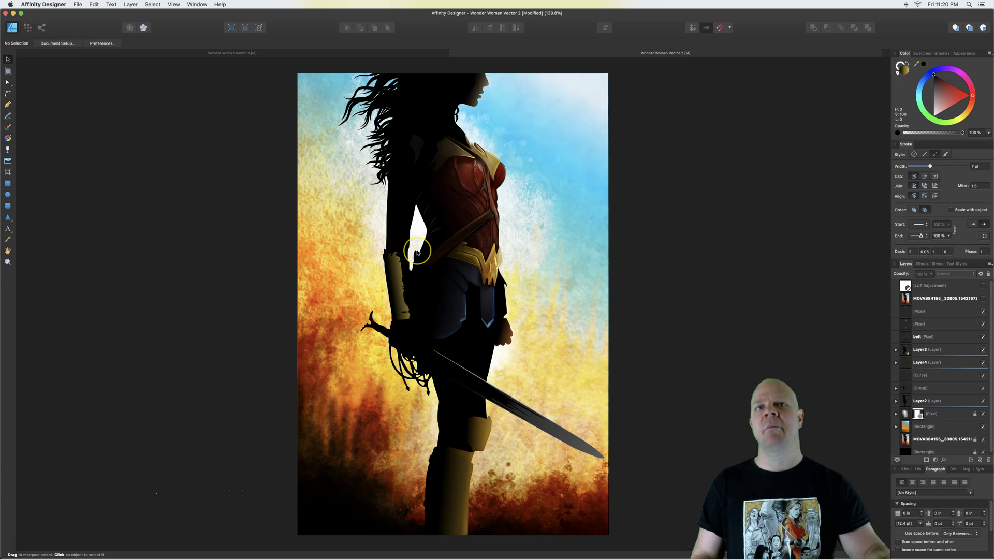
Return to the Wonder Woman Vector 1 document and lock the faded poster image.
left_click(328, 53)
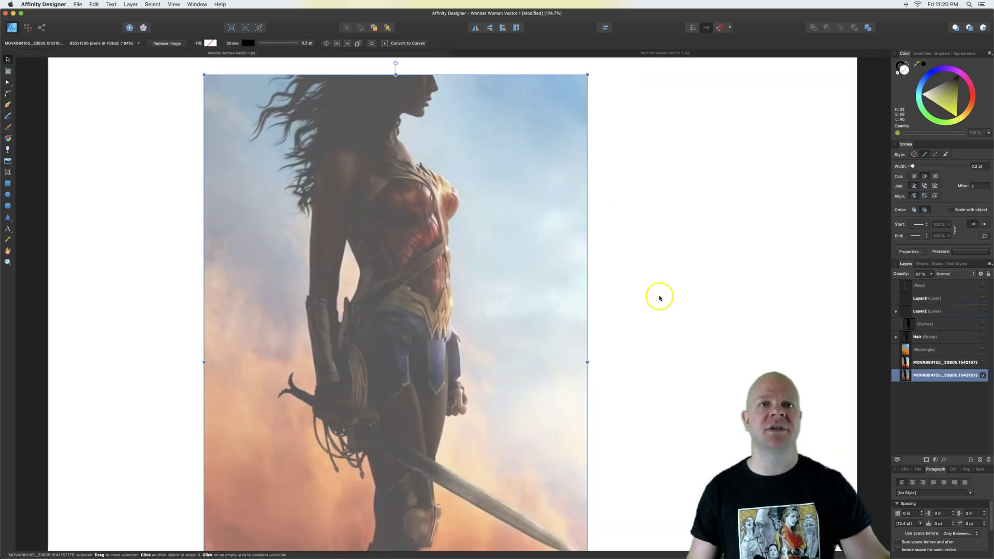
scroll(630, 305, "left", 2)
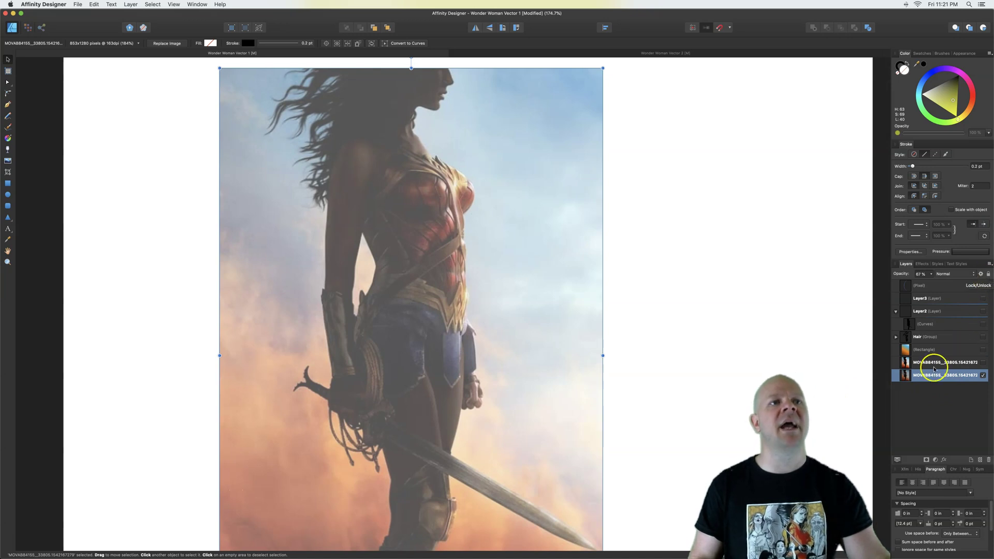
left_click(989, 275)
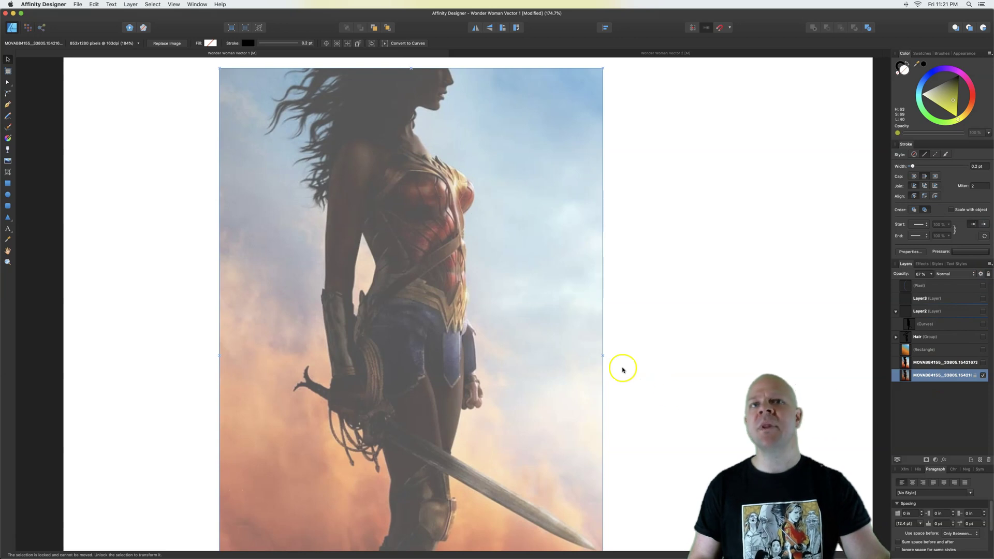
Activate the Pen tool and set its stroke colour to bright magenta.
scroll(420, 337, "left", 3)
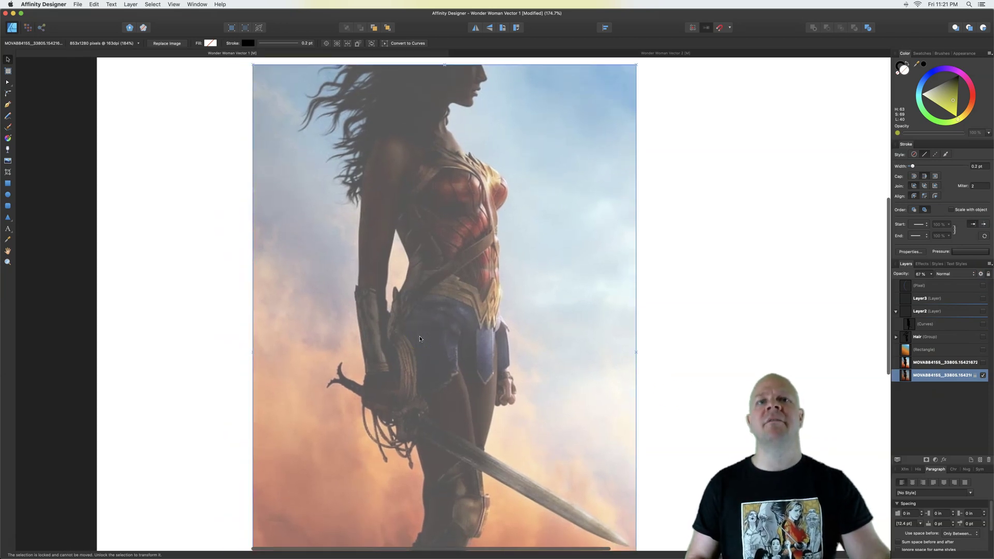
scroll(419, 332, "down", 3)
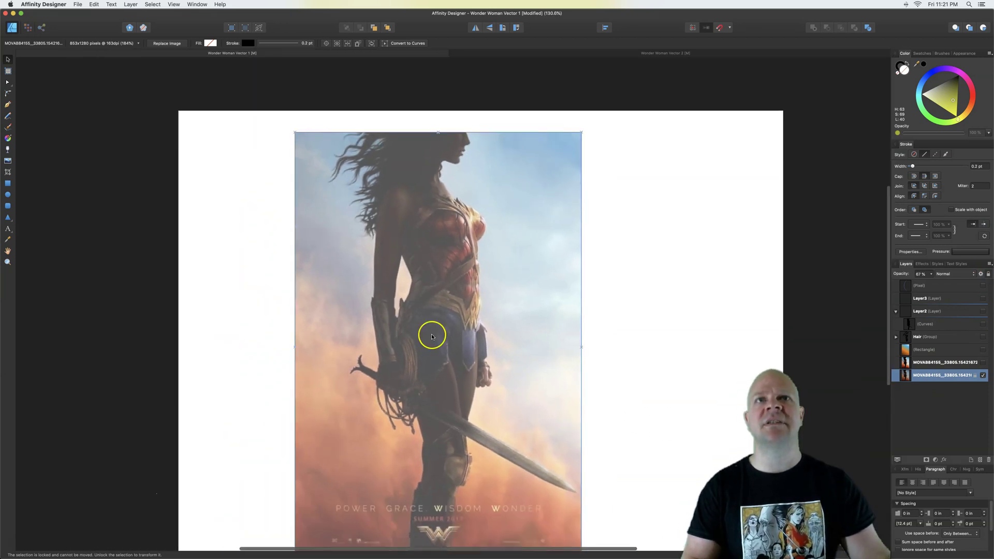
scroll(434, 338, "down", 2)
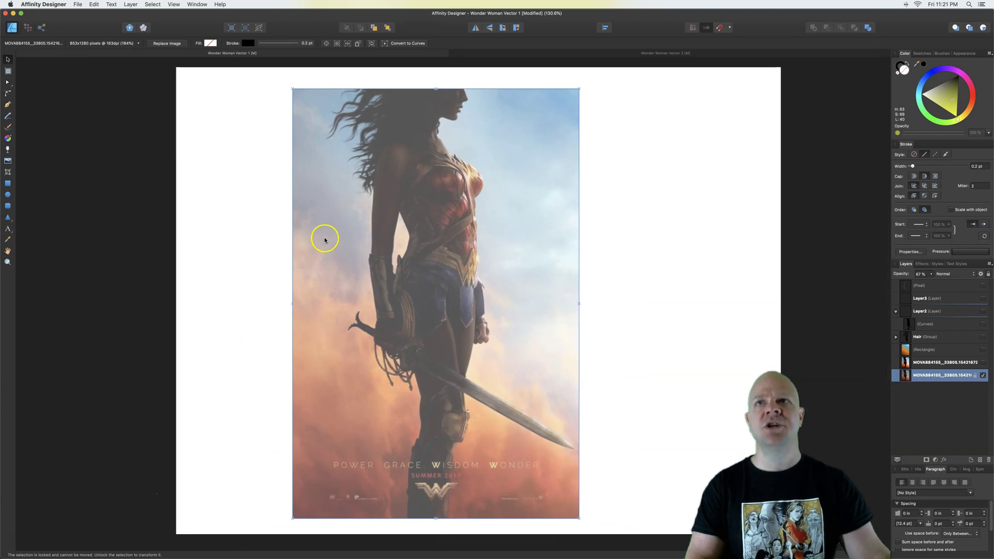
left_click(8, 106)
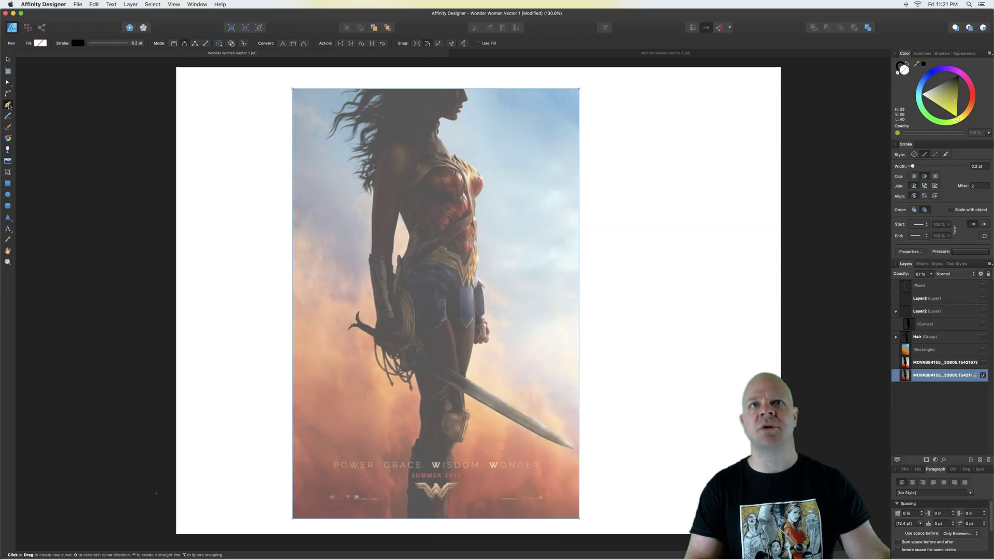
left_click(79, 43)
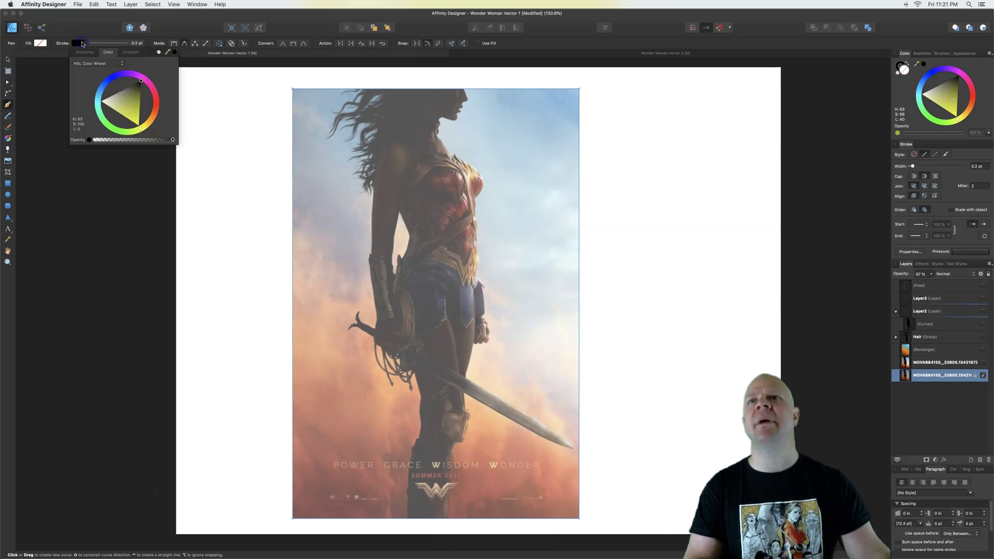
left_click(147, 81)
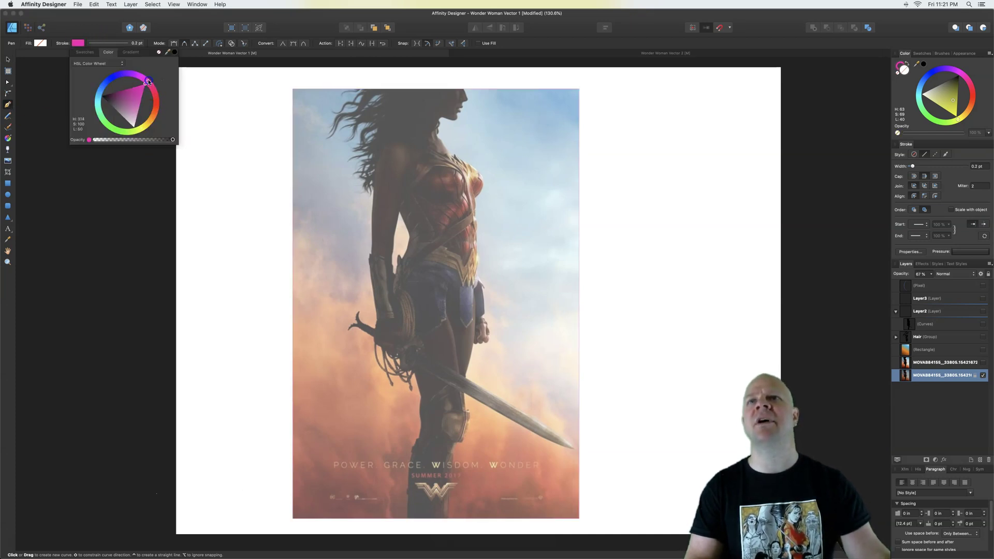
Start the Pen outline at the throat just behind the jaw and place its first nodes along the underside of the jaw.
scroll(446, 127, "up", 5)
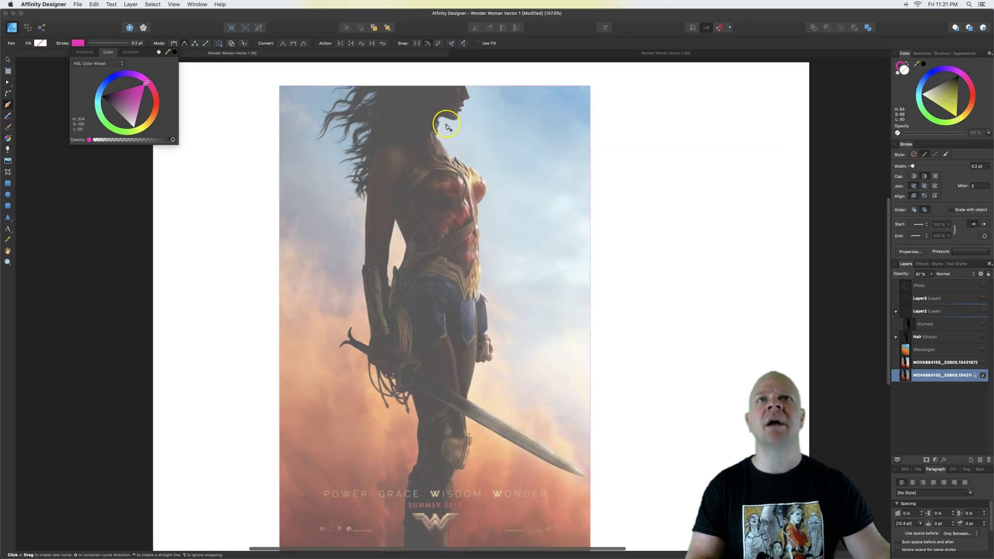
scroll(447, 126, "up", 4)
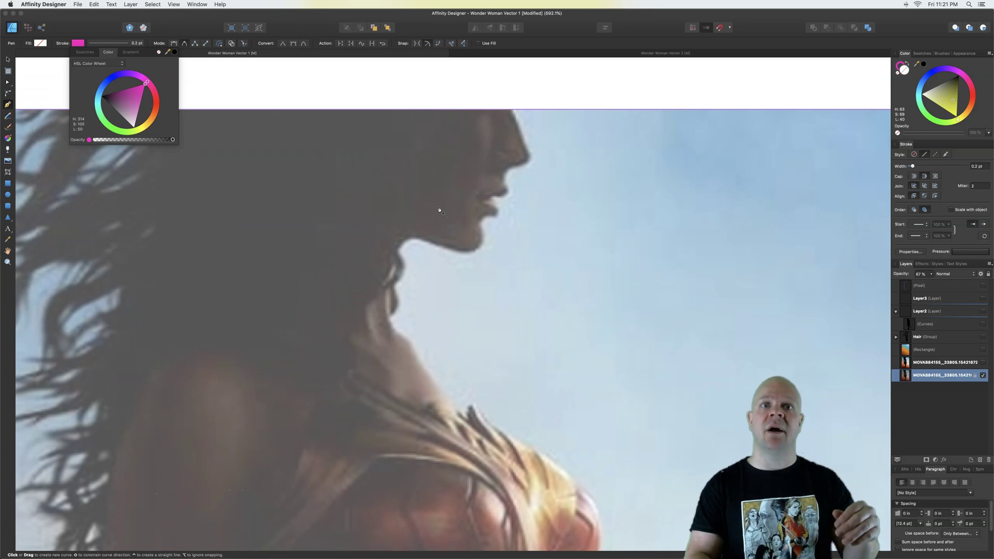
left_click(398, 250)
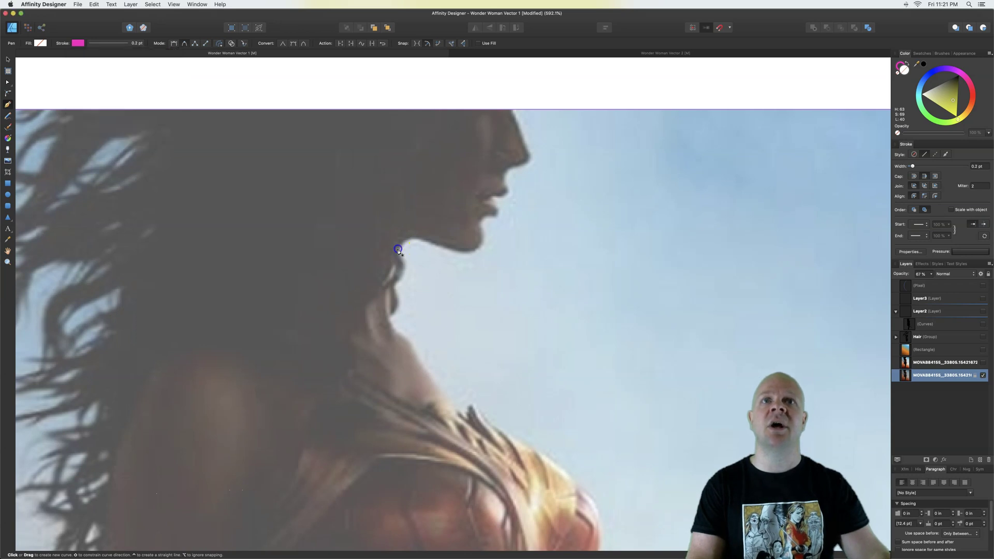
left_click(409, 241)
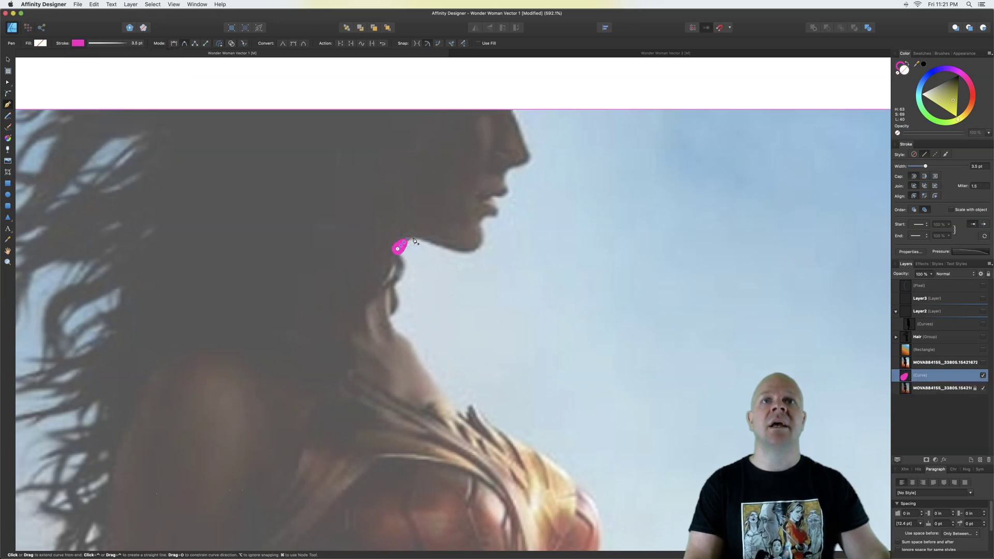
left_click_drag(434, 243, 475, 262)
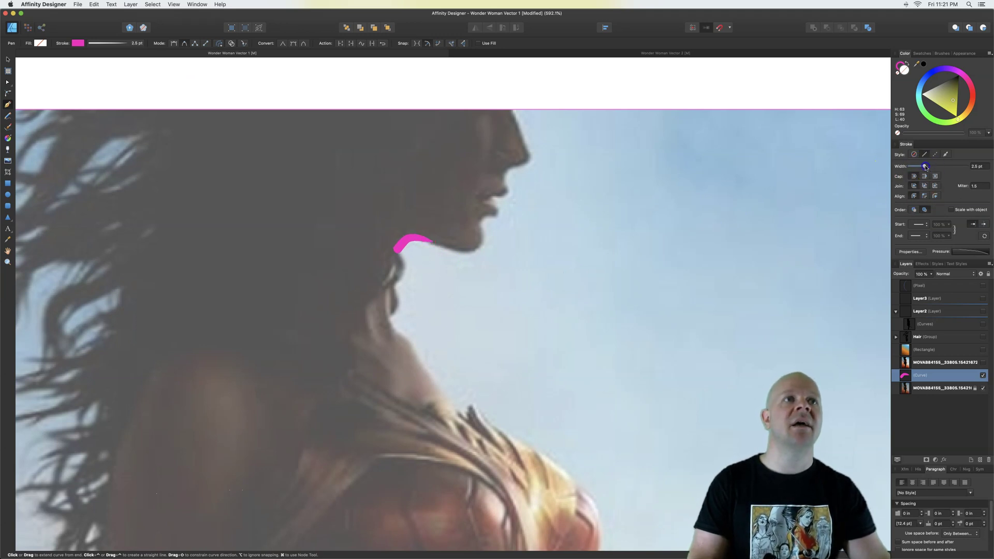
Reduce the outline's stroke width to 0.5 pt and reset its pressure profile to an even line.
left_click_drag(925, 167, 921, 167)
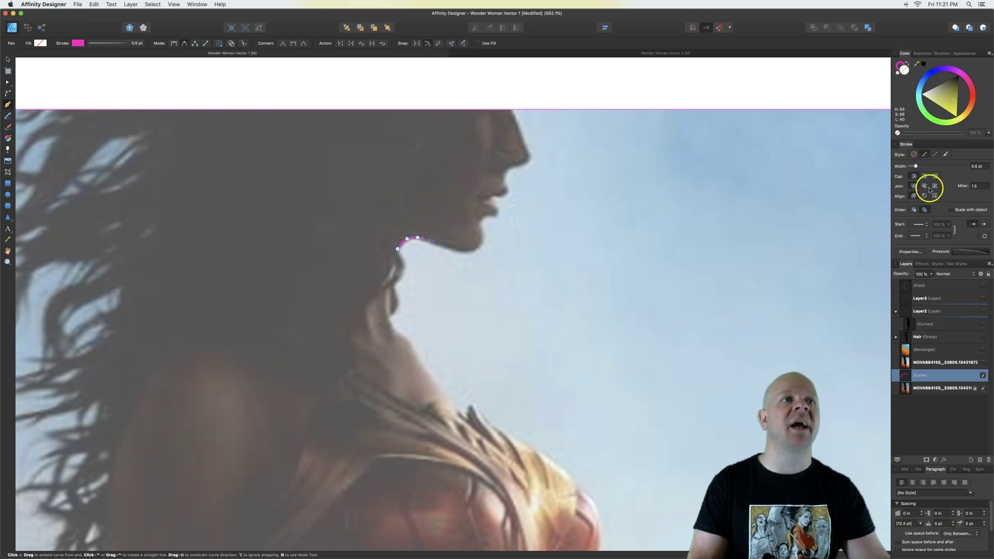
left_click(967, 251)
left_click(983, 323)
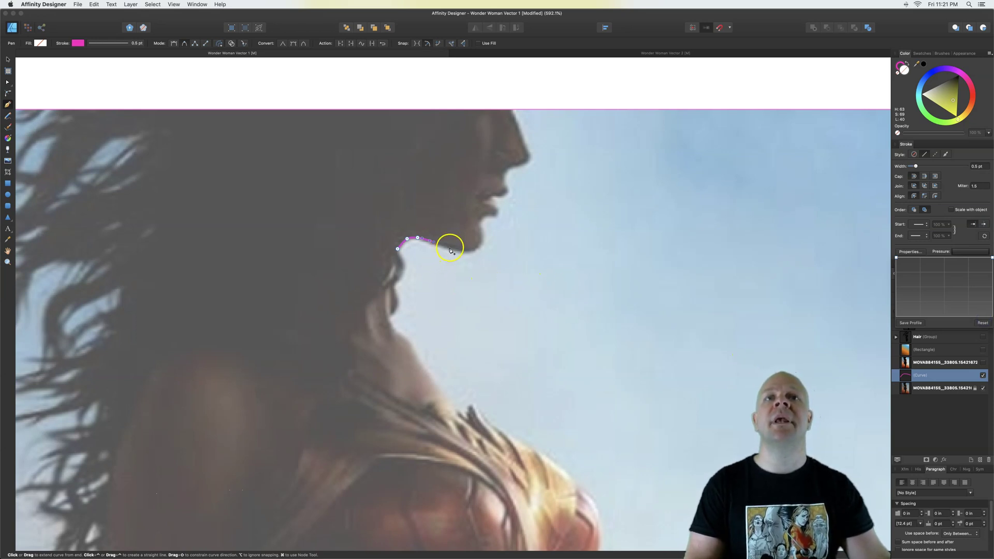
Trace the face profile around the chin, lips and nose up to the poster's upper edge.
left_click_drag(450, 247, 472, 255)
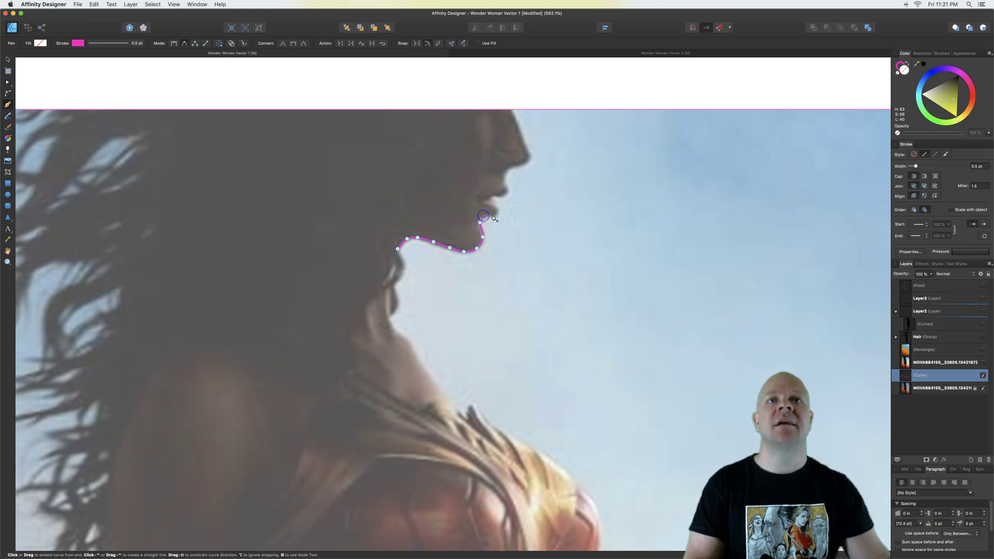
left_click(483, 216)
left_click(494, 214)
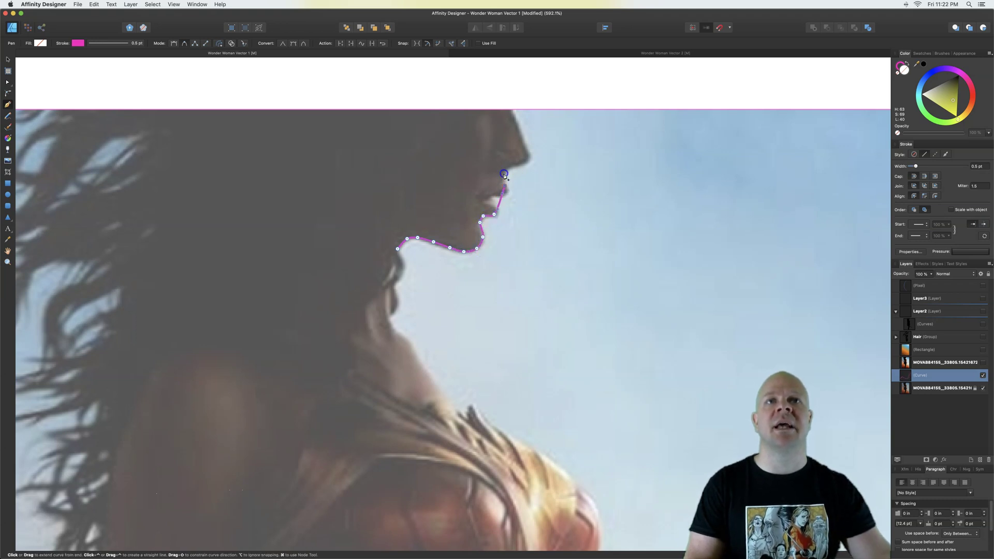
left_click(517, 164)
left_click(528, 159)
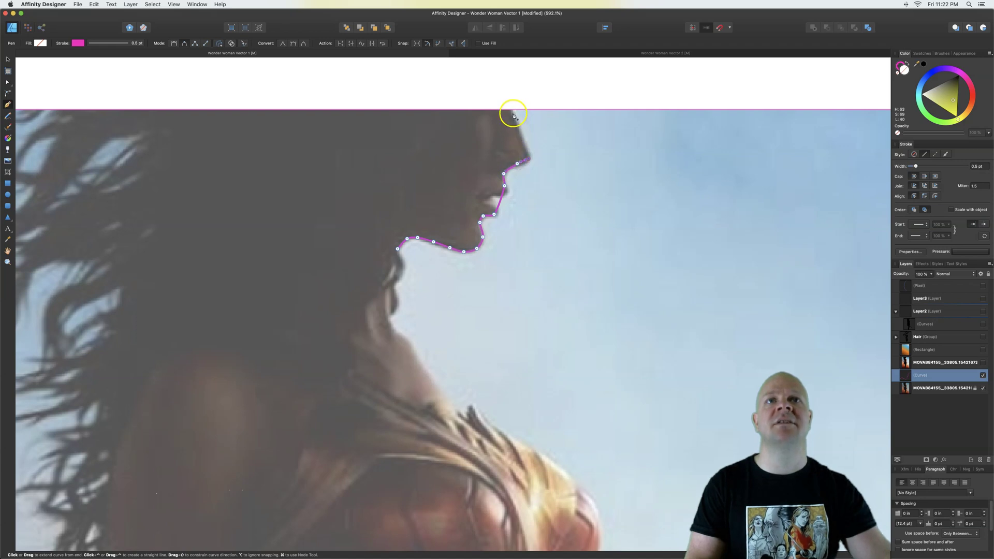
left_click(511, 110)
Carry the outline across the poster's upper edge to the back of the head and start down the hair.
scroll(440, 126, "left", 5)
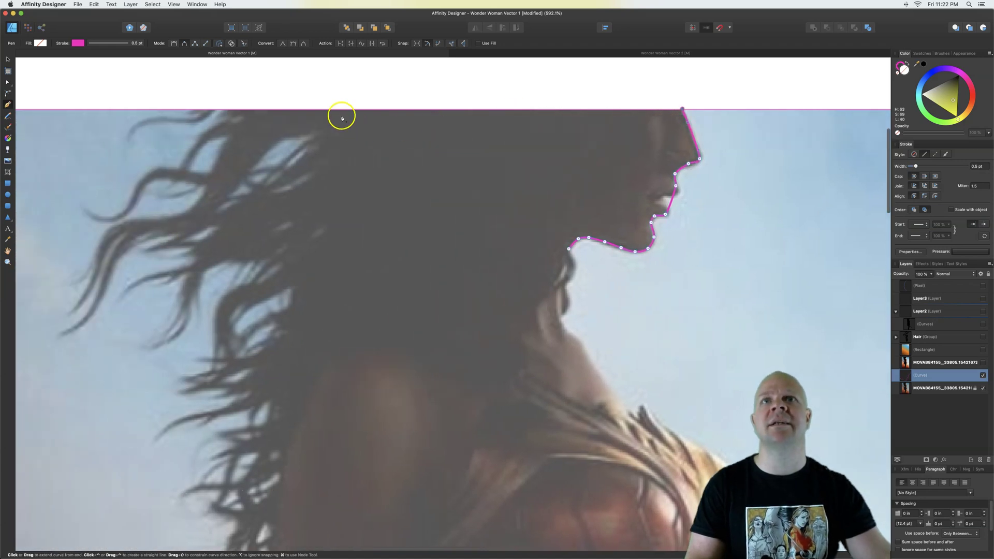
left_click(330, 109)
left_click_drag(302, 113, 324, 134)
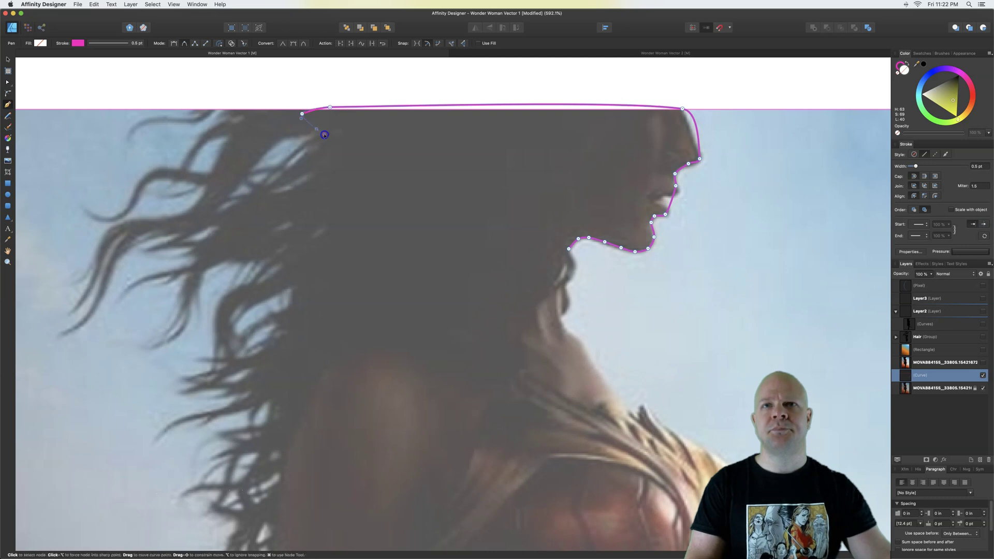
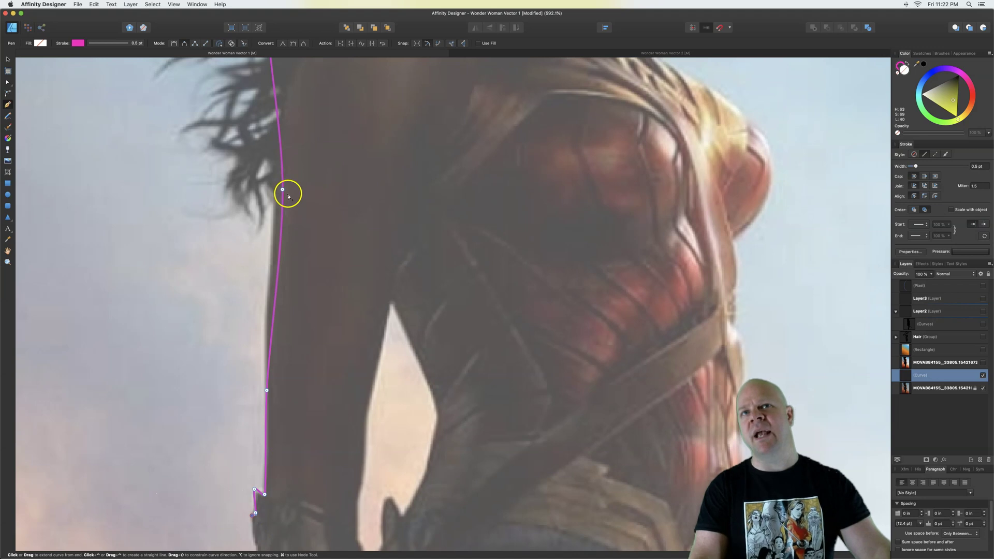
Move the misplaced outline node on the back of the upper arm outward onto the arm's edge.
left_click(295, 195)
left_click(299, 199)
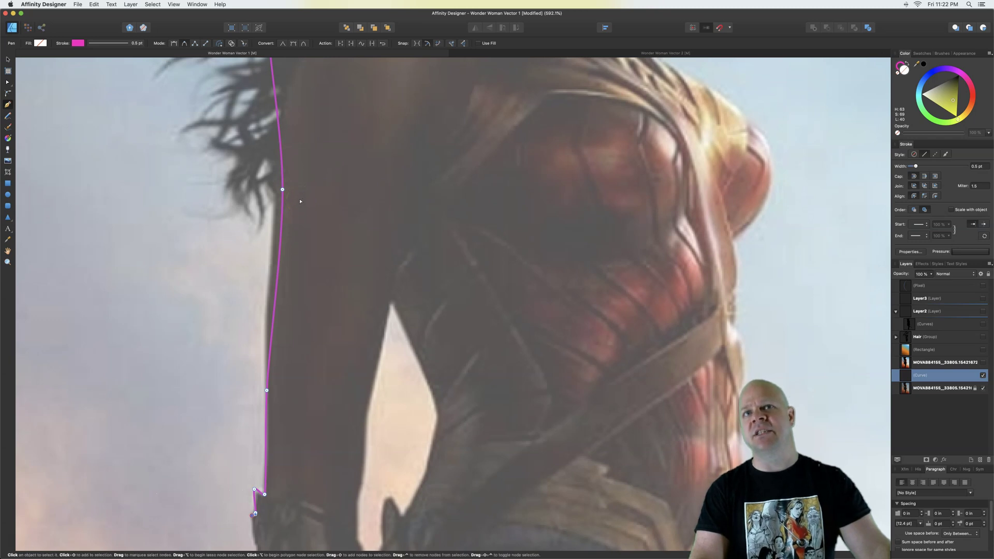
left_click_drag(283, 189, 274, 189)
Trace the outer edge of the forearm bracer from its upper rim down to the wrist.
scroll(319, 248, "down", 10)
left_click(252, 211)
left_click(255, 227)
left_click_drag(257, 293, 268, 325)
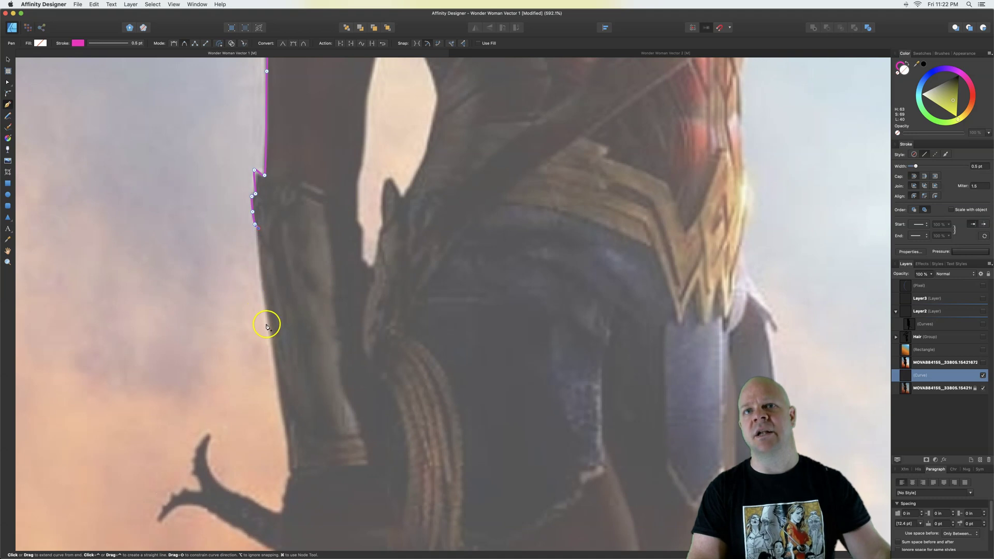
left_click(289, 468)
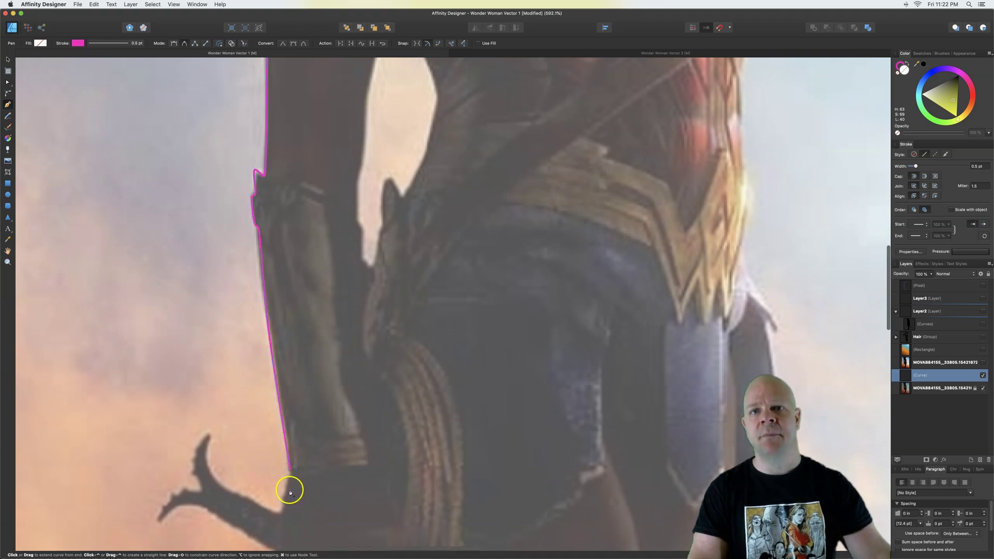
Continue the outline from the wrist around the outside and underside of the sword hand.
scroll(288, 466, "down", 4)
left_click(283, 399)
left_click(278, 422)
left_click(278, 449)
left_click(290, 473)
left_click(301, 483)
Carry the outline across the thighs in a rough curve from beneath the hand to the front skirt panel.
left_click(358, 482)
left_click(417, 459)
left_click(509, 416)
left_click(584, 375)
left_click(676, 308)
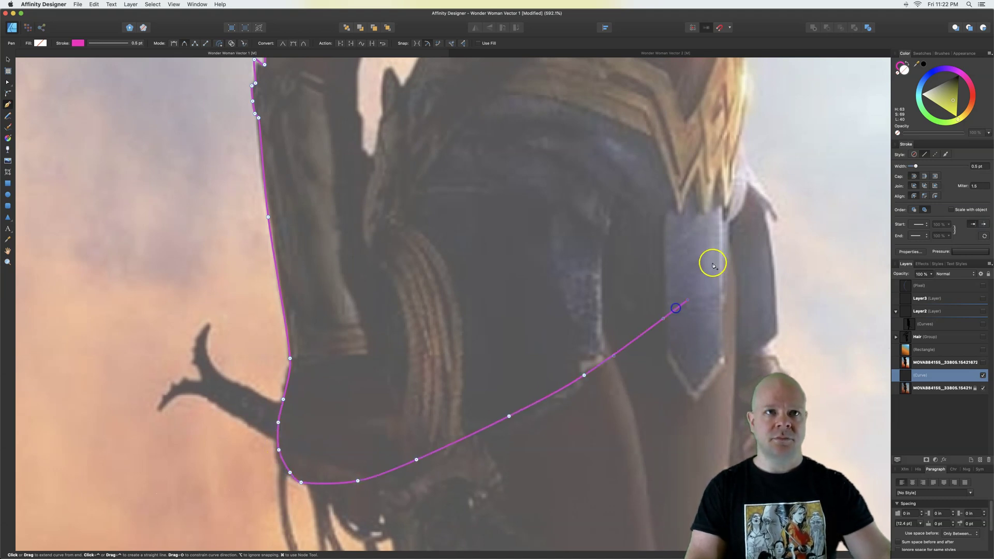
Extend the outline upward from the front skirt panel along the hip to the front of the golden belt.
scroll(713, 265, "up", 4)
left_click(720, 289)
left_click(727, 258)
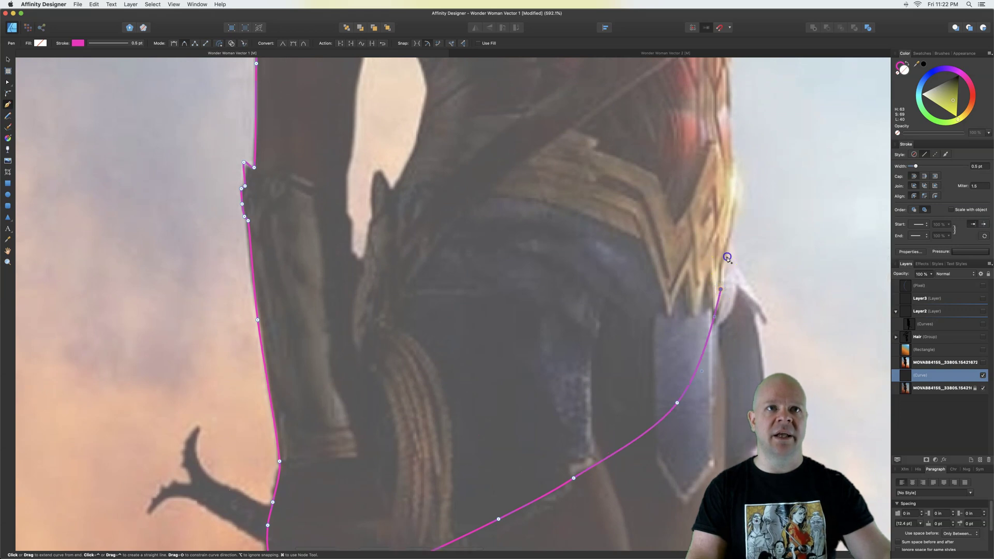
scroll(732, 269, "up", 5)
left_click(741, 309)
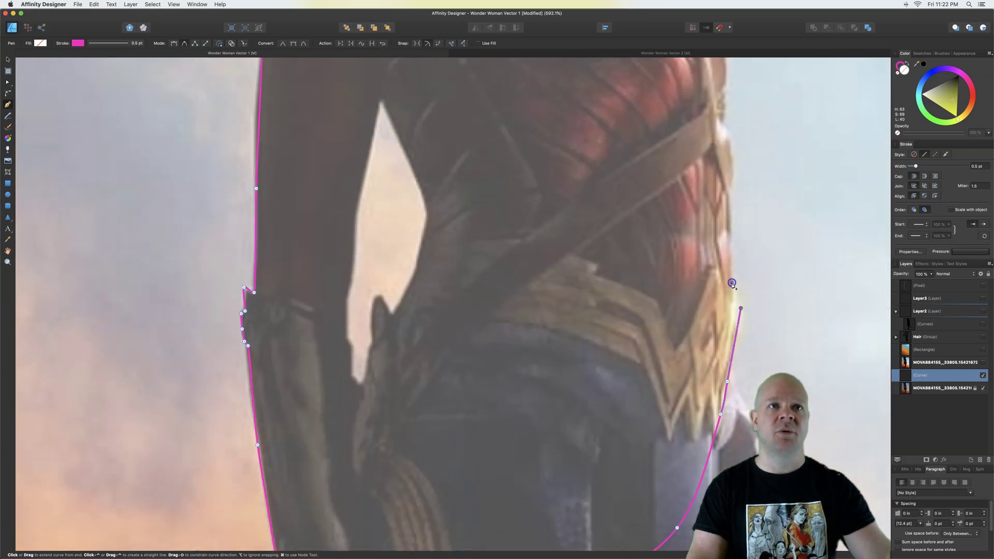
Trace the front of the torso from the belt up to the underside of the bust.
scroll(730, 238, "up", 5)
left_click(730, 342)
left_click(736, 316)
left_click(728, 282)
left_click(723, 266)
left_click(725, 229)
left_click(722, 191)
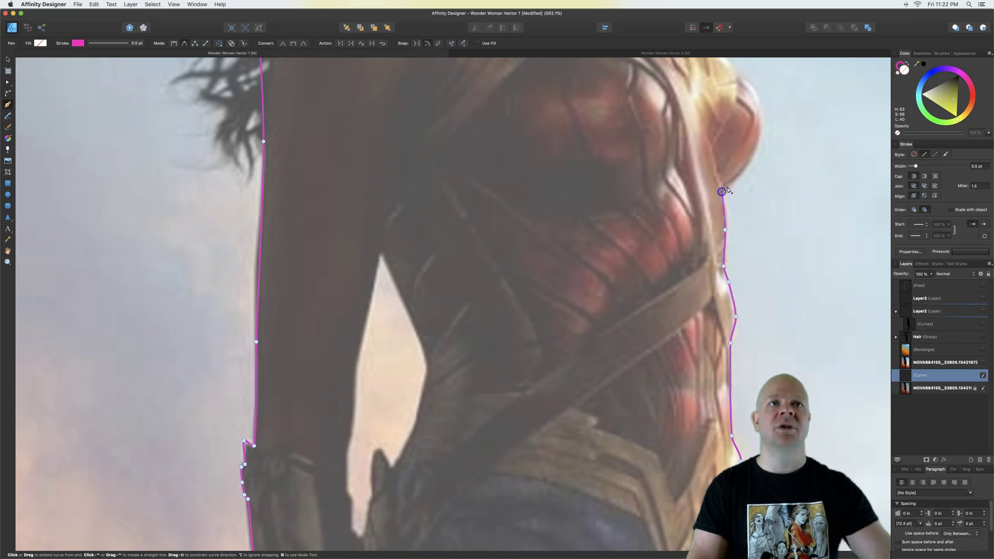
Trace the curve of the breastplate from beneath the bust around to its upper side.
left_click(745, 173)
scroll(741, 182, "up", 3)
left_click(761, 202)
left_click(755, 173)
left_click(742, 158)
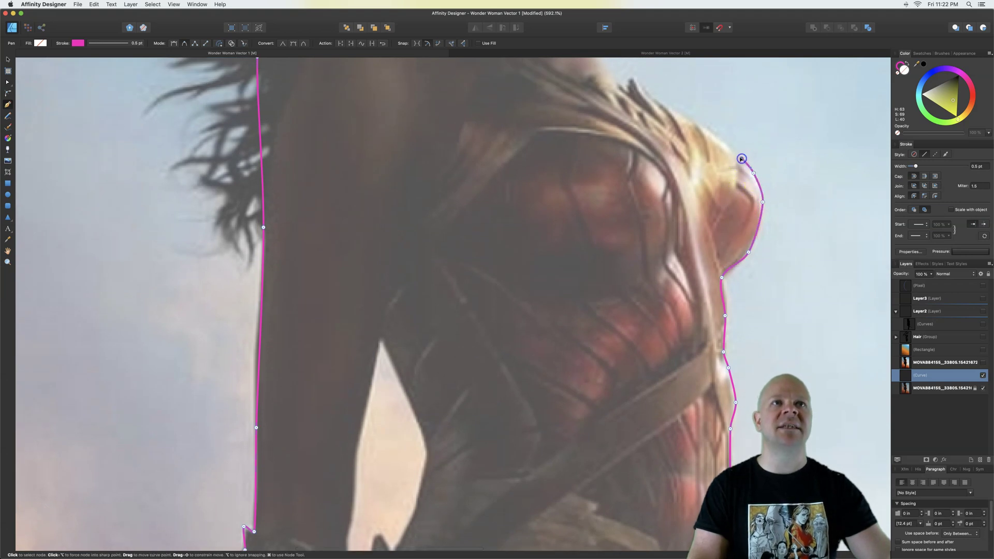
Switch the Pen tool to standard Pen mode and trace the upper chest up to and around the pointed armour tip.
scroll(536, 265, "up", 5)
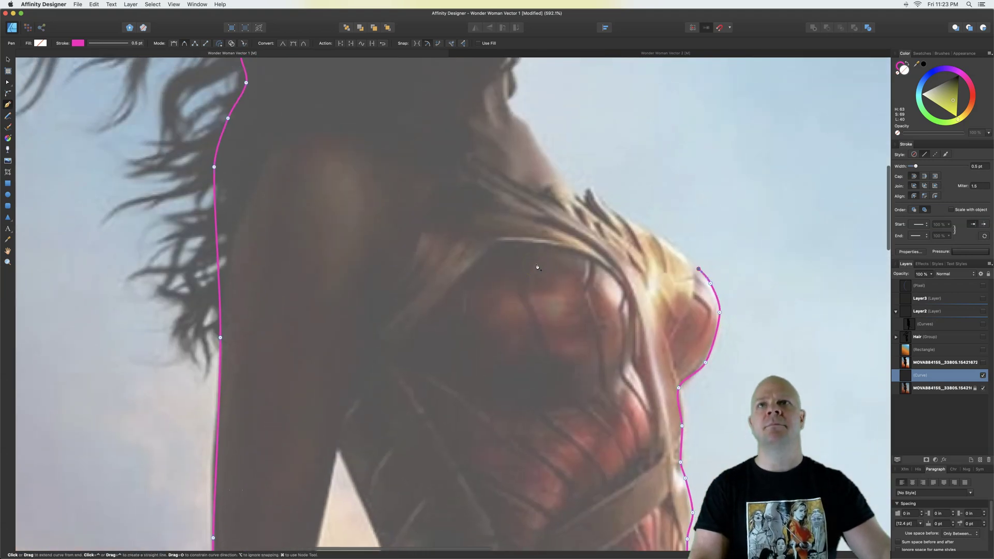
scroll(537, 267, "up", 2)
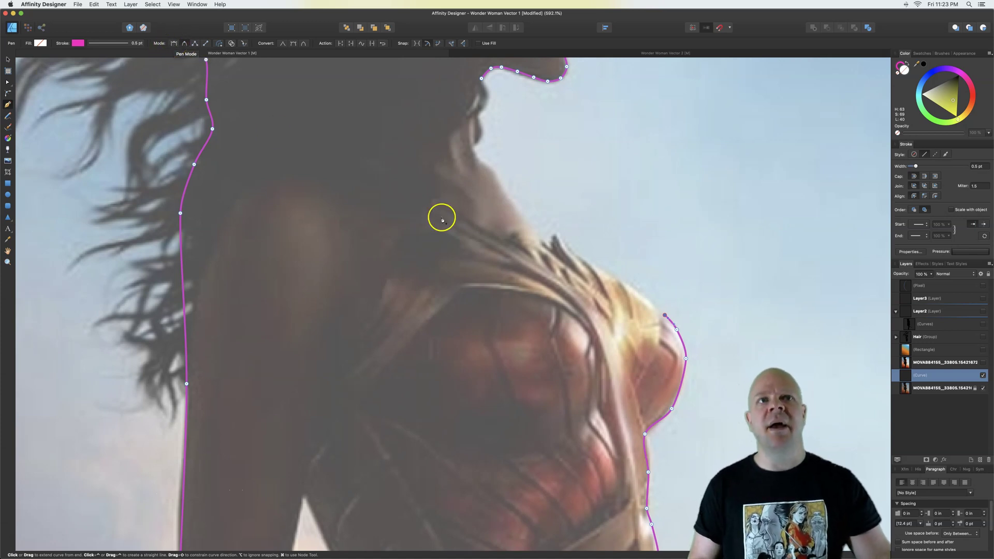
left_click(174, 43)
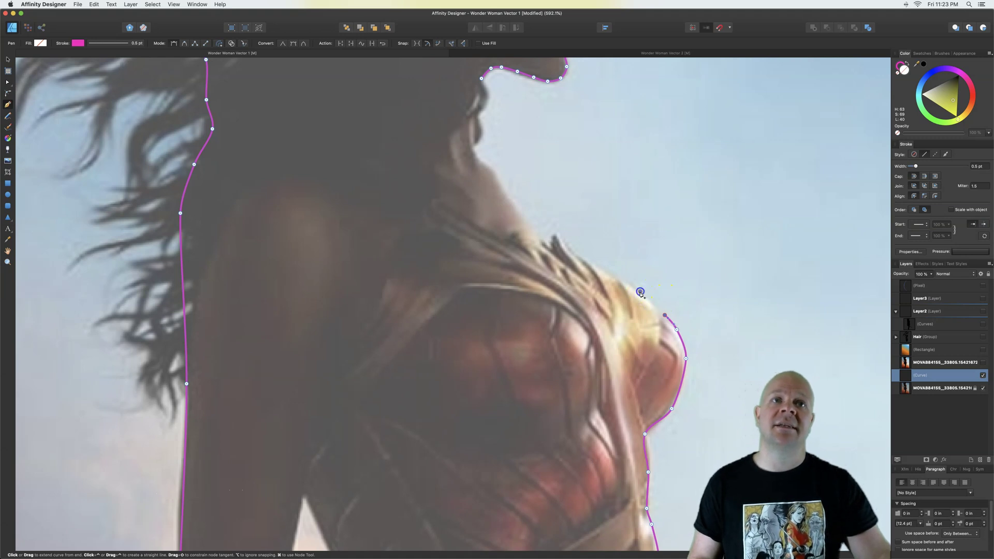
mouse_move(639, 292)
left_mouse_down()
mouse_move(621, 288)
mouse_move(633, 322)
mouse_move(603, 285)
mouse_move(631, 289)
left_mouse_up()
left_click(586, 260)
left_click(562, 240)
left_click_drag(561, 235, 563, 223)
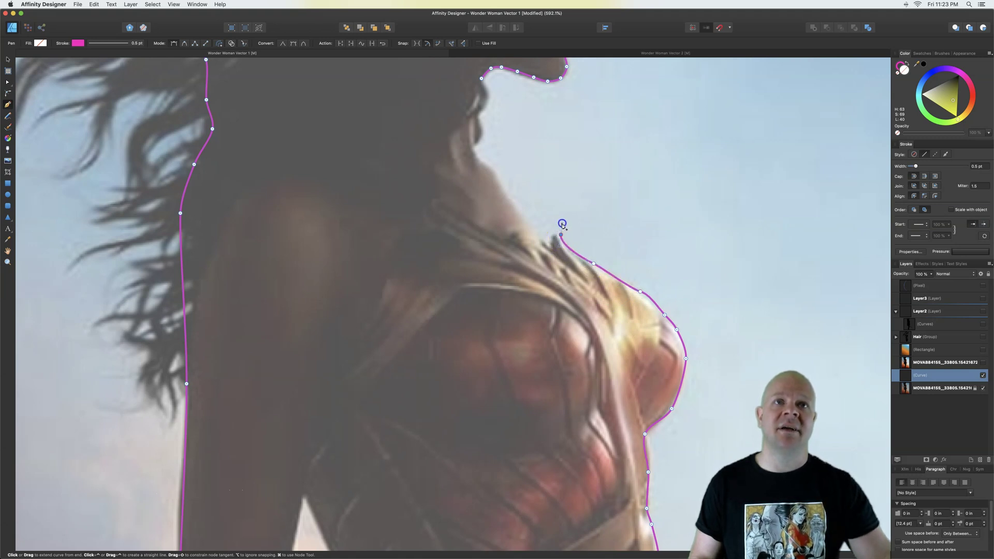
left_click(553, 243)
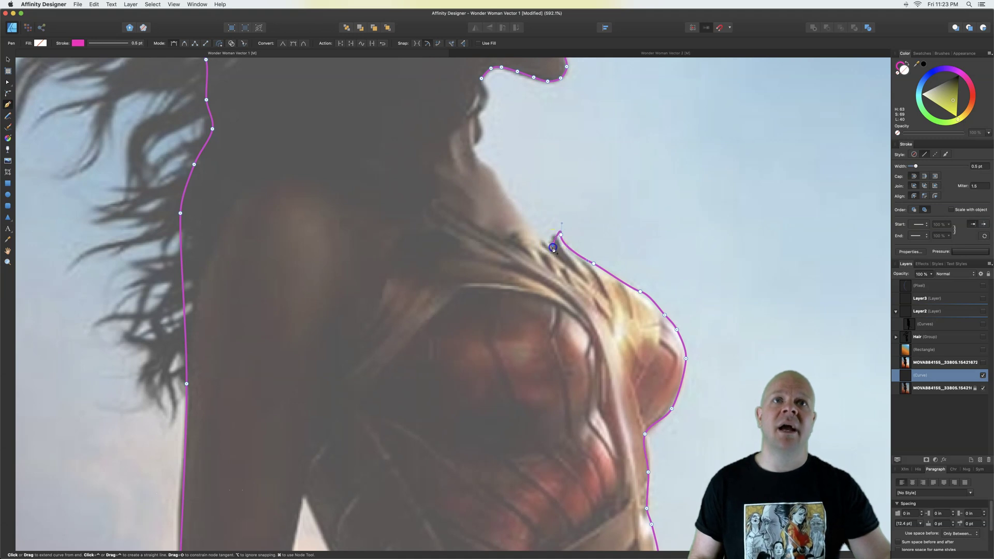
left_click(581, 214, "super")
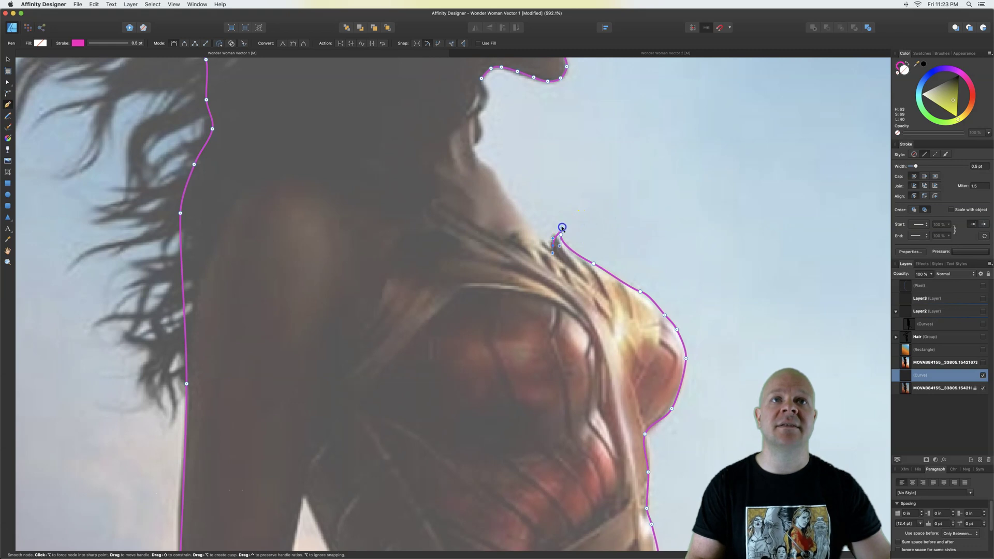
Switch the Pen tool to Smart mode and trace from the armour tip up the front of the neck.
left_click(184, 47)
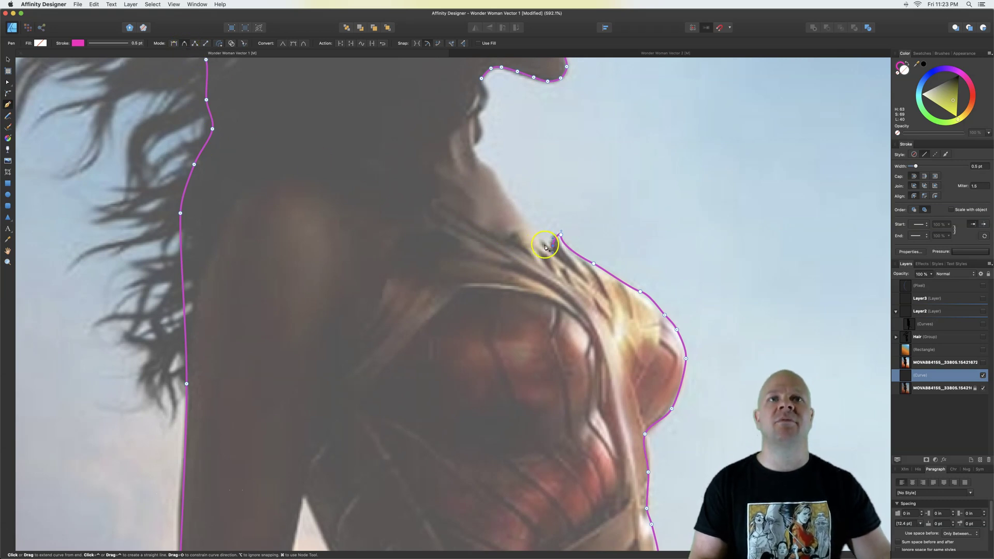
left_click(531, 233)
left_click(516, 202)
left_click(493, 167)
left_click(480, 158)
left_click(474, 149)
left_click(480, 141)
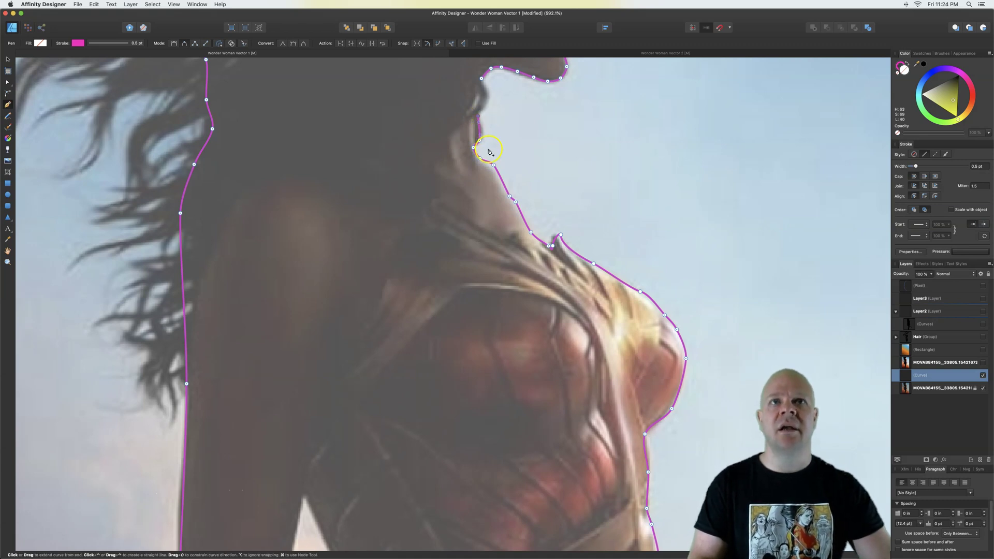
Undo the last neck point, retrace the throat further inward, and close the outline at its starting node behind the jaw.
key("super+z")
left_click(469, 140)
left_click(469, 118)
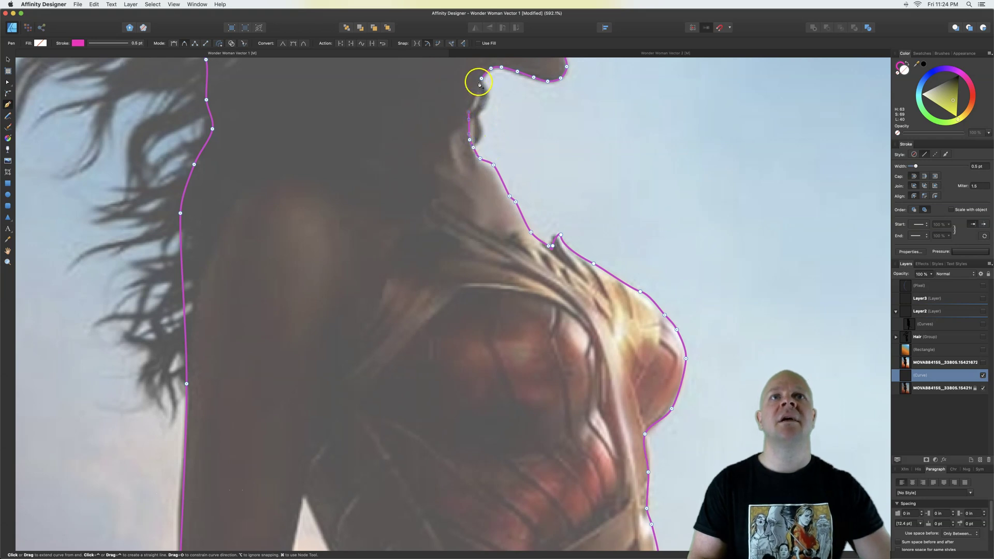
left_click(481, 79)
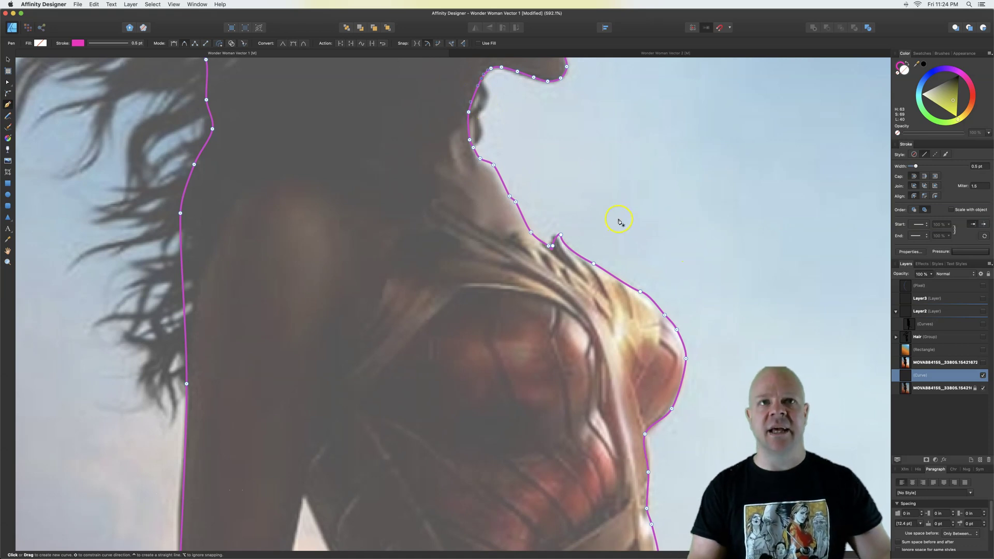
Switch to the Node tool and nudge the nodes at the pointed armour tip and the notch beside it onto the armour's edge.
scroll(429, 255, "down", 3)
scroll(415, 280, "down", 1)
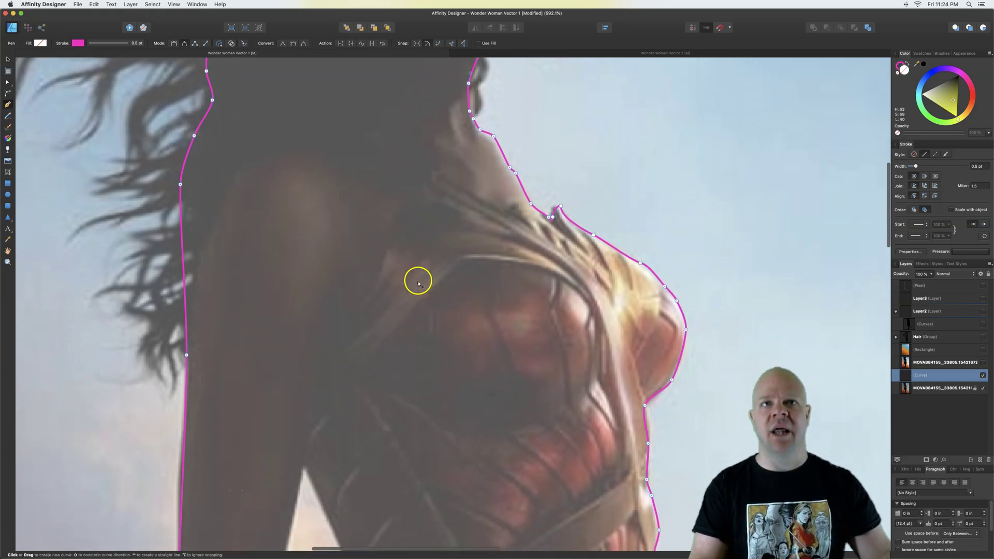
scroll(423, 283, "down", 3)
scroll(423, 284, "down", 3)
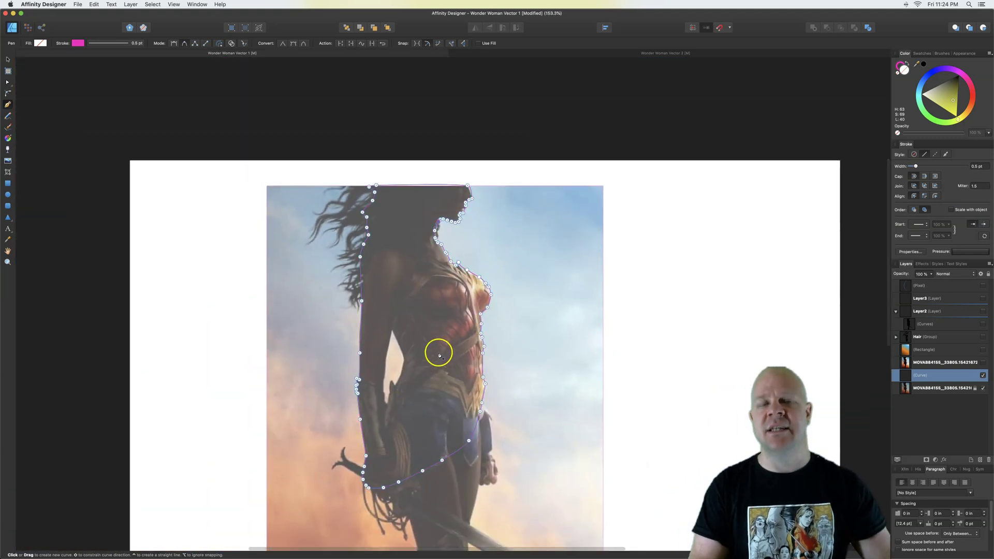
scroll(456, 290, "up", 9)
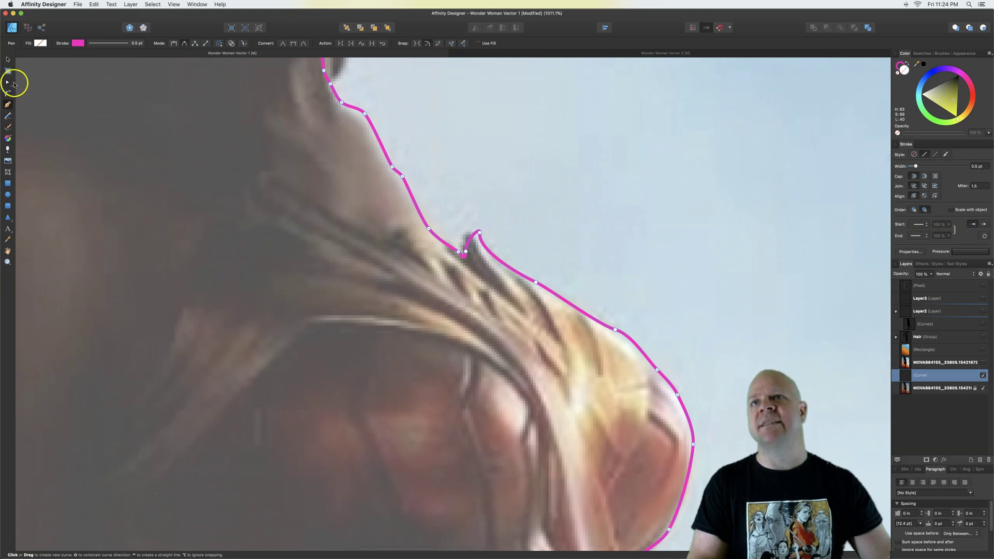
left_click(7, 83)
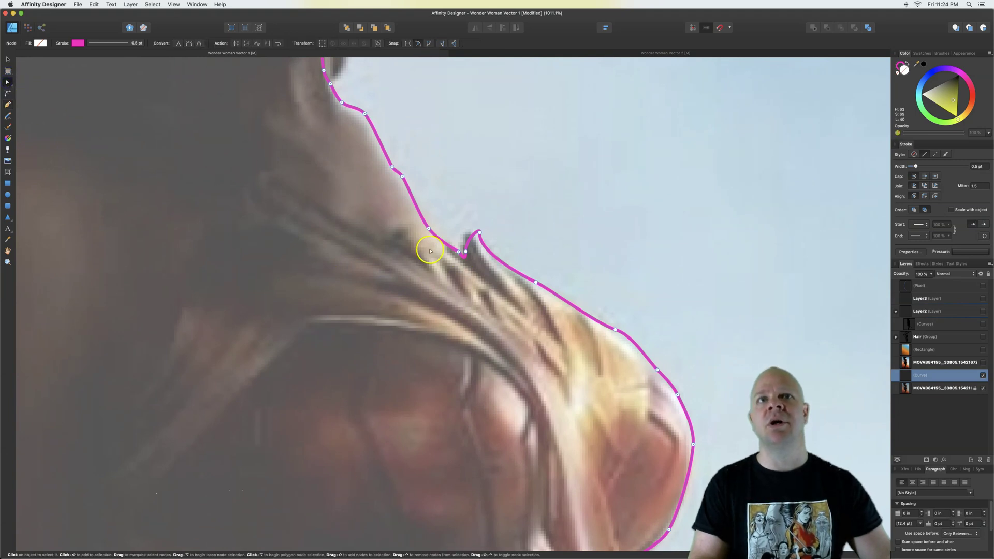
left_click(480, 233)
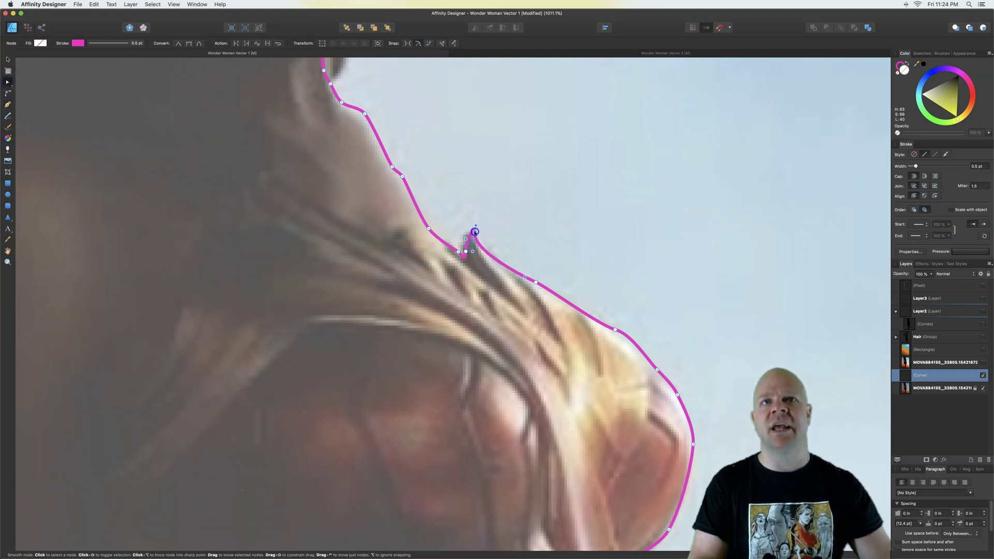
left_click_drag(457, 253, 453, 255)
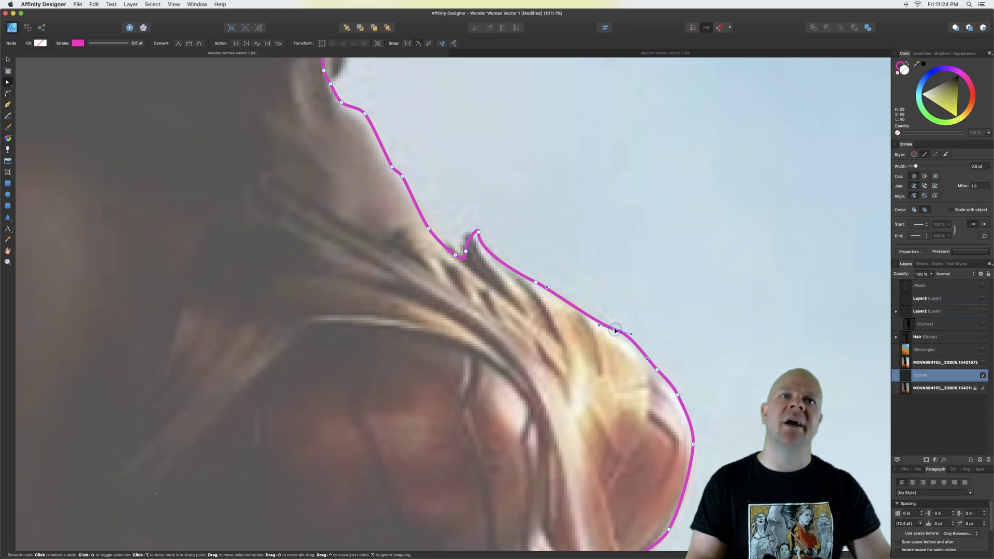
Delete the three surplus nodes along the upper chest below the armour tip and bow the resulting segment outward.
left_click(636, 351)
left_click_drag(631, 334, 632, 343)
key("Delete")
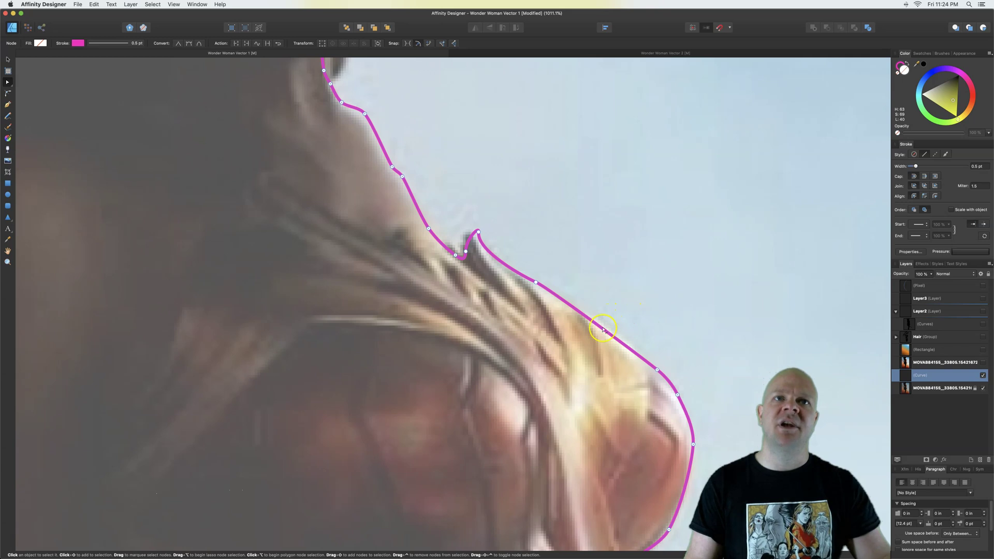
left_click_drag(603, 329, 611, 327)
left_click(658, 370)
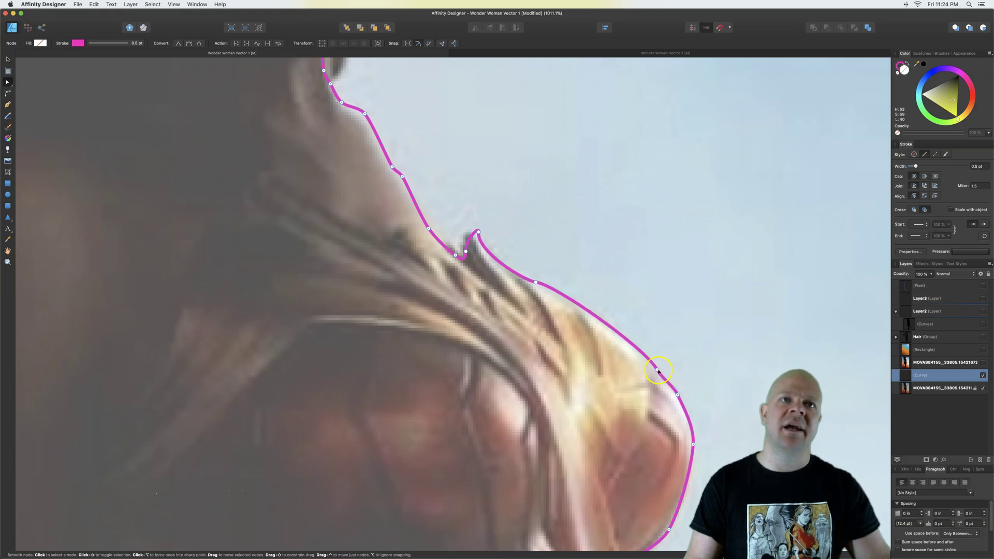
key("Delete")
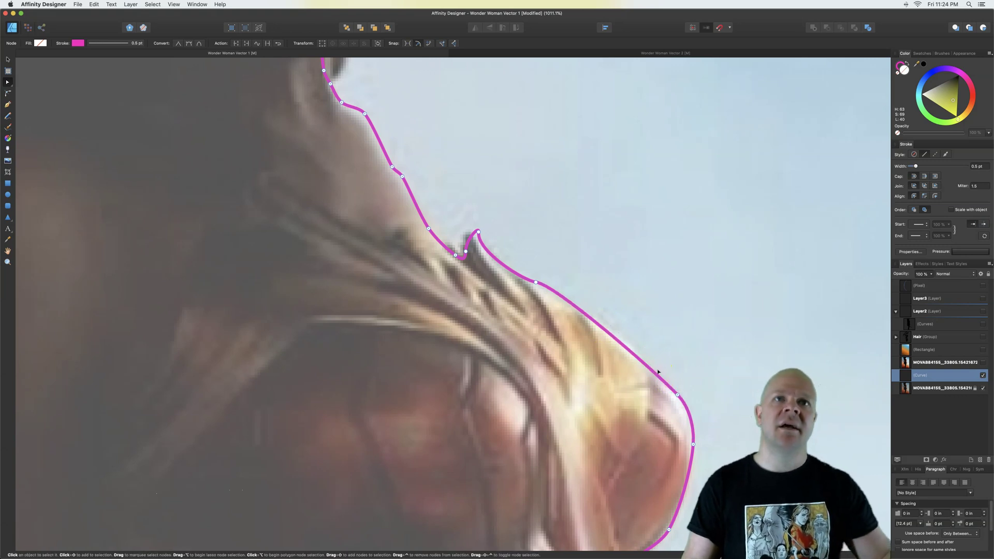
left_click(535, 282)
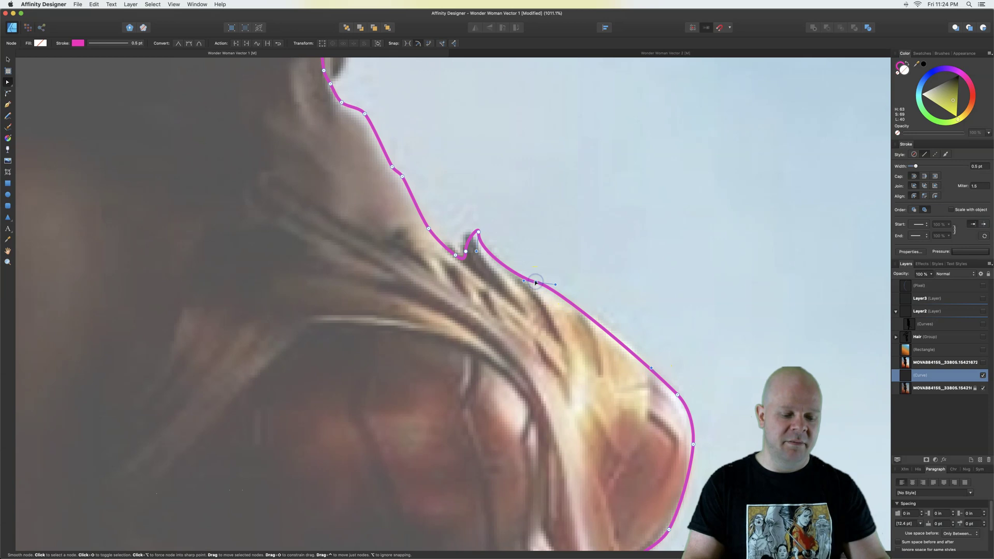
key("Delete")
left_click_drag(589, 323, 610, 325)
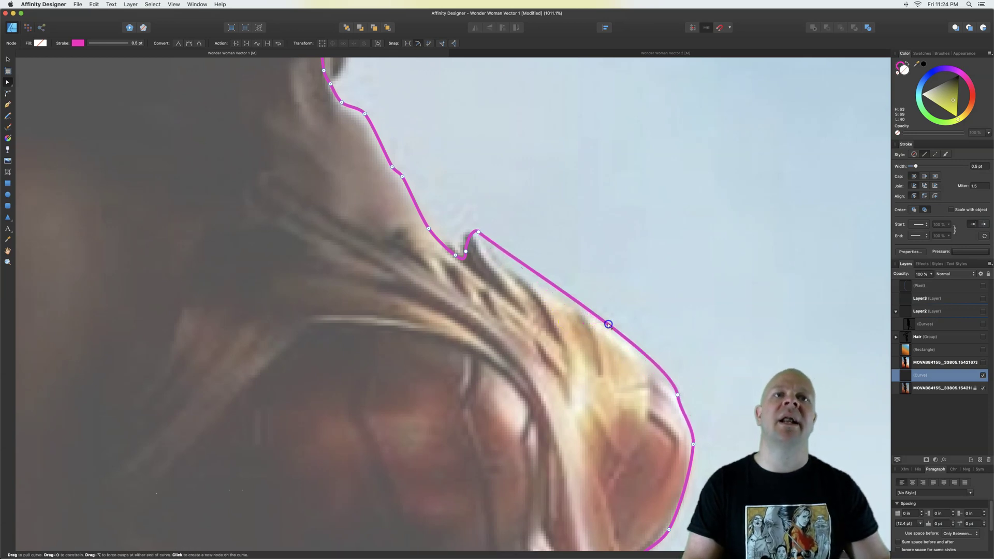
Add two nodes on the upper chest segment, pulling the one just below the armour tip inward to follow the armour's edge.
left_click(548, 280)
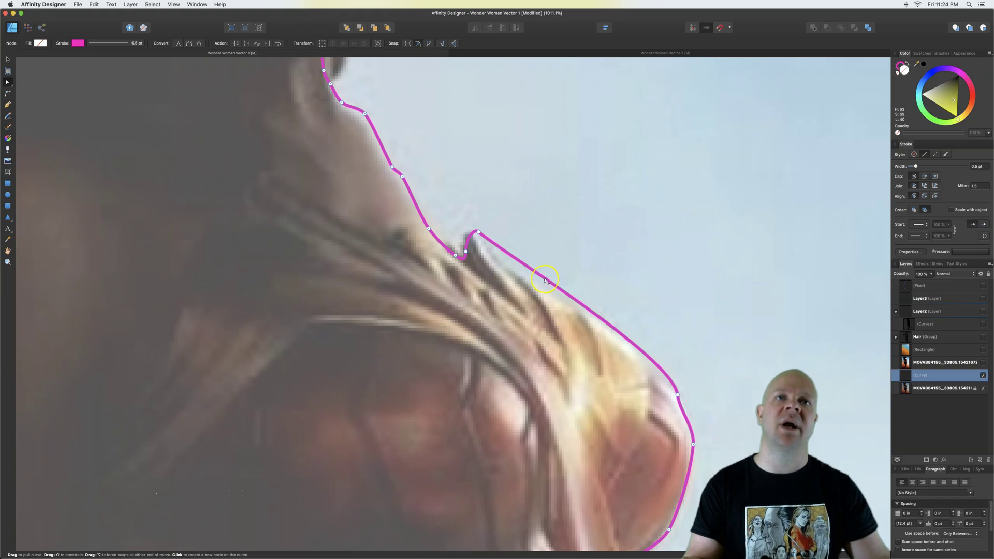
left_click(540, 276)
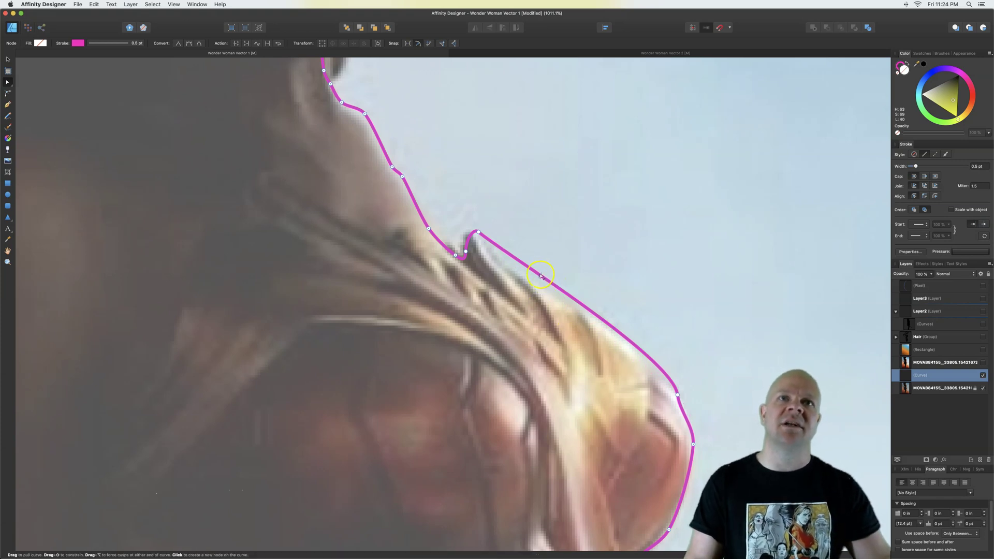
left_click_drag(540, 275, 528, 280)
left_click(640, 344)
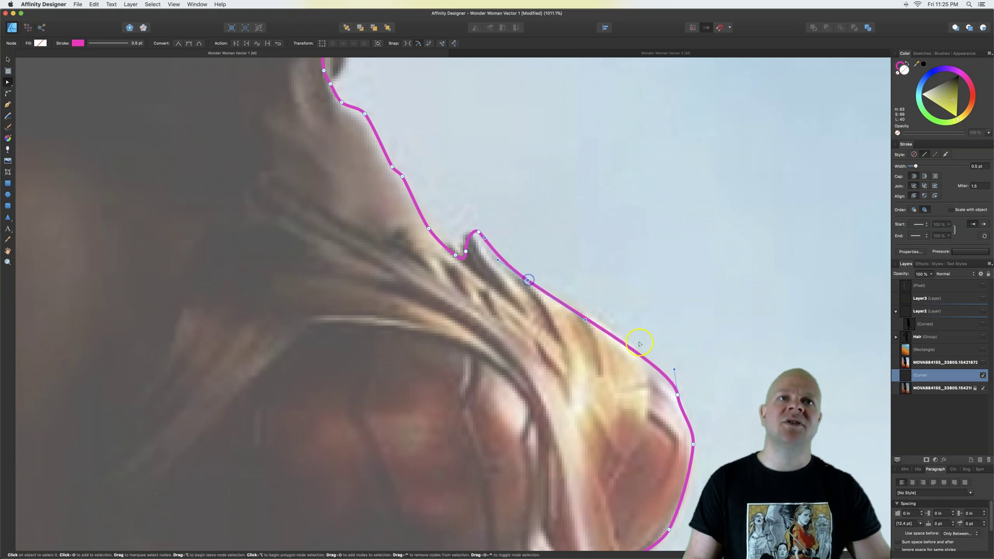
left_click(610, 327)
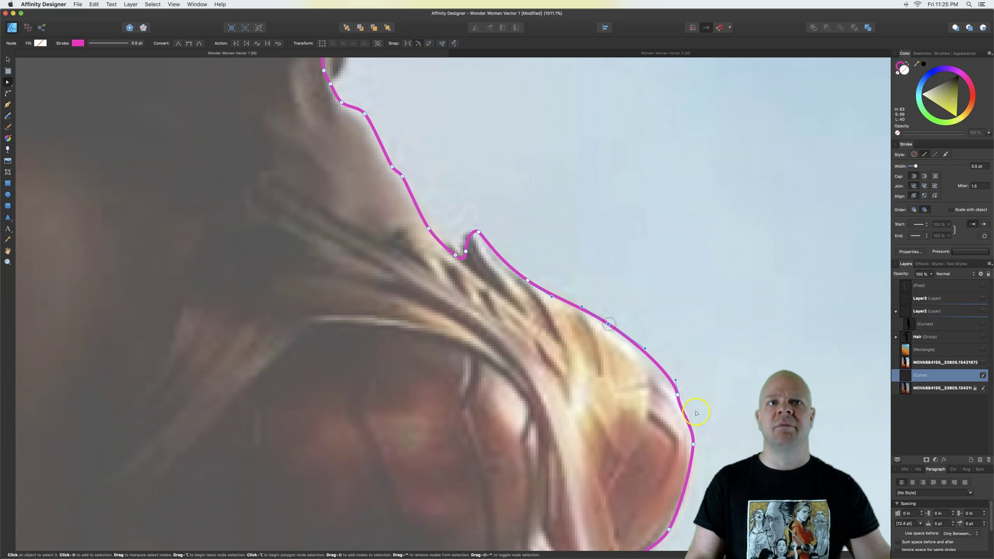
Adjust the handle of the node above the front of the bust to smooth the curve around it.
left_click(678, 396)
left_click(681, 413)
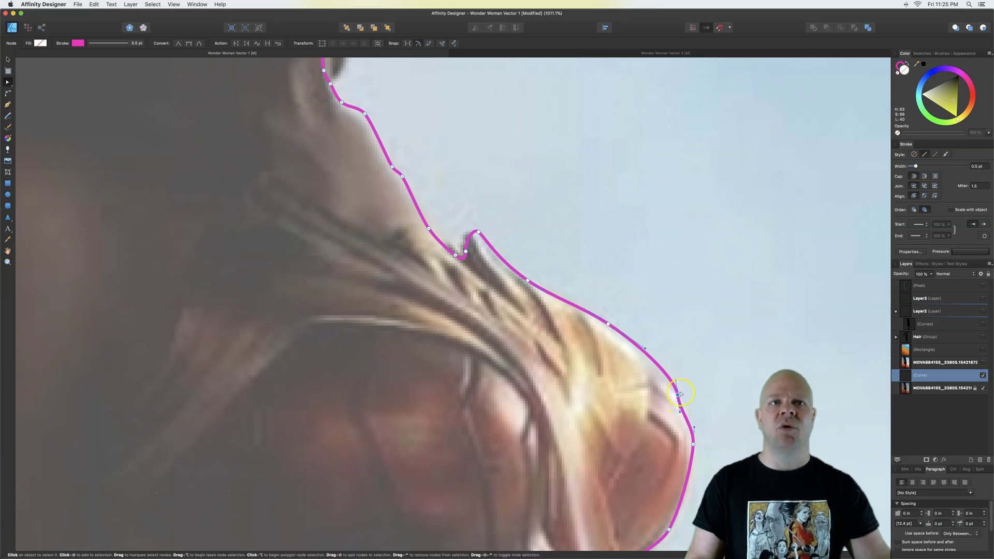
left_click_drag(683, 410, 687, 410)
left_click(531, 309)
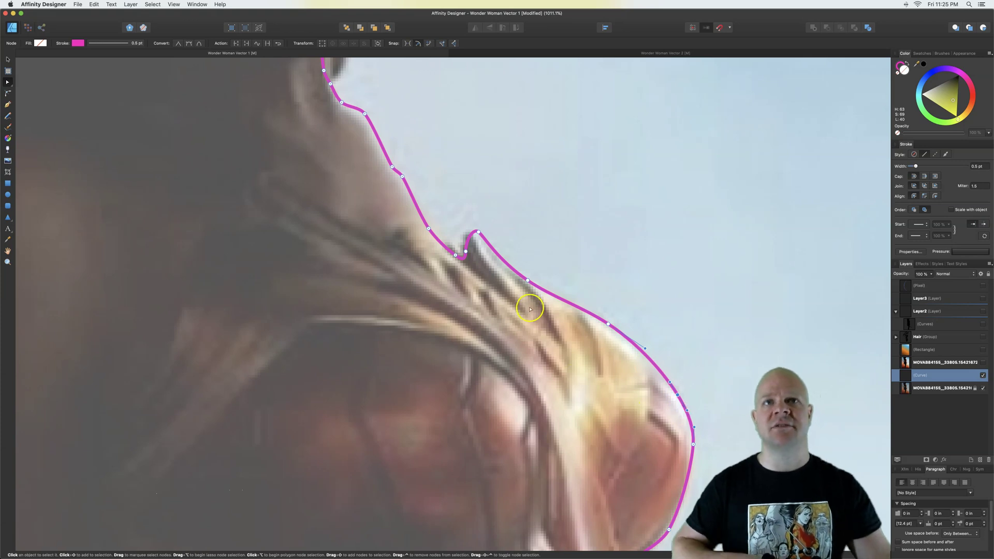
Try to reshape the pointed armour tip by shortening, lengthening and rotating the handles of its tip node.
left_click(480, 234)
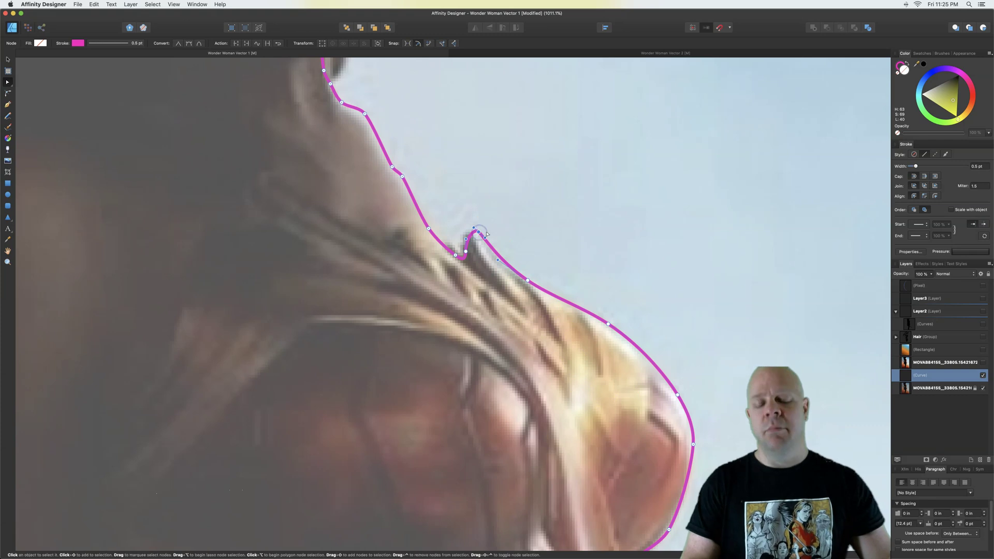
scroll(487, 241, "up", 5)
left_click(438, 198)
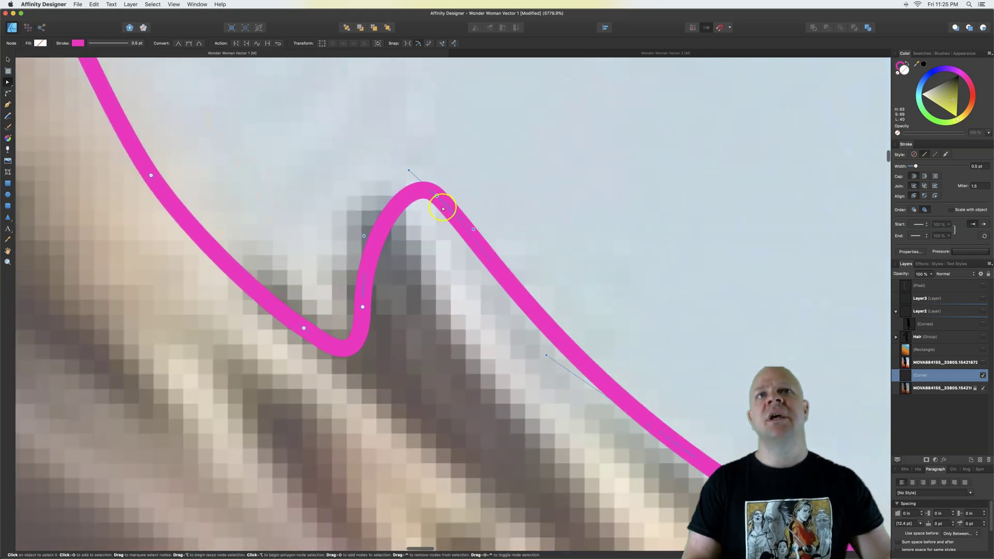
left_click(474, 229)
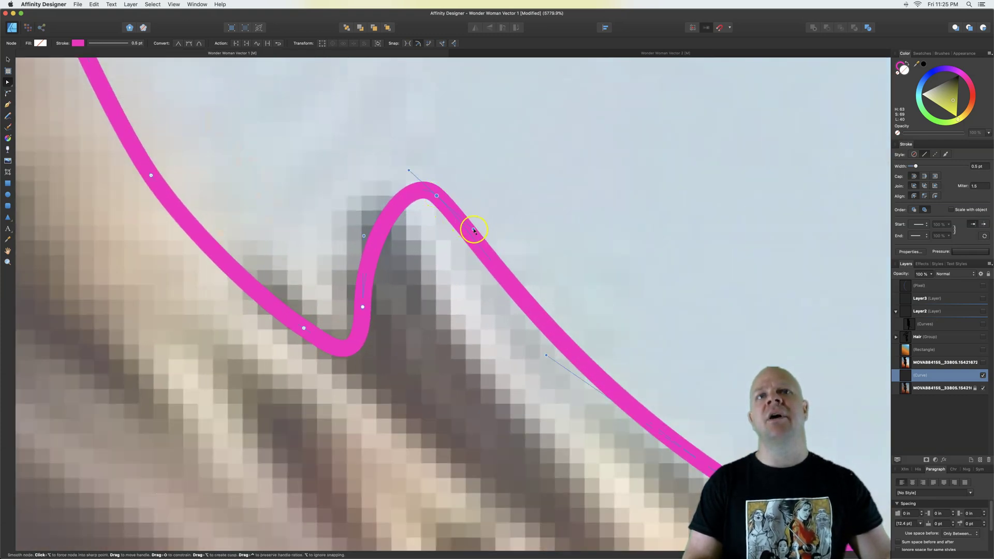
left_click_drag(471, 226, 446, 205)
left_click_drag(410, 171, 363, 162)
left_click_drag(449, 201, 513, 234)
left_click(453, 231)
left_click(391, 213)
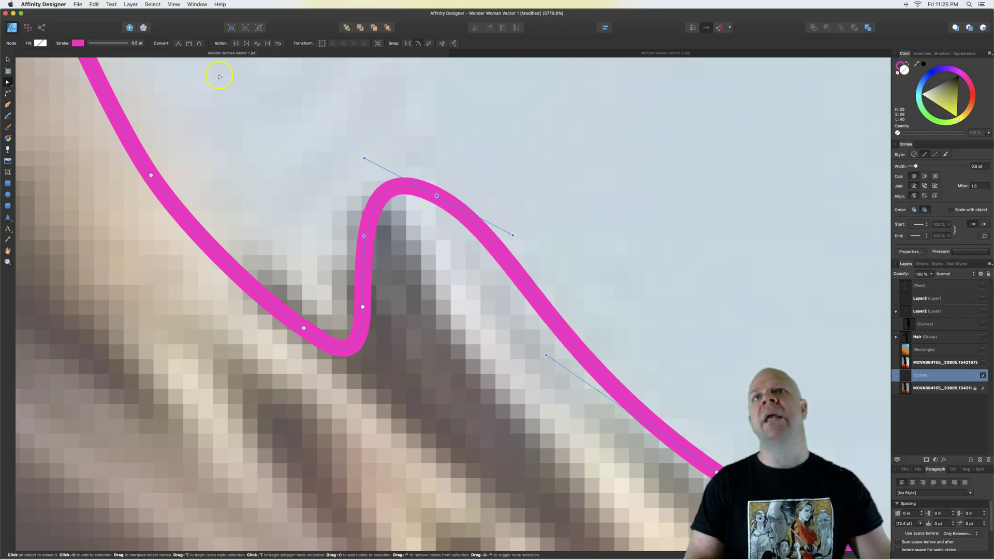
Convert the armour tip node to a sharp node and move it inward onto the dark point of the armour.
left_click(178, 44)
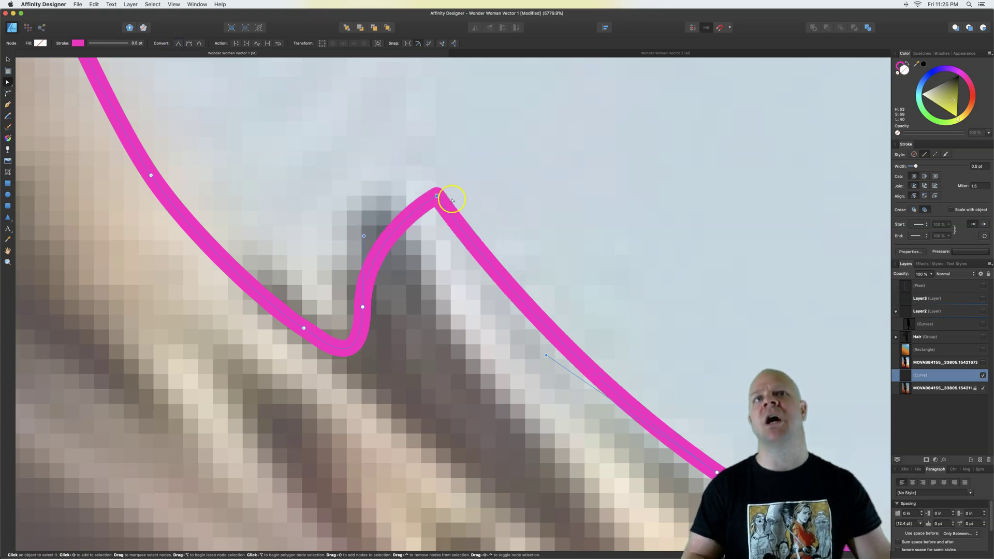
left_click_drag(436, 196, 381, 193)
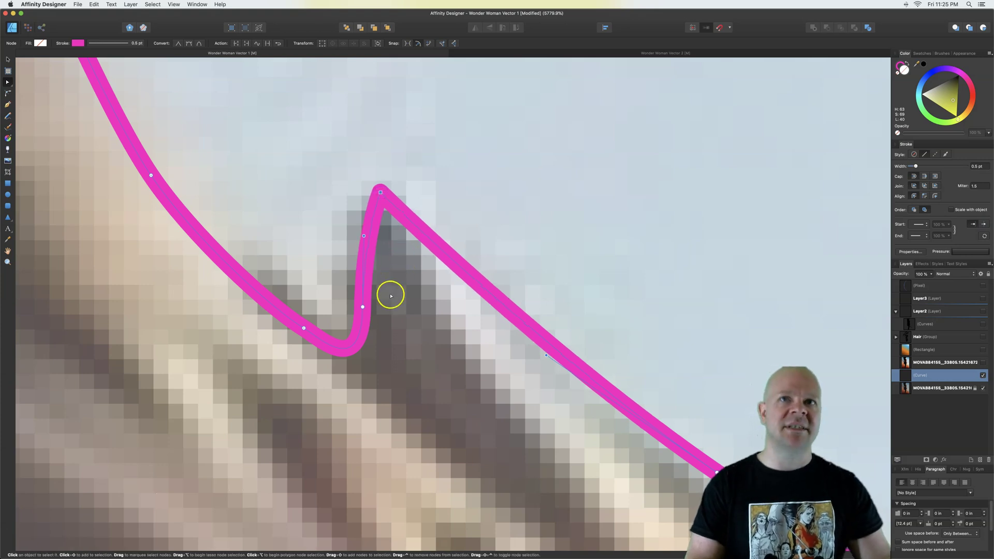
scroll(415, 288, "right", 3)
scroll(415, 288, "down", 2)
scroll(417, 295, "down", 3)
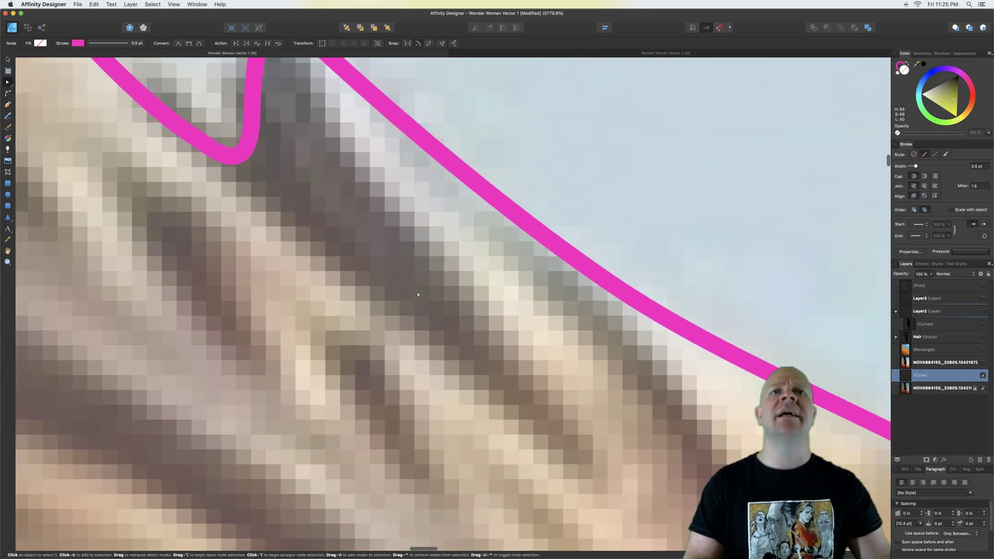
scroll(417, 291, "up", 3)
left_click(341, 291)
scroll(285, 310, "left", 5)
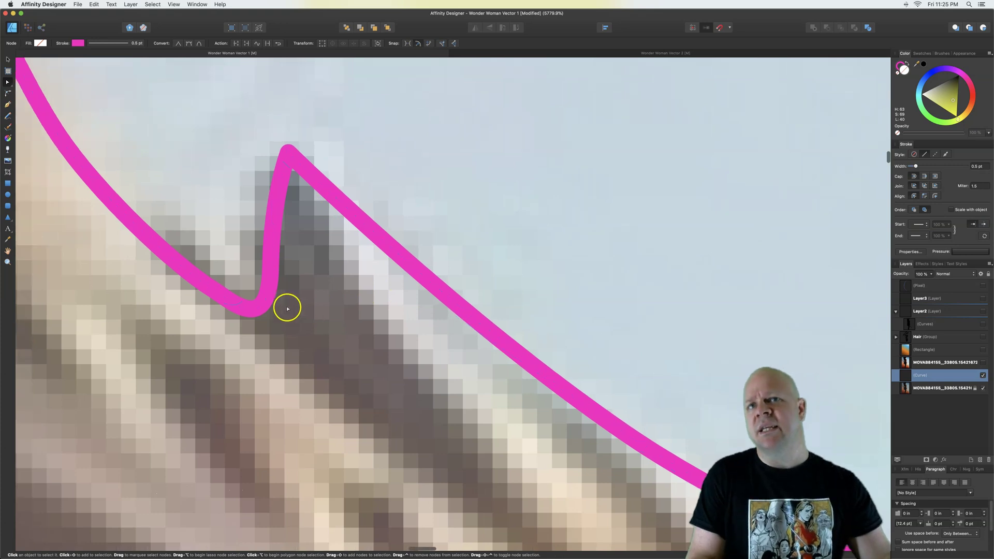
scroll(436, 334, "up", 2)
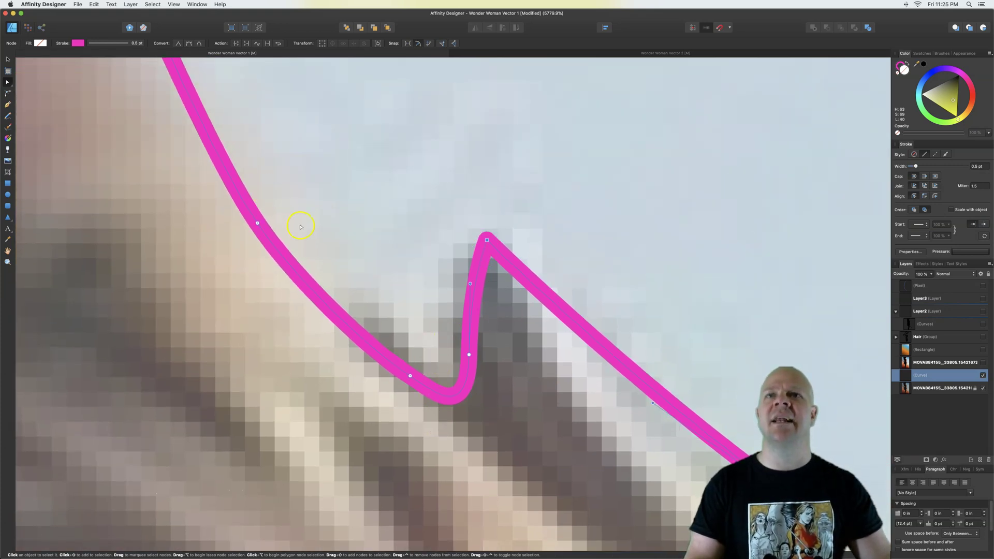
mouse_move(487, 241)
left_mouse_down()
mouse_move(477, 254)
mouse_move(470, 245)
mouse_move(491, 238)
mouse_move(455, 231)
mouse_move(478, 251)
left_mouse_up()
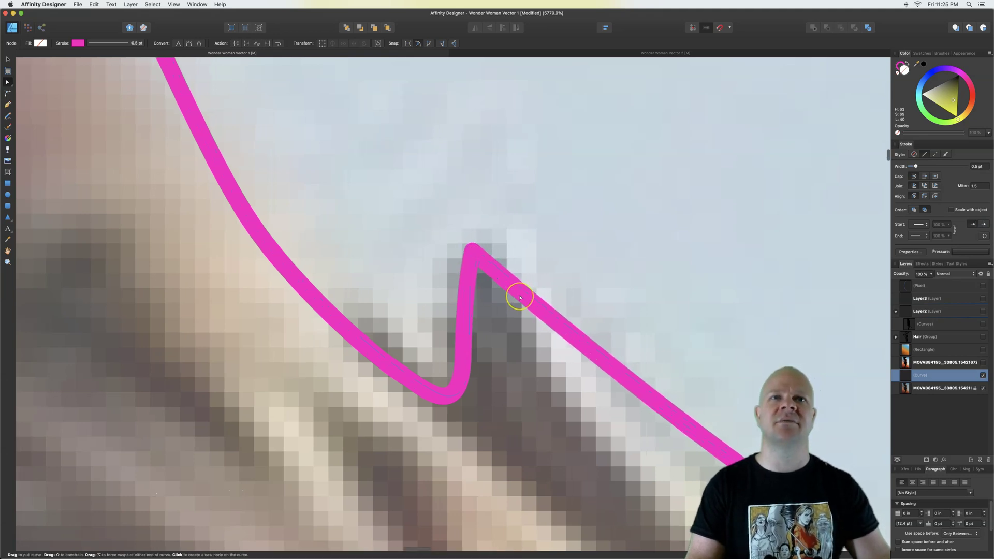
Move the two nodes around the notch beside the armour tip inward so the outline hugs the strap and neck edge.
scroll(520, 297, "right", 10)
scroll(520, 297, "down", 8)
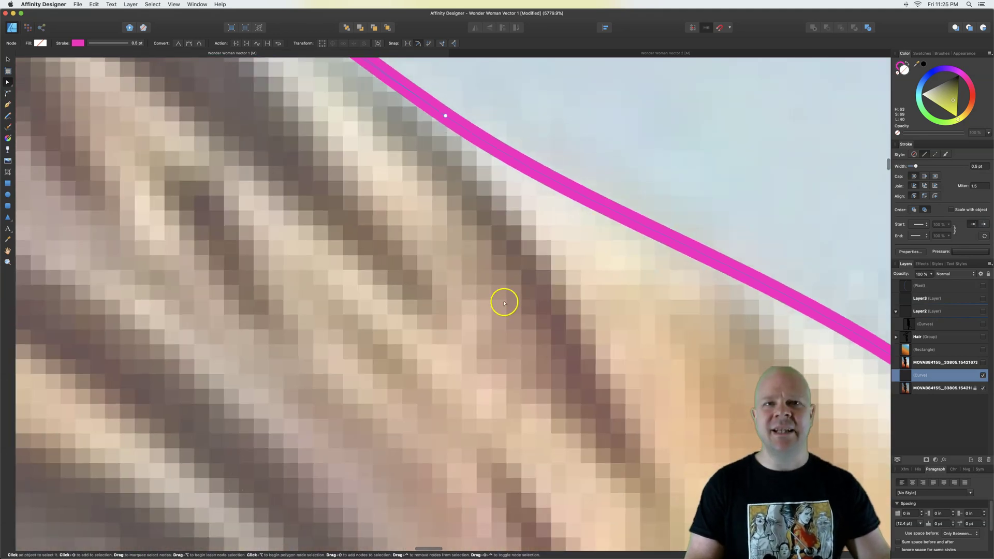
scroll(408, 249, "up", 6)
scroll(408, 249, "left", 6)
scroll(419, 255, "up", 8)
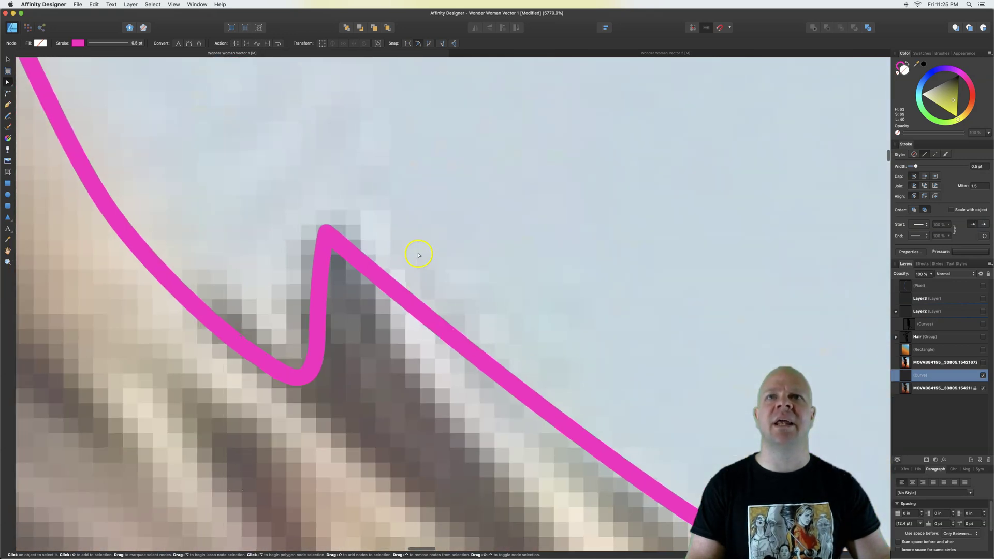
scroll(414, 256, "left", 3)
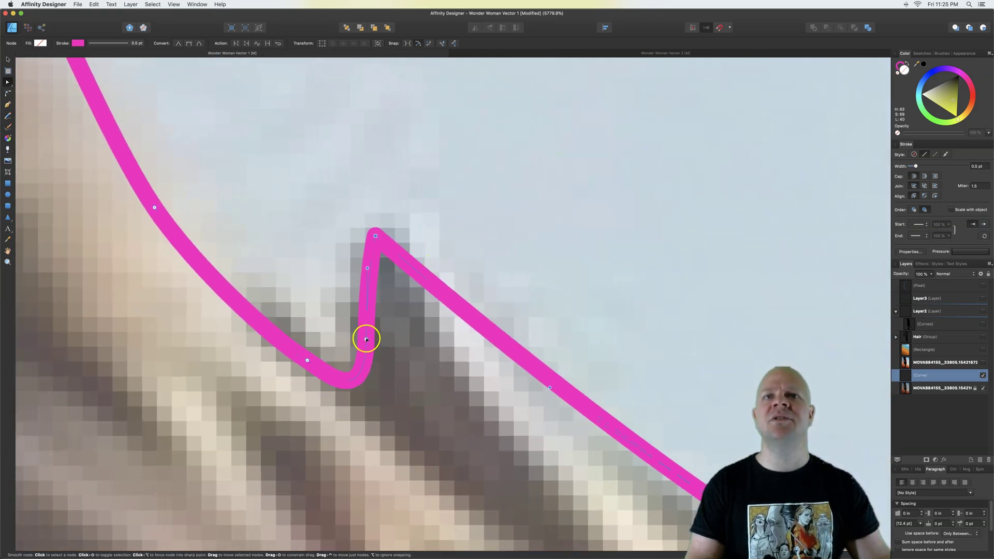
left_click_drag(365, 339, 352, 337)
left_click(307, 361)
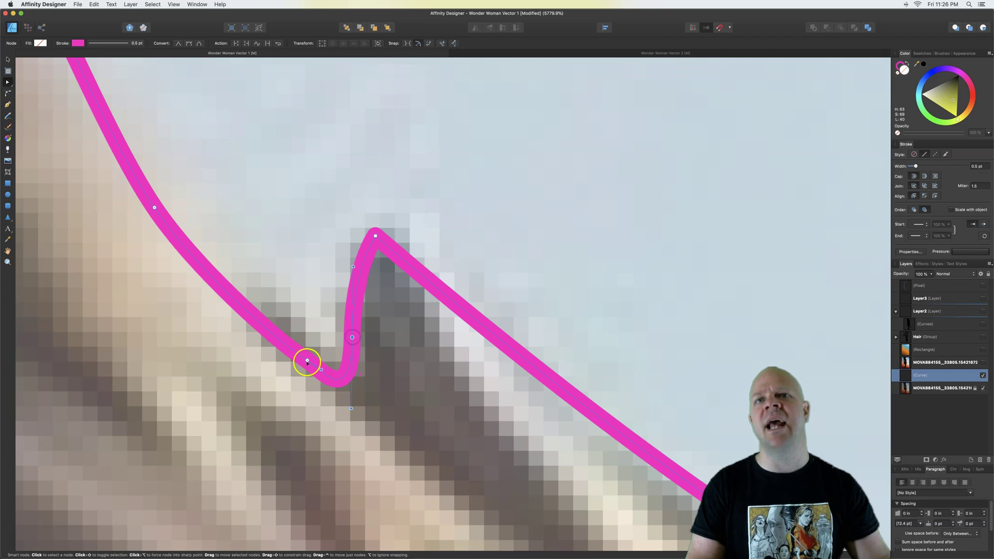
left_click_drag(307, 361, 280, 334)
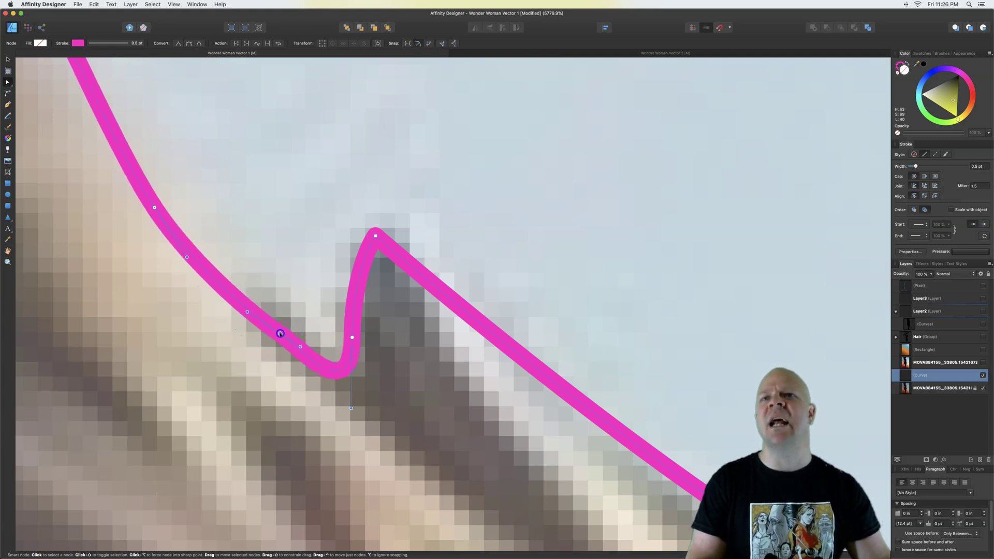
scroll(289, 278, "up", 10)
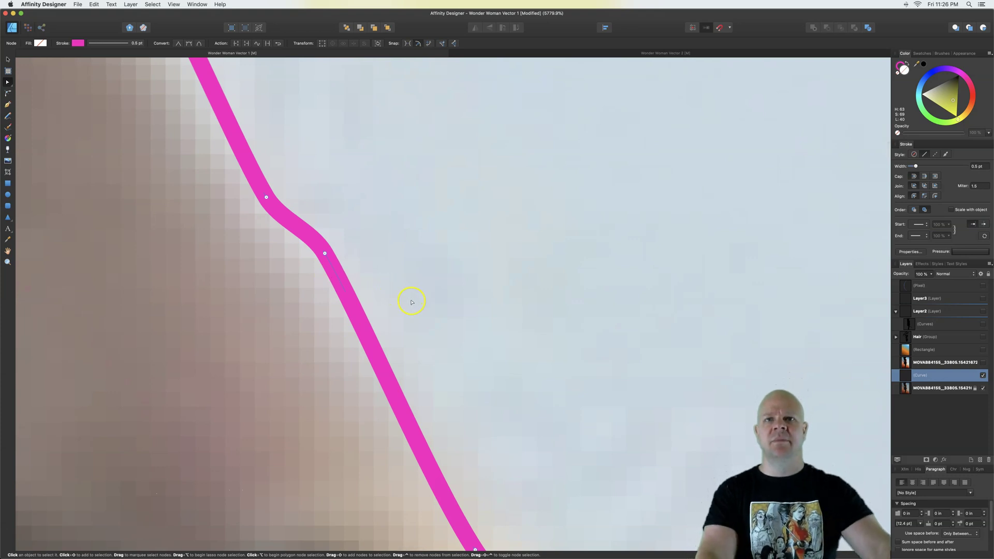
scroll(396, 327, "down", 15)
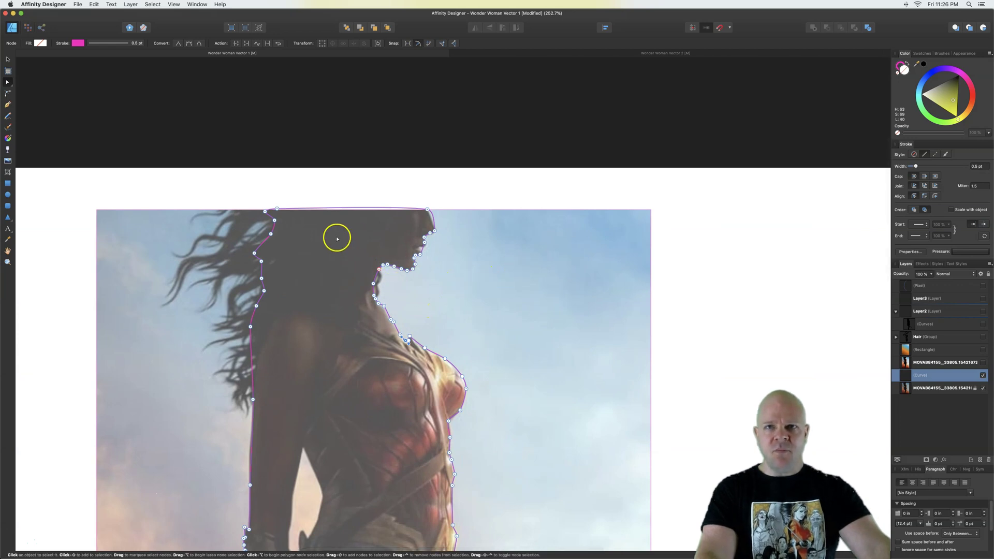
scroll(398, 288, "down", 3)
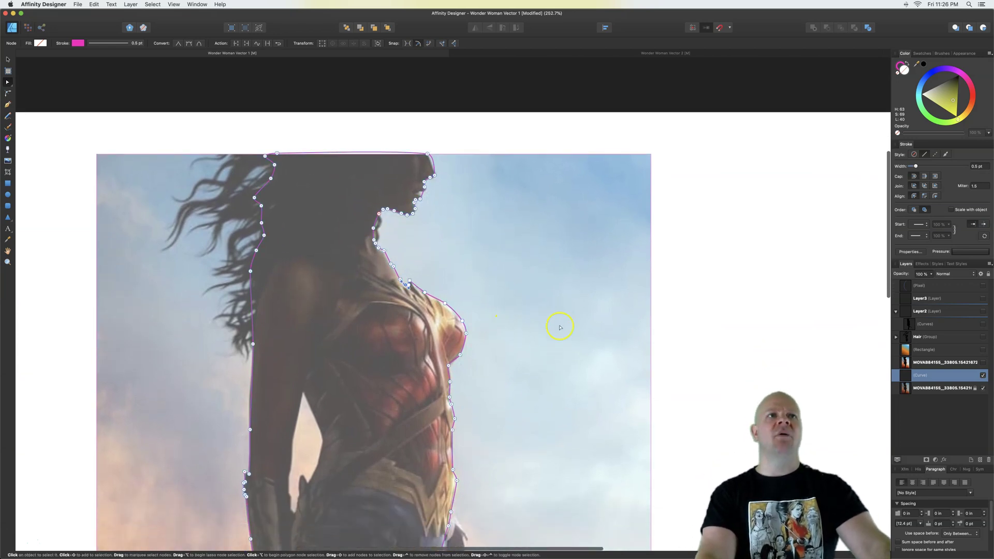
Remove the magenta stroke from the traced body outline and fill it with solid black.
left_click(900, 67)
left_click(898, 73)
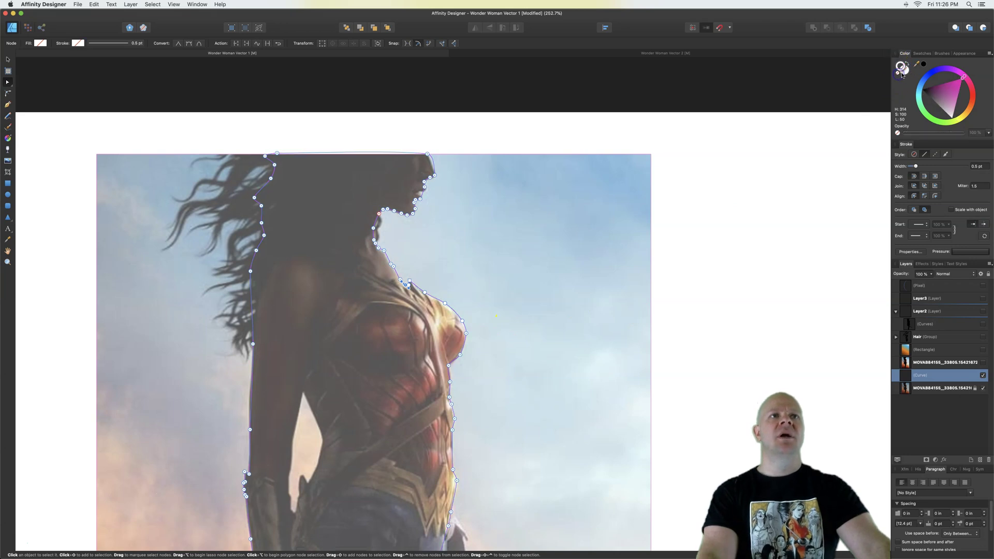
left_click(919, 91)
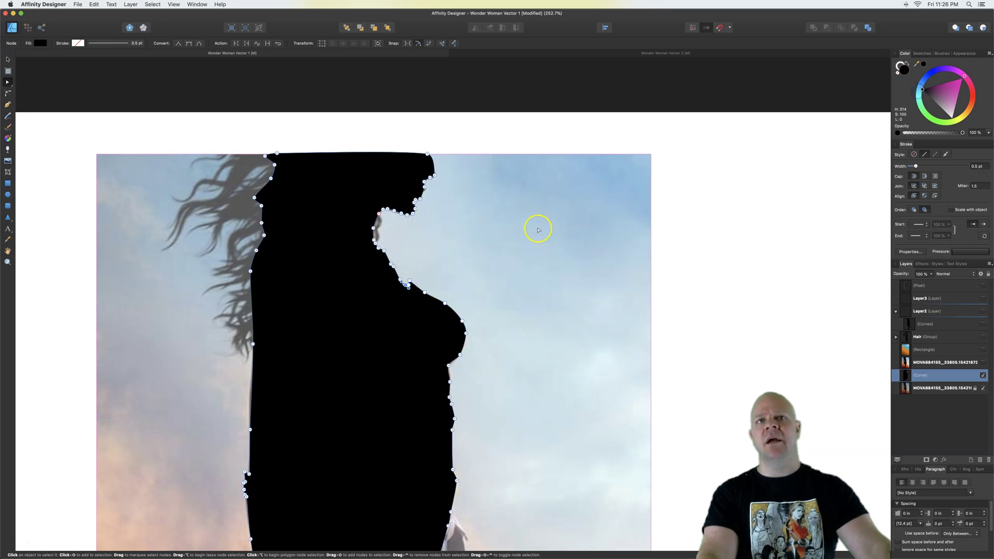
scroll(539, 231, "down", 5)
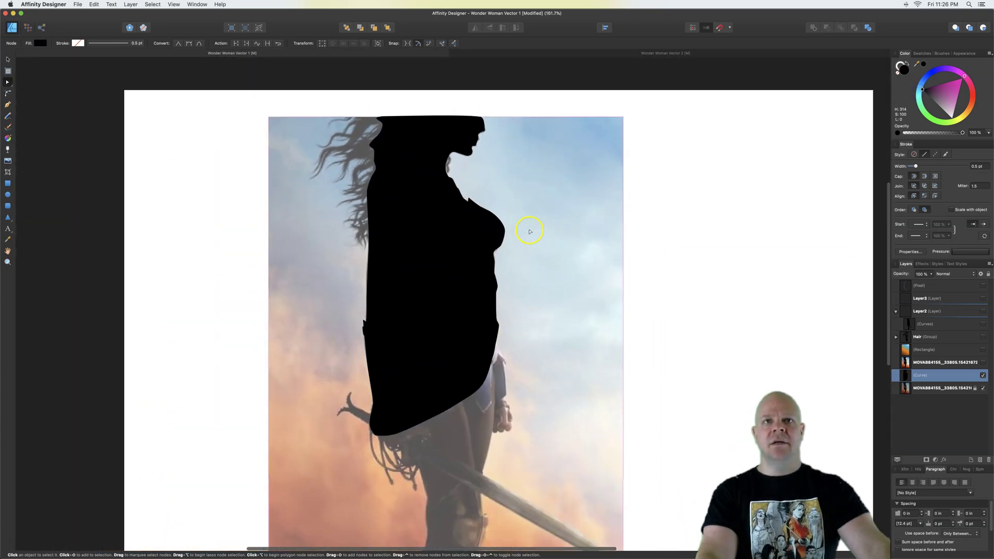
Hide the black body silhouette to reveal the reference figure and leave nothing selected.
left_click(690, 226)
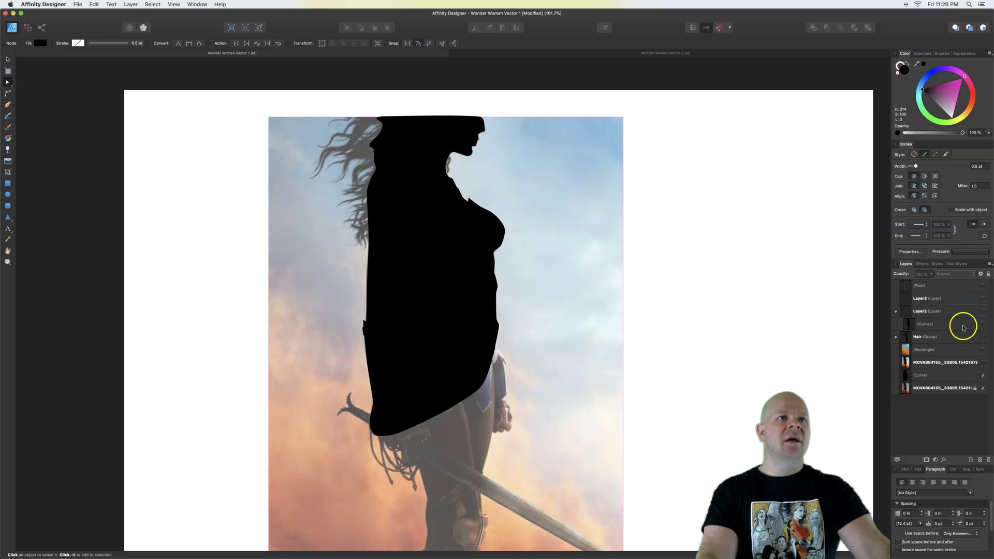
left_click(482, 295)
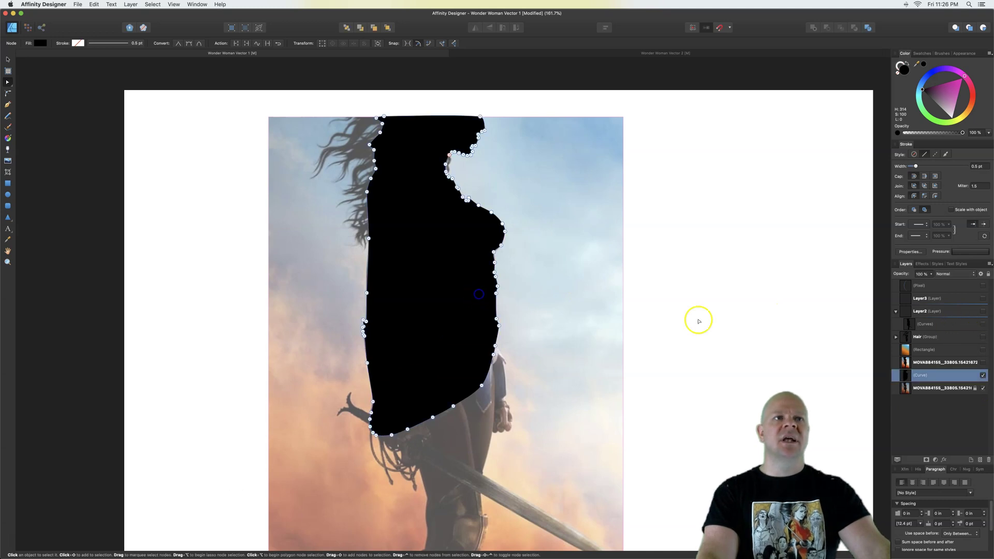
left_click(982, 376)
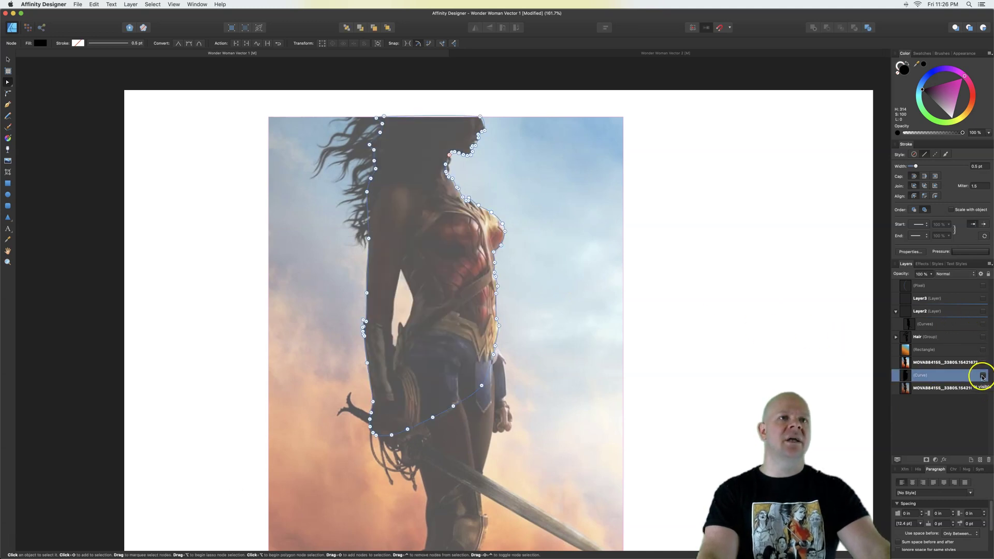
left_click(663, 295)
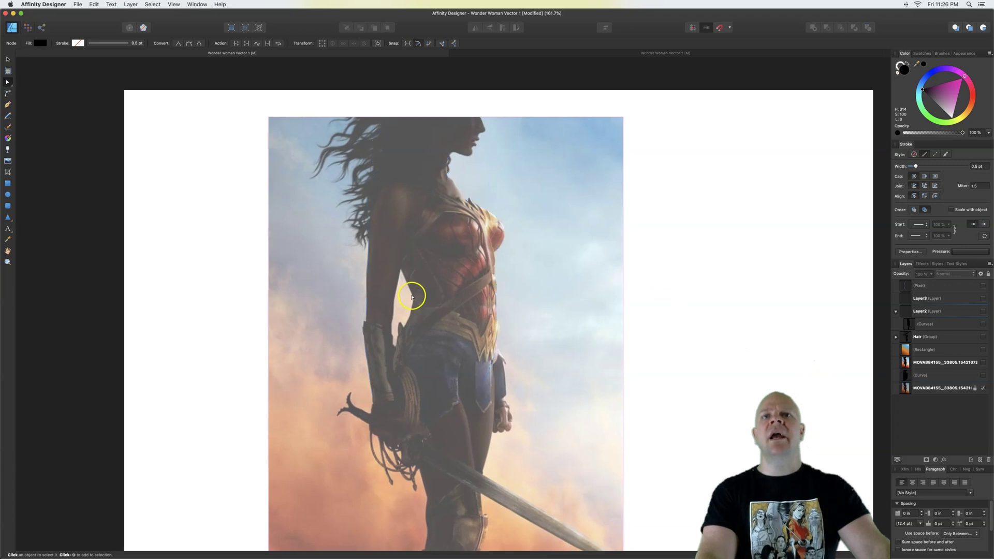
Trace the background gap between the arm and the torso as a closed curve with the Pen tool.
scroll(412, 297, "up", 5)
left_click(7, 104)
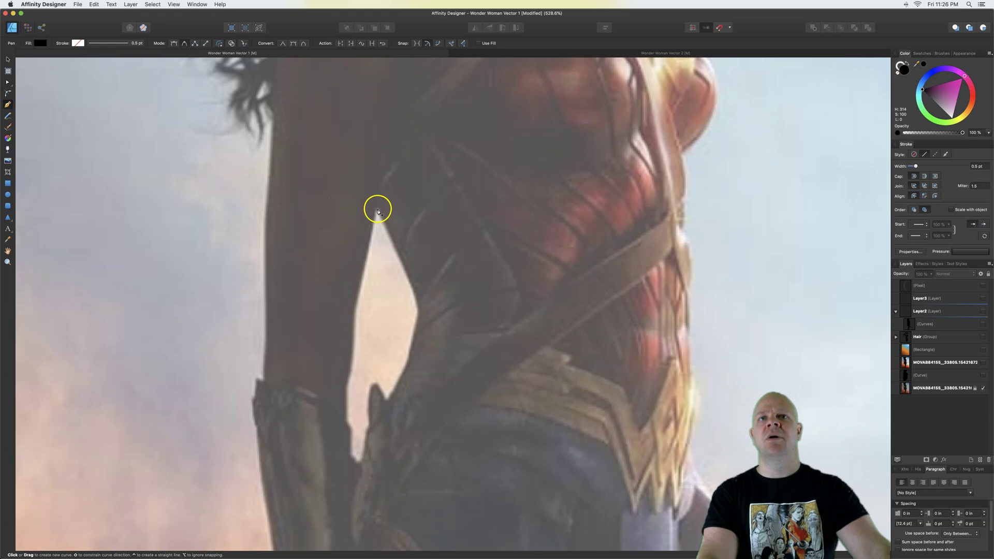
left_click(391, 239)
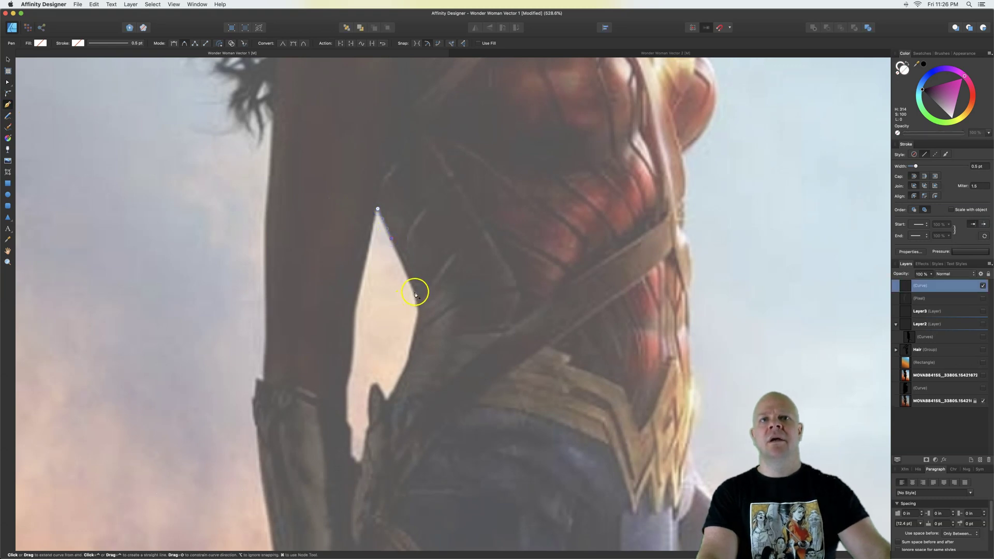
left_click_drag(399, 383, 386, 399)
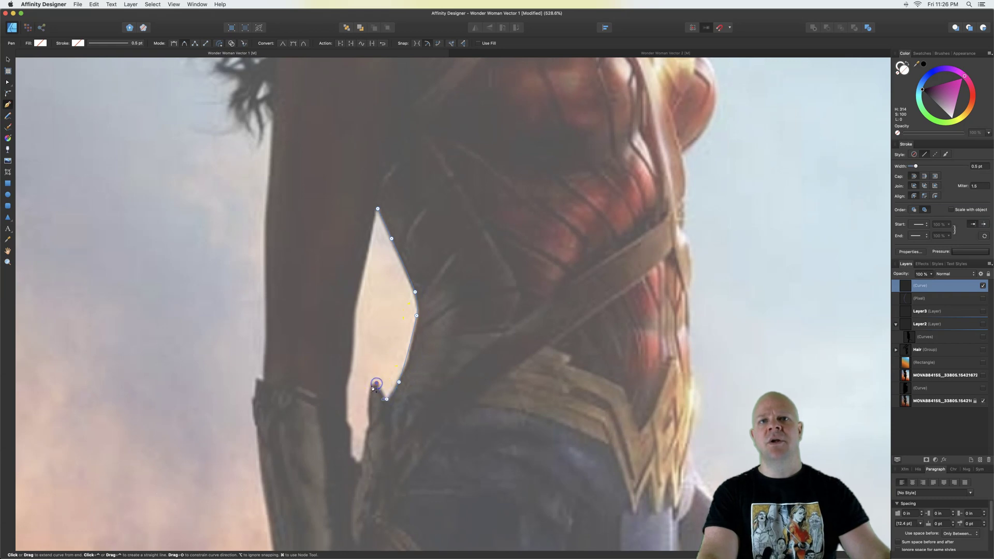
left_click(368, 419)
left_click(367, 428)
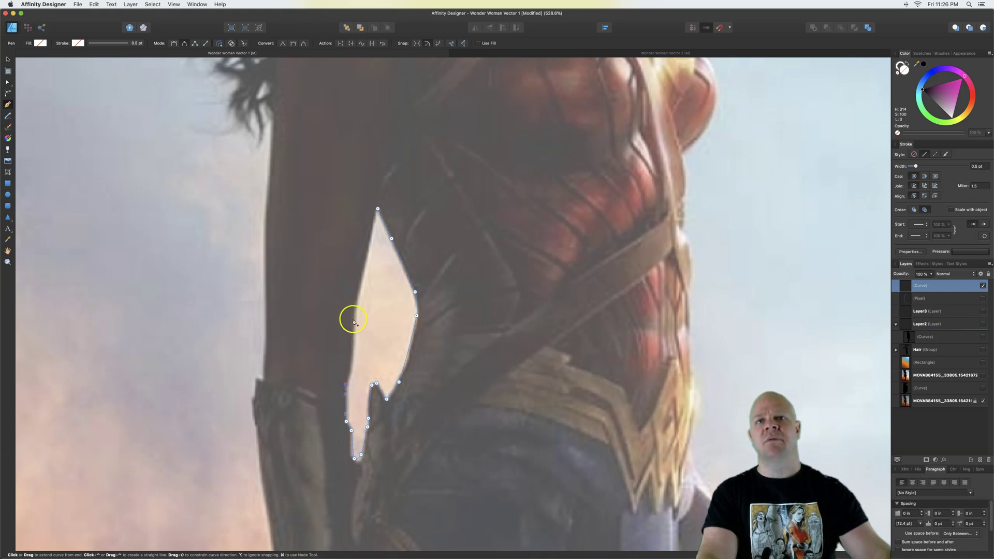
left_click_drag(378, 209, 382, 199)
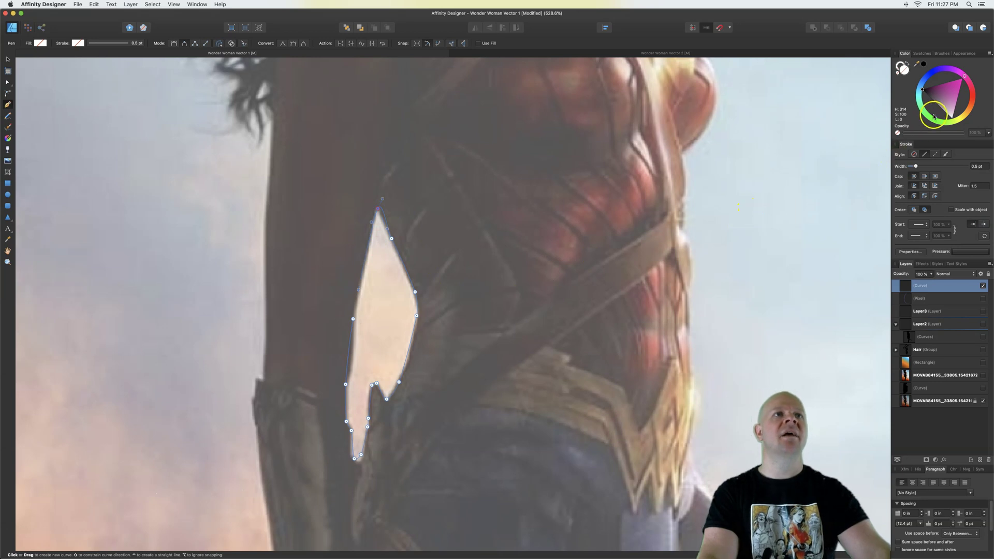
Fill the arm gap shape with magenta (H 314, S 75, L 51) and make the black body silhouette visible again.
left_click_drag(935, 117, 964, 84)
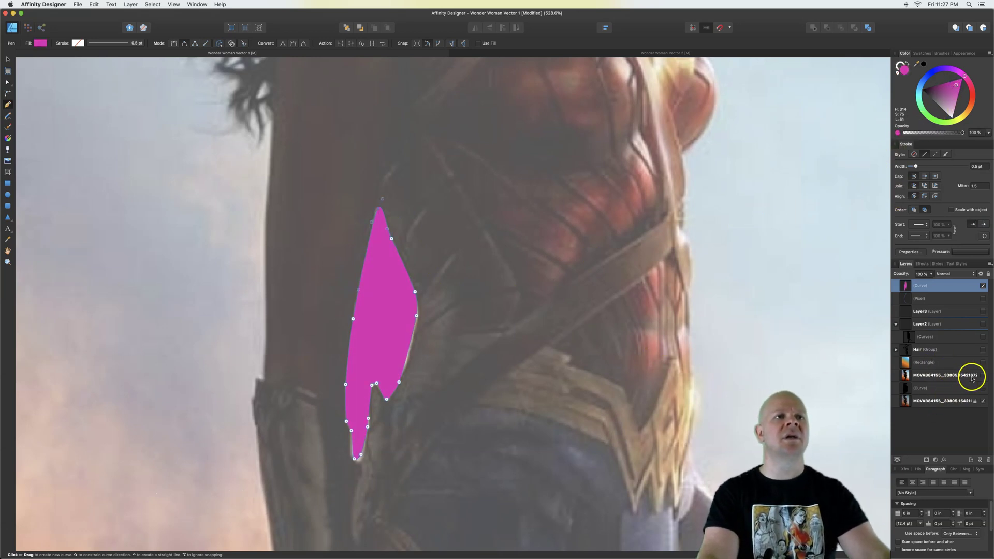
left_click(984, 388)
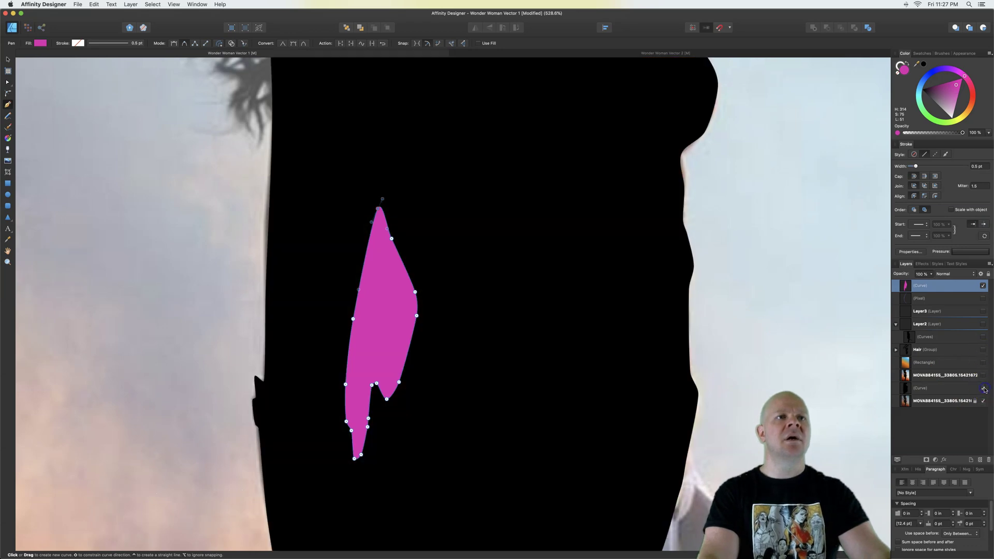
left_click(964, 390)
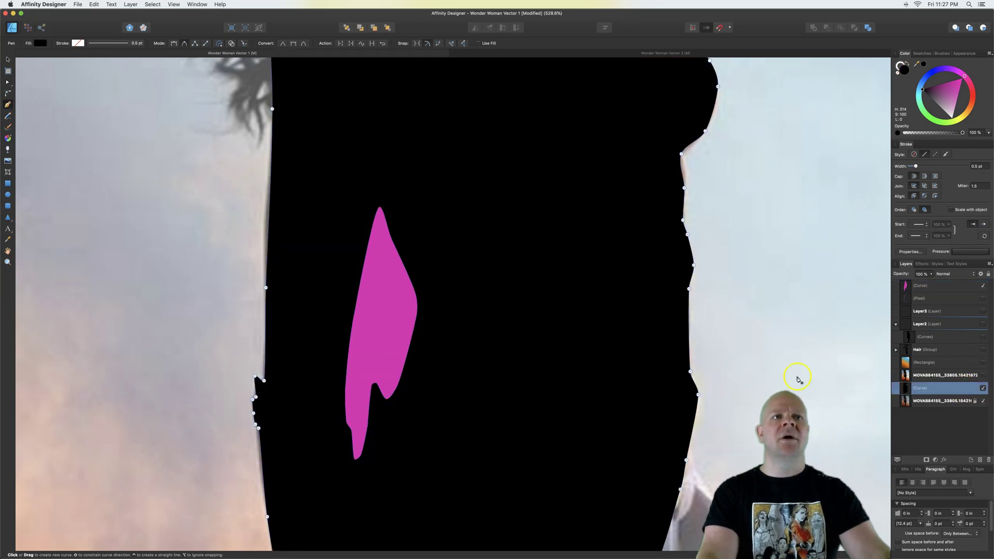
scroll(677, 342, "down", 10)
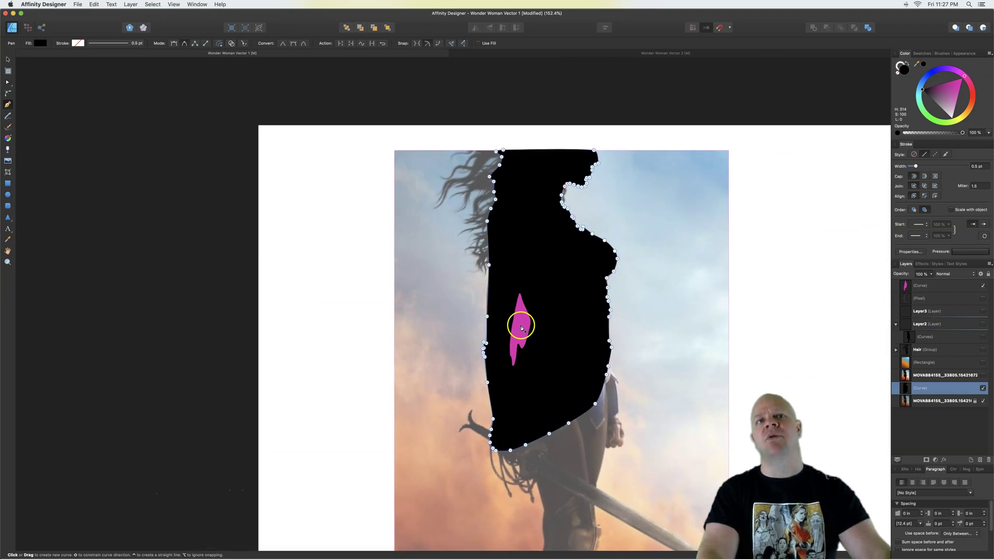
Subtract the magenta gap shape from the black body silhouette to cut a hole between arm and torso.
left_click(8, 59)
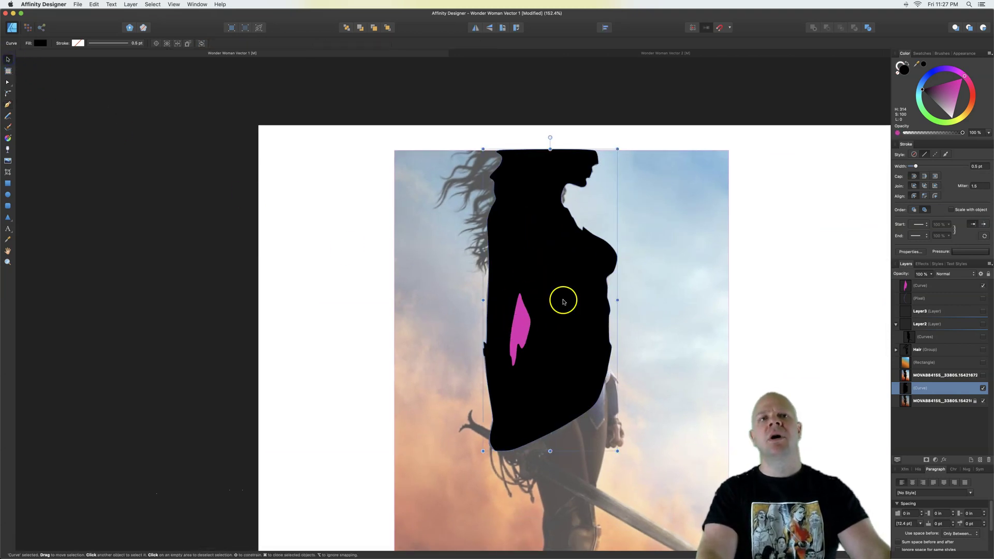
left_click(531, 321)
left_click(512, 325)
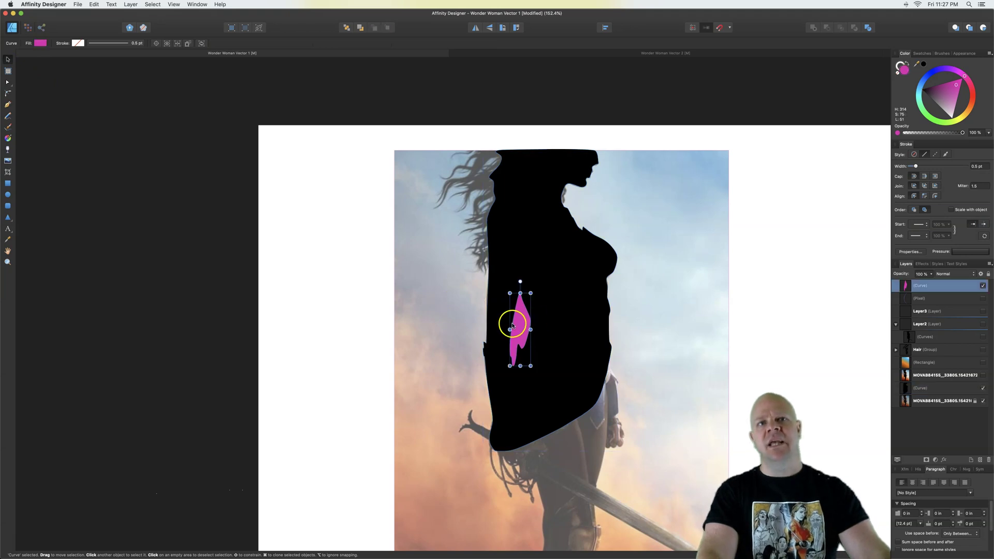
left_click(571, 320, "shift")
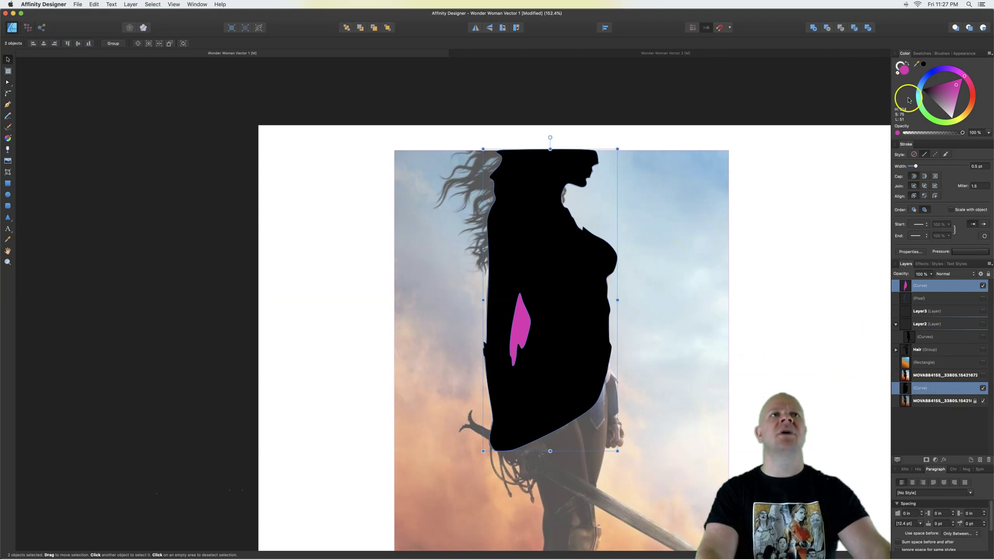
left_click(827, 28)
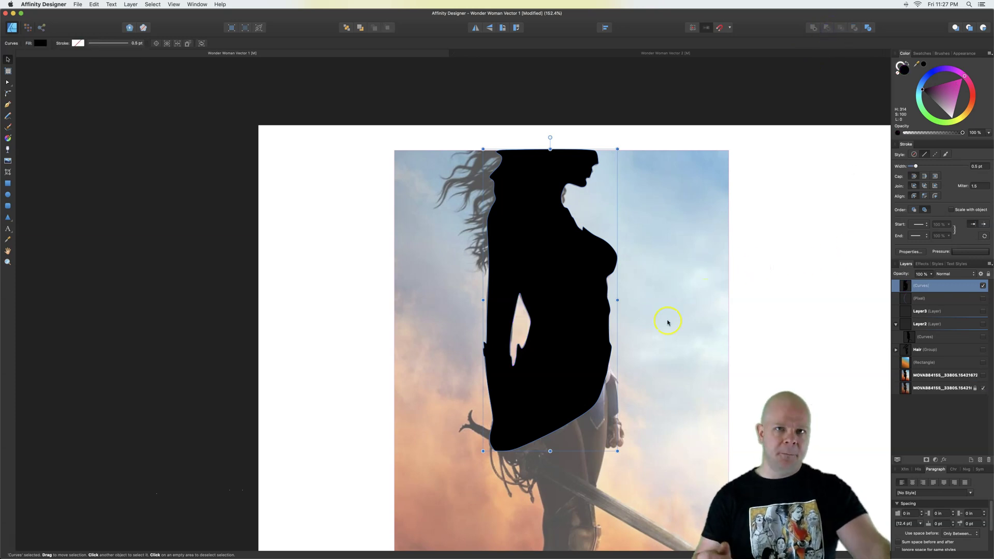
Move the silhouette aside to inspect the arm cutout and its nodes, and return it to its place over the figure.
left_click_drag(576, 335, 613, 326)
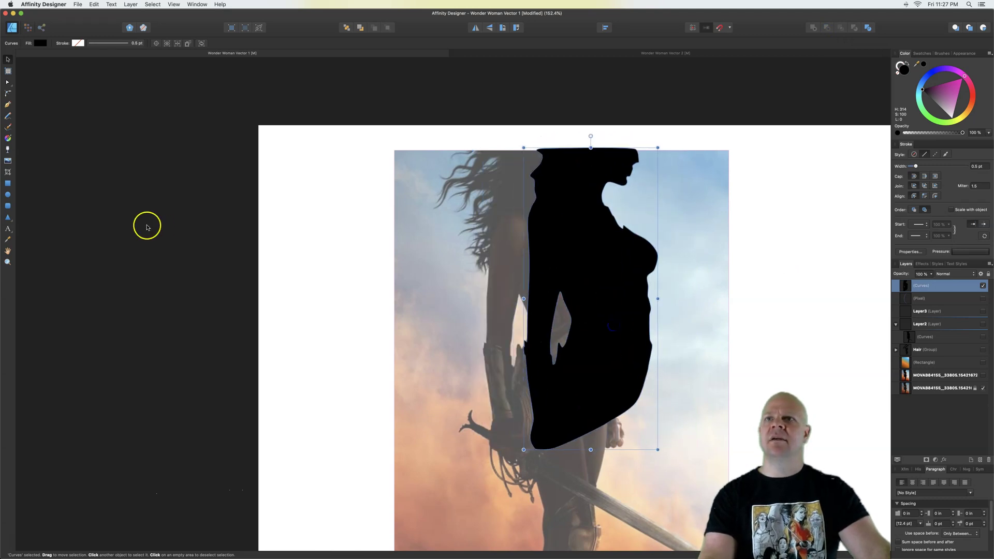
left_click(6, 83)
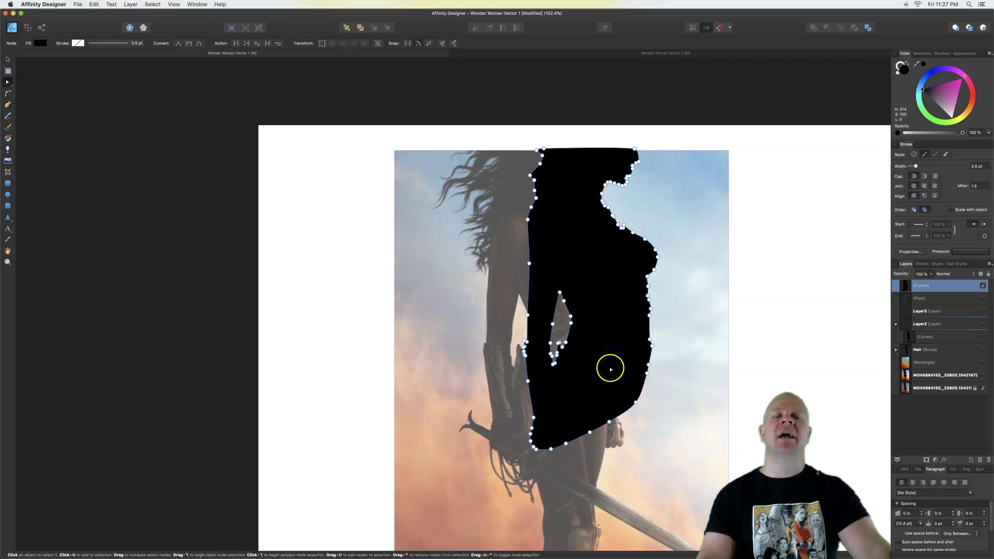
left_click(7, 59)
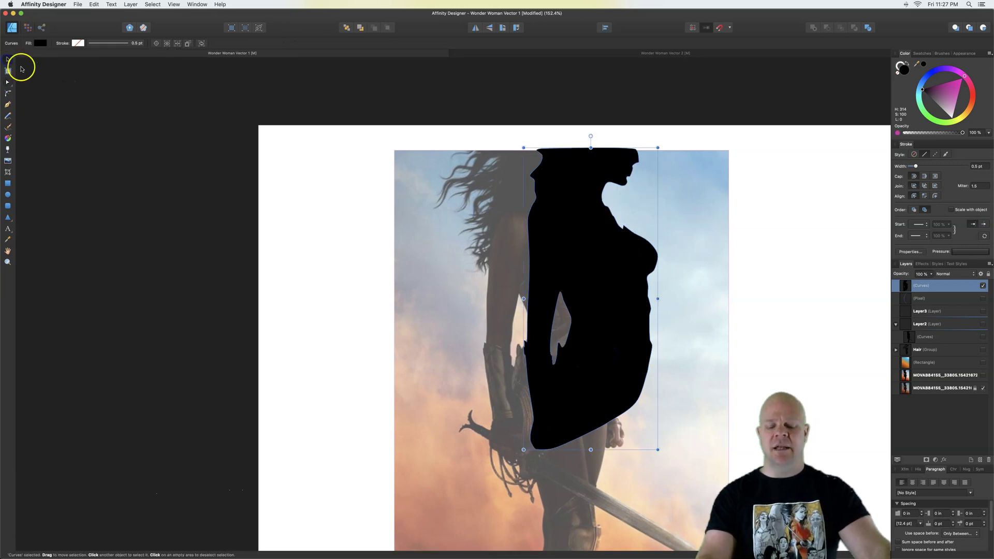
left_click_drag(542, 306, 500, 308)
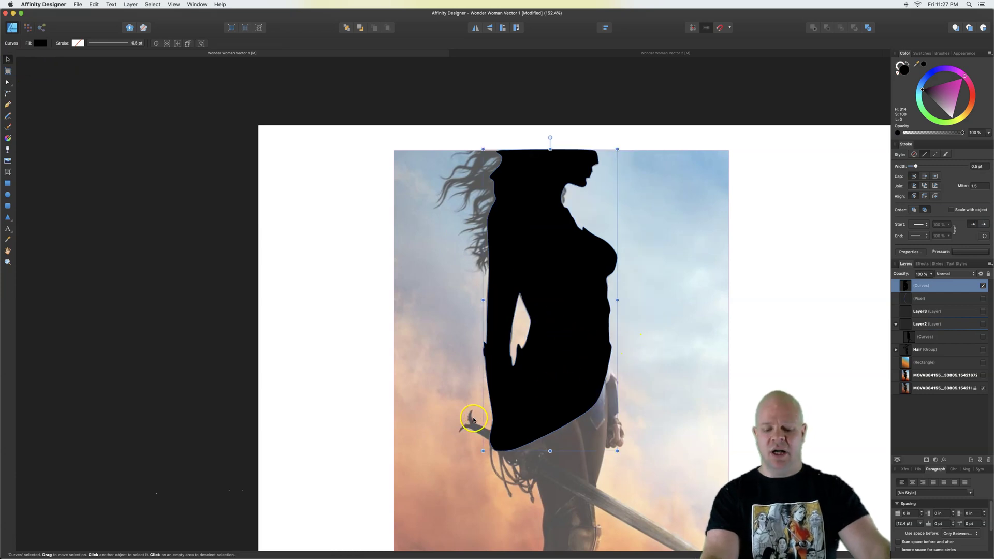
Trace the forked sword hilt as a closed curve with the Pen tool, extending its inner end into the black silhouette.
scroll(460, 415, "up", 2)
scroll(464, 411, "down", 3)
scroll(468, 408, "up", 5)
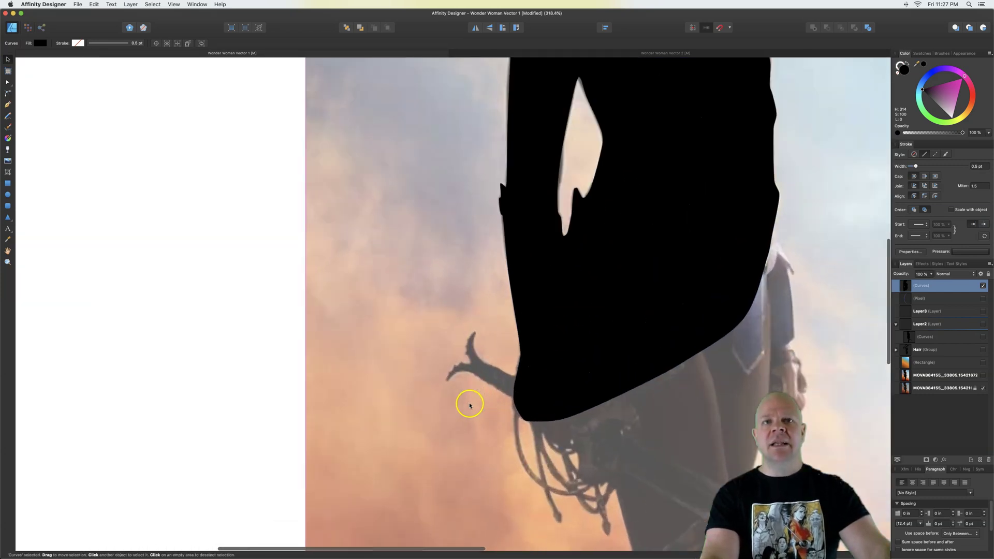
scroll(470, 406, "up", 2)
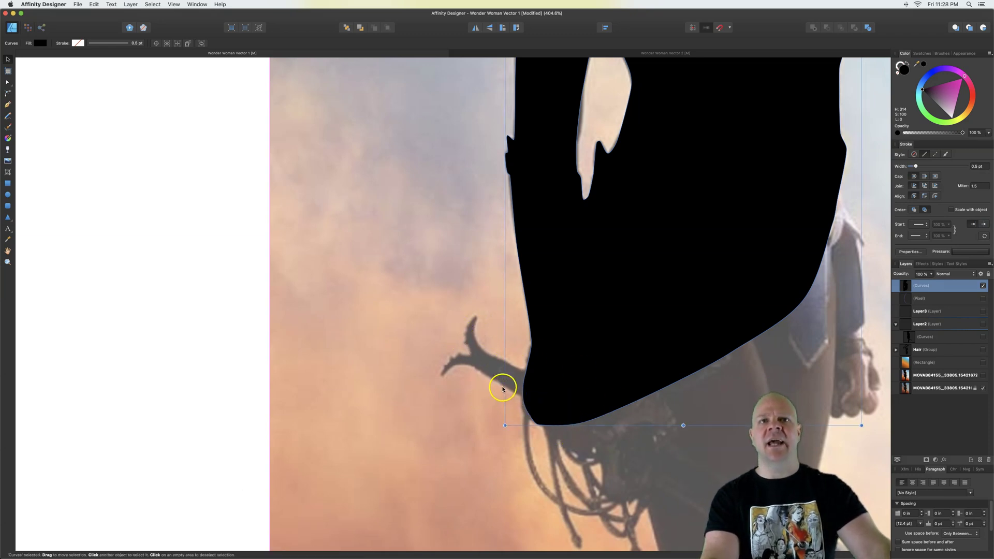
scroll(502, 388, "up", 5)
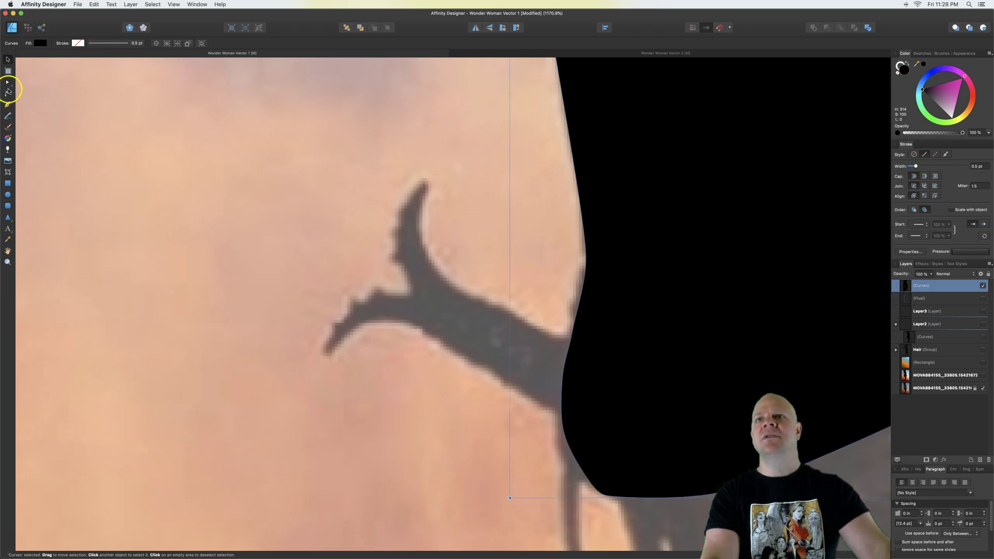
left_click(8, 105)
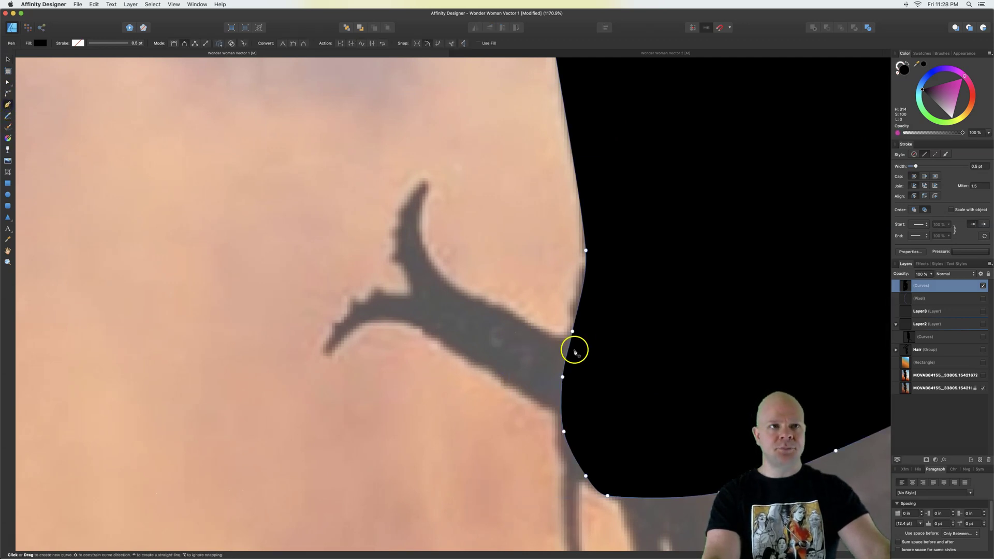
left_click(421, 242)
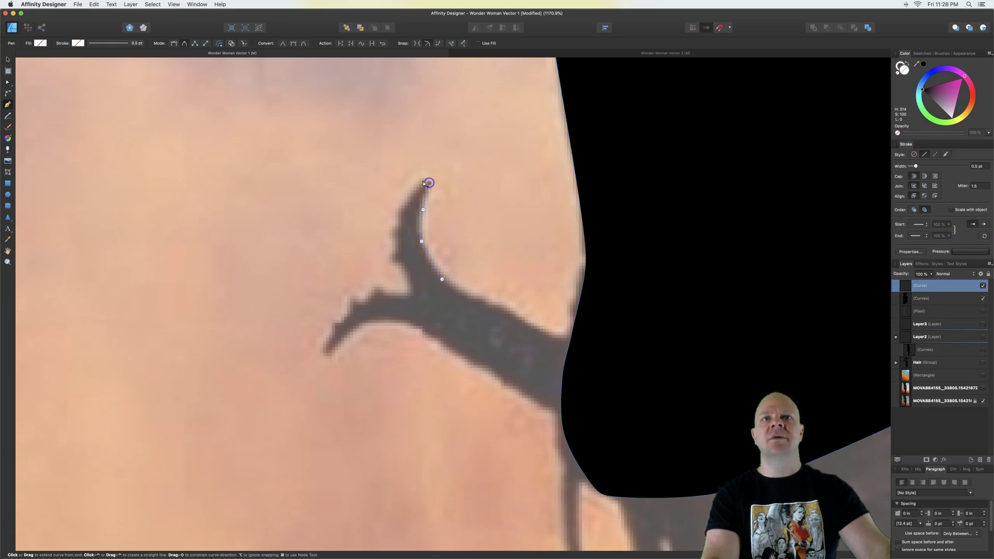
left_click(362, 292)
left_click_drag(380, 322, 430, 333)
left_click(502, 381)
left_click(549, 404)
left_click_drag(606, 420, 621, 382)
left_click(603, 342)
left_click_drag(562, 337, 536, 325)
left_click(441, 279)
Fill the traced sword hilt with solid black and select the main body silhouette.
left_click(927, 90)
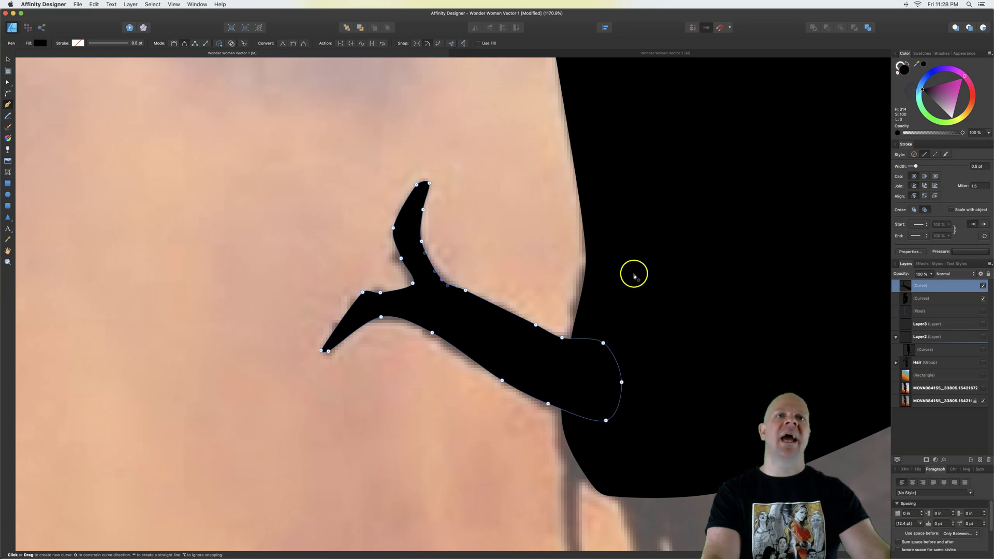
left_click(7, 60)
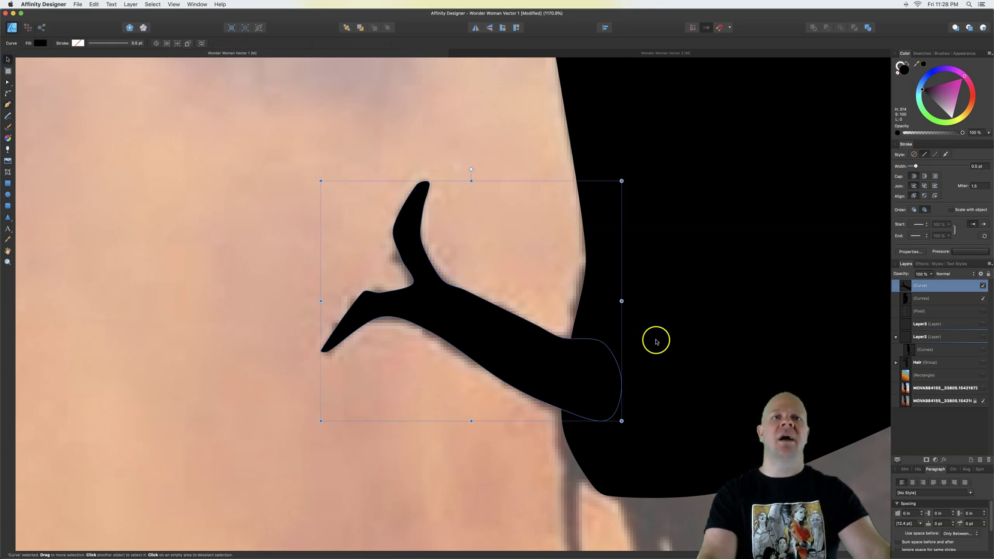
scroll(645, 341, "down", 5)
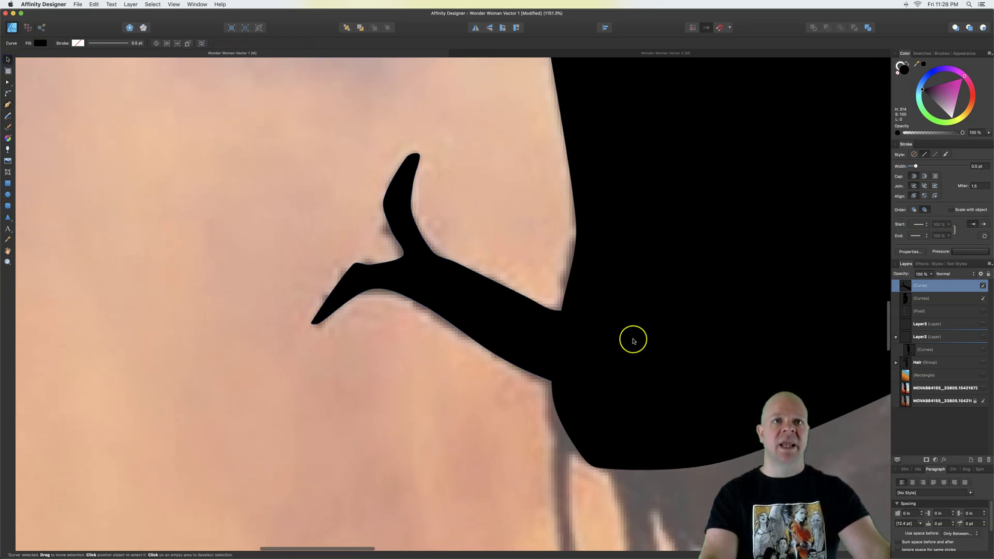
scroll(645, 335, "right", 3)
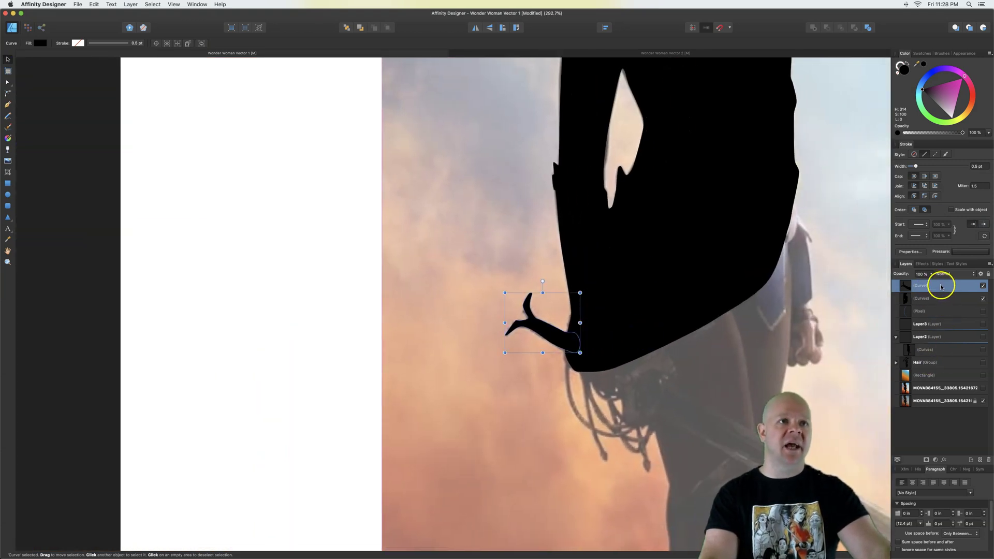
left_click(937, 351)
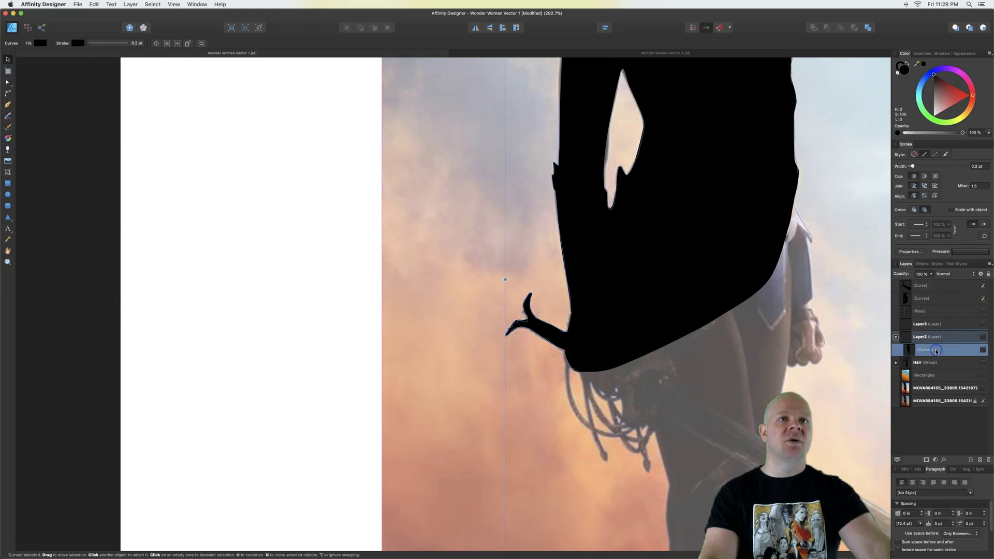
left_click(687, 251)
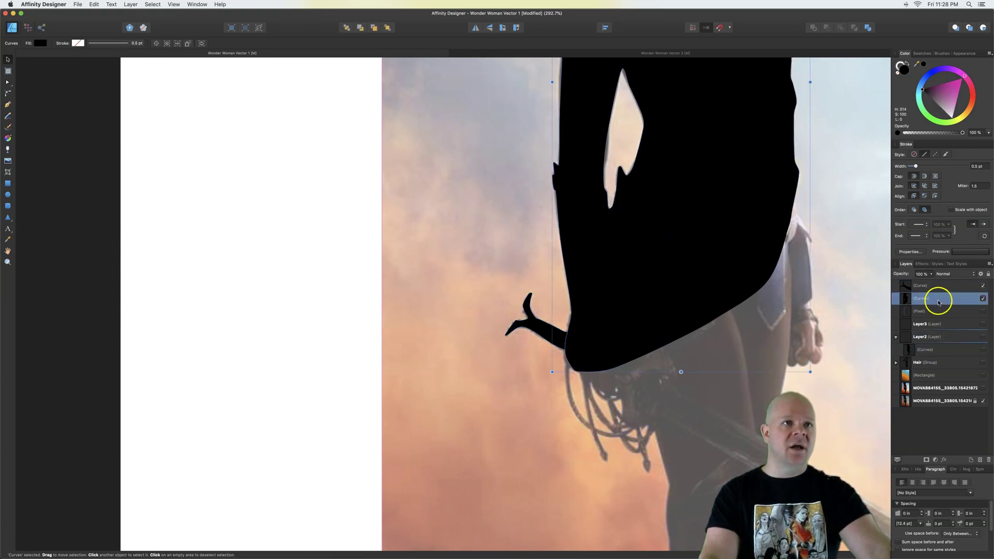
Merge the black sword hilt and the body silhouette into one shape with Add, and check the nodes of the combined outline.
left_click(935, 289)
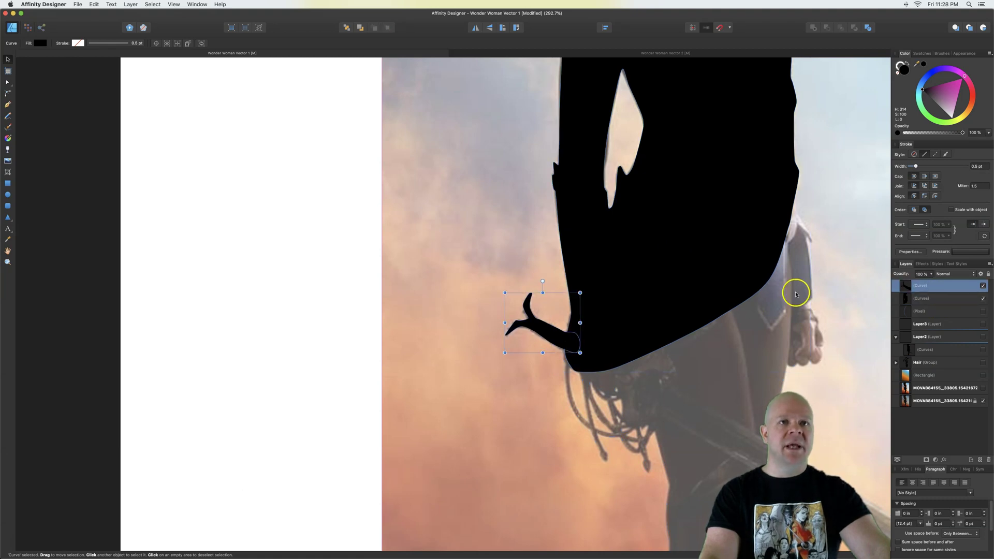
left_click(643, 310, "shift")
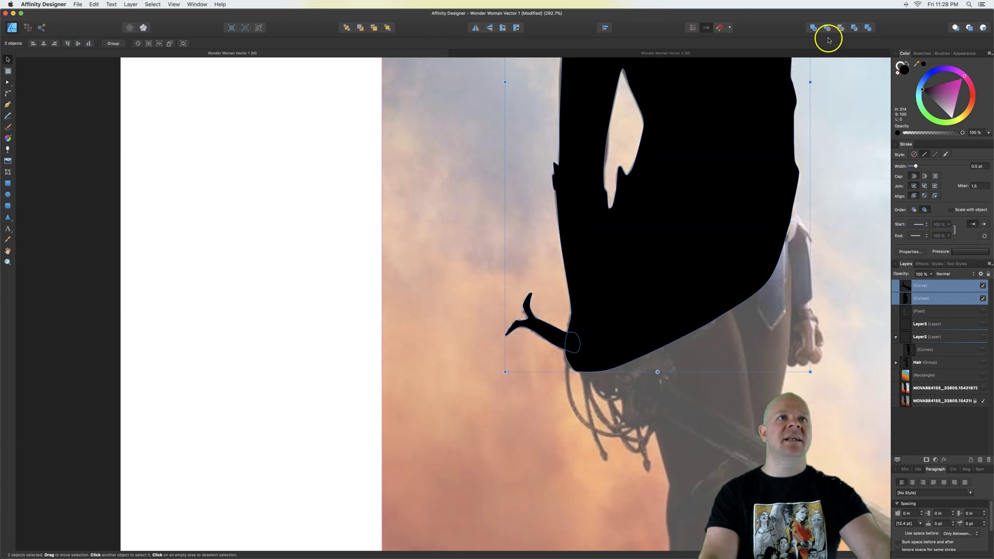
left_click(813, 29)
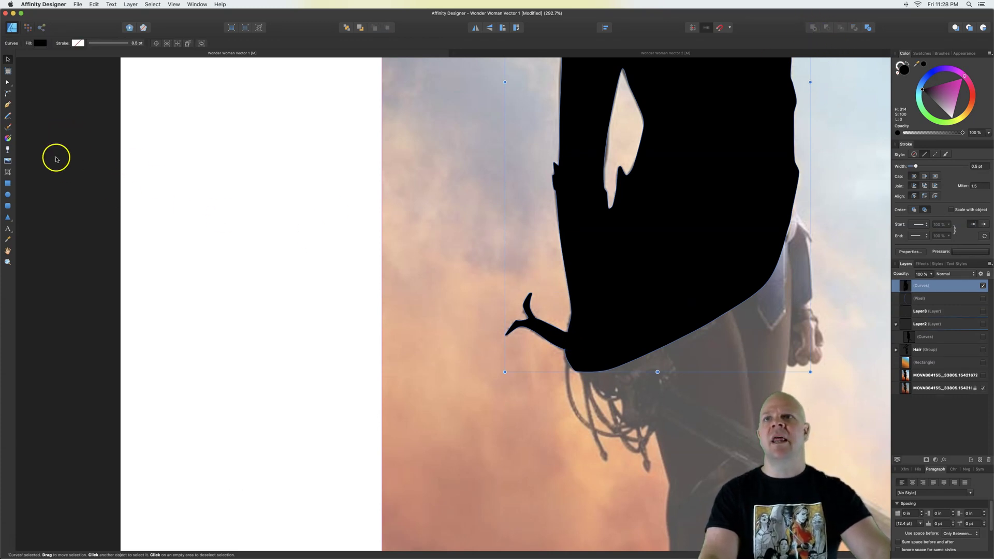
left_click(9, 84)
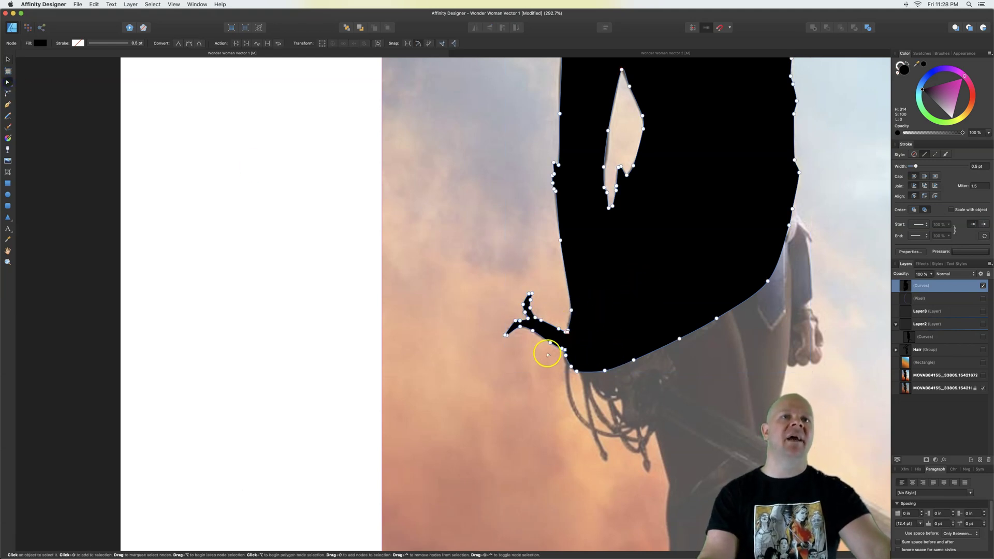
left_click(8, 59)
mouse_move(619, 258)
left_mouse_down()
mouse_move(600, 268)
mouse_move(629, 258)
left_mouse_up()
key("h")
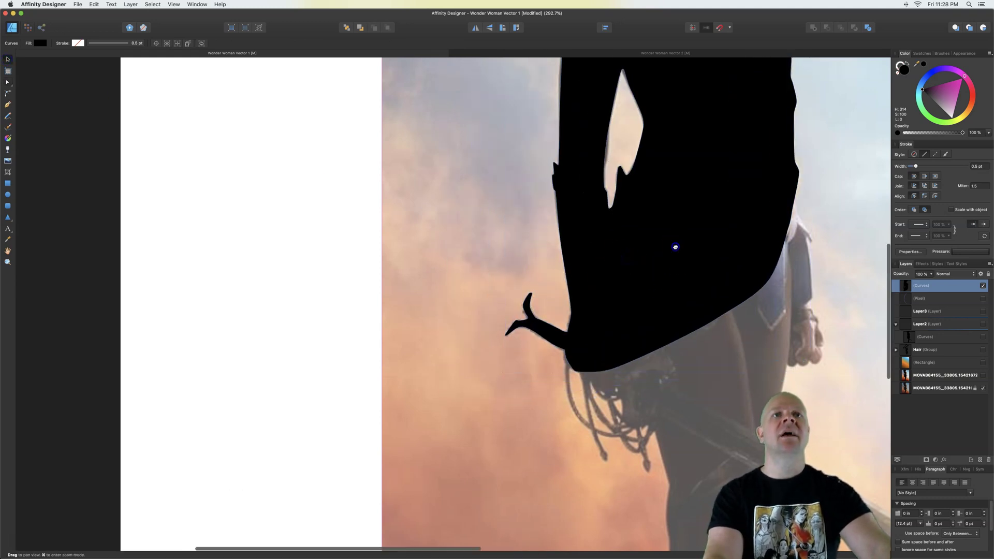
left_click_drag(676, 247, 552, 362)
key("v")
scroll(540, 365, "down", 5)
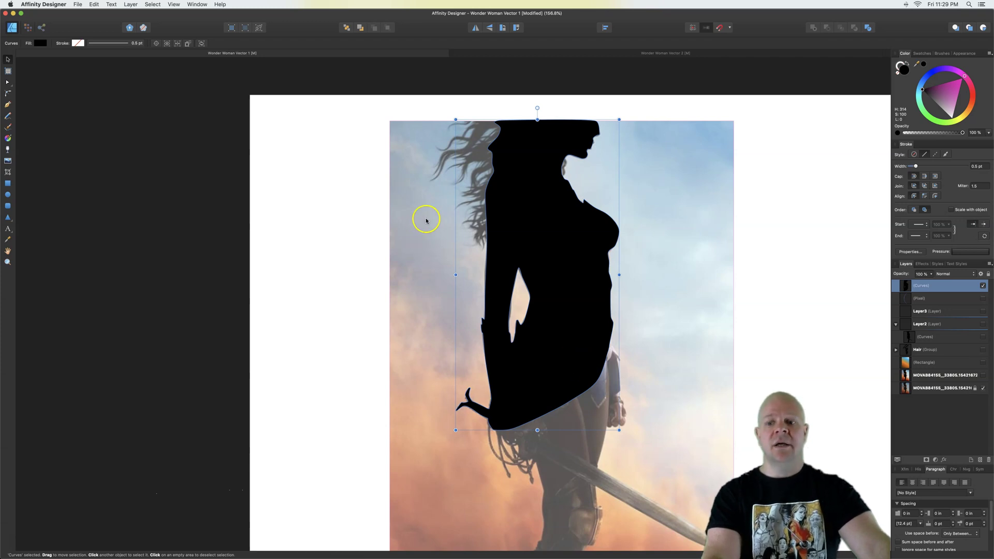
scroll(427, 218, "up", 6)
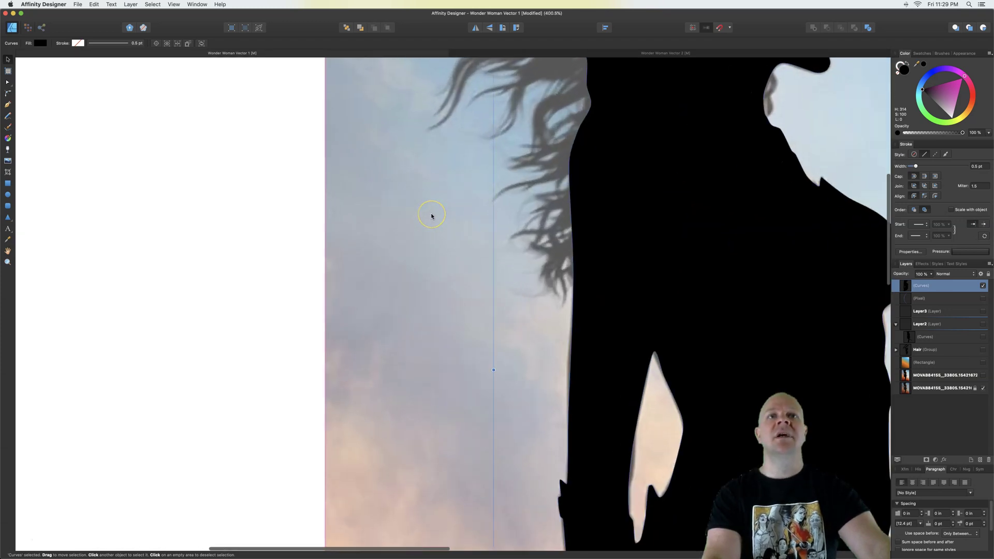
scroll(431, 216, "up", 5)
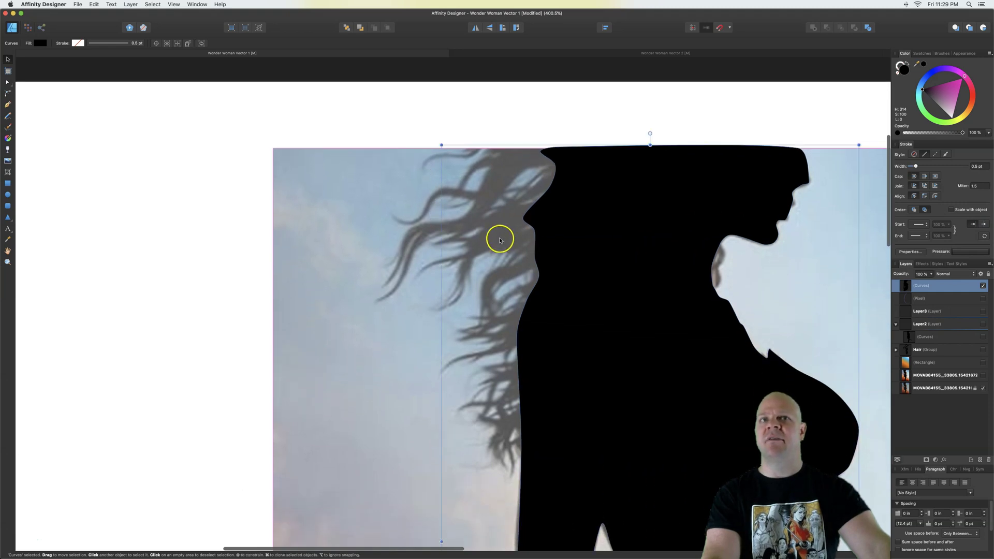
left_click(8, 105)
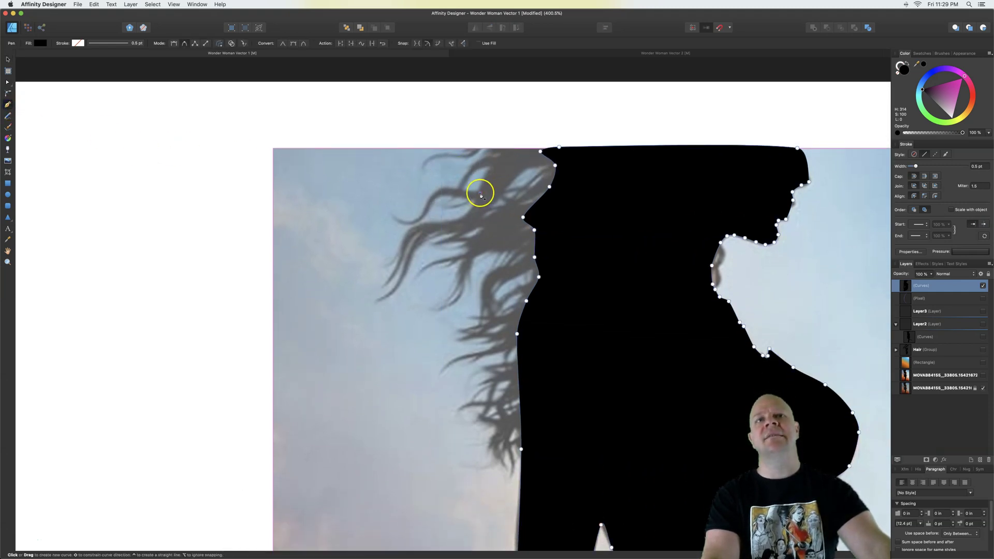
left_click_drag(480, 192, 467, 190)
left_click(422, 217)
left_click_drag(401, 218, 358, 205)
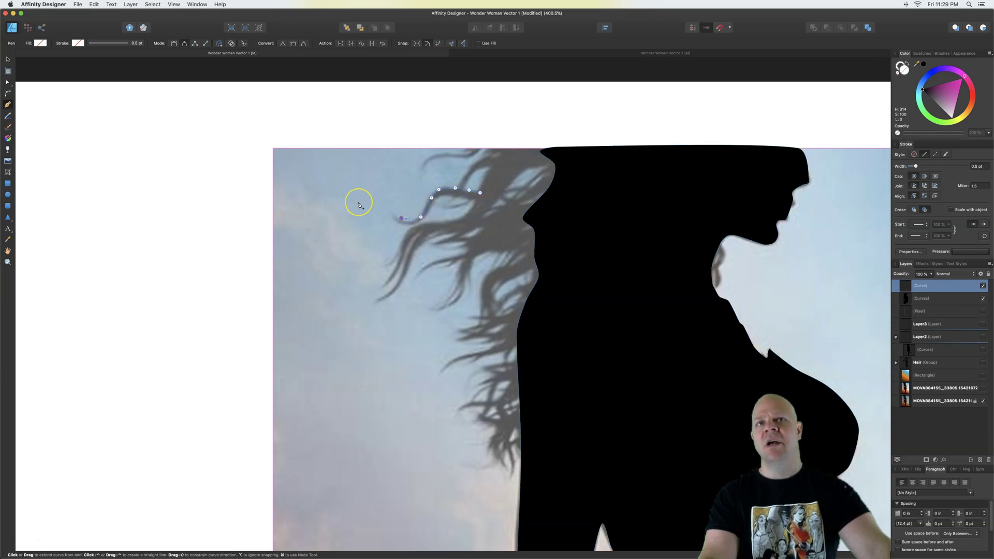
key("super+z")
key("super+z")
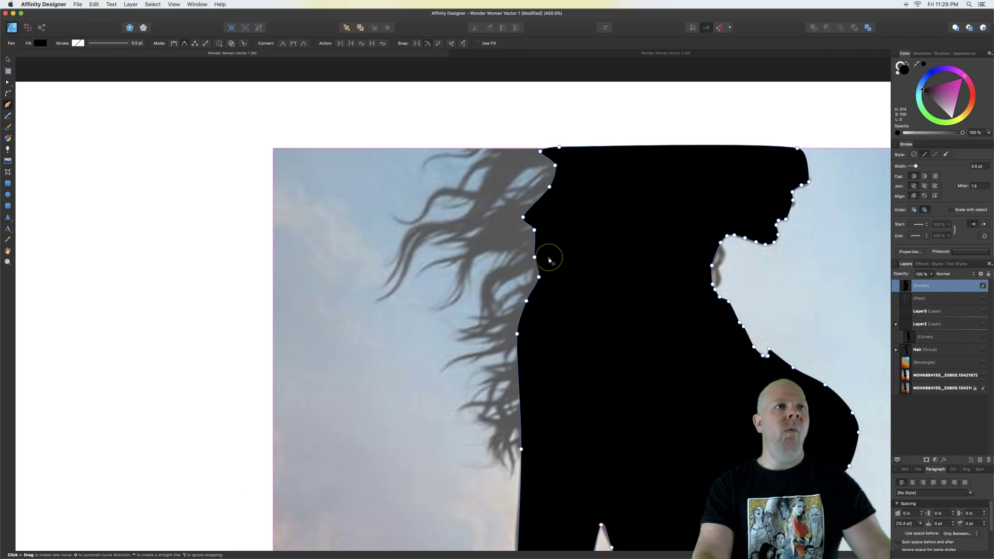
Trace a wavy hair strand behind the neck as an open Pen curve starting inside the silhouette, with a 5.5 pt black stroke.
left_click_drag(526, 266, 503, 273)
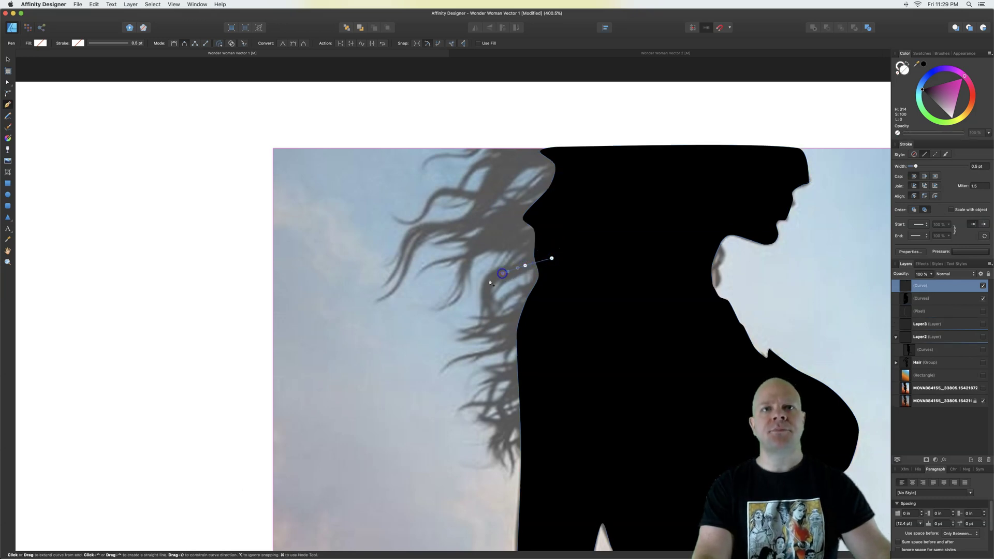
left_click(490, 321)
left_click(481, 330)
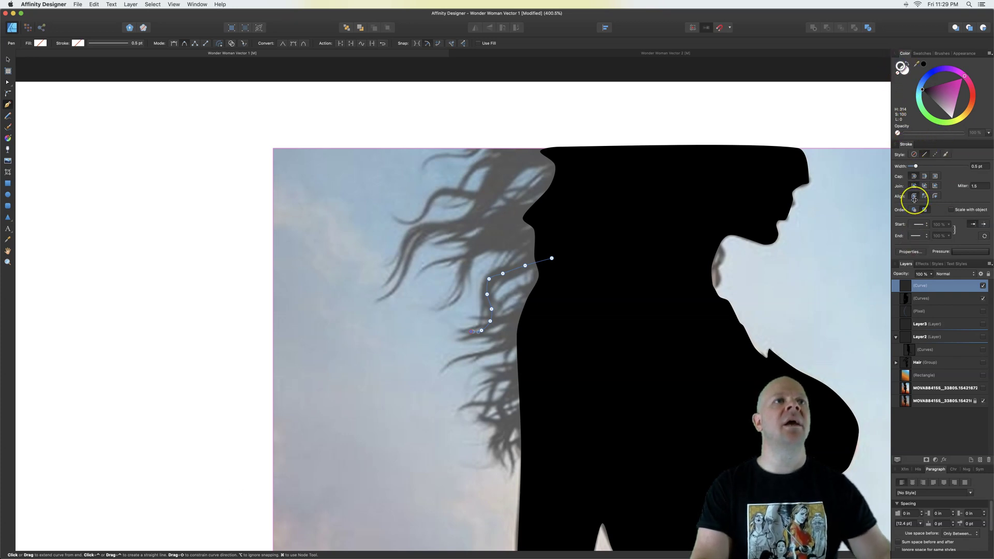
mouse_move(916, 166)
left_mouse_down()
mouse_move(954, 166)
mouse_move(913, 167)
mouse_move(928, 166)
left_mouse_up()
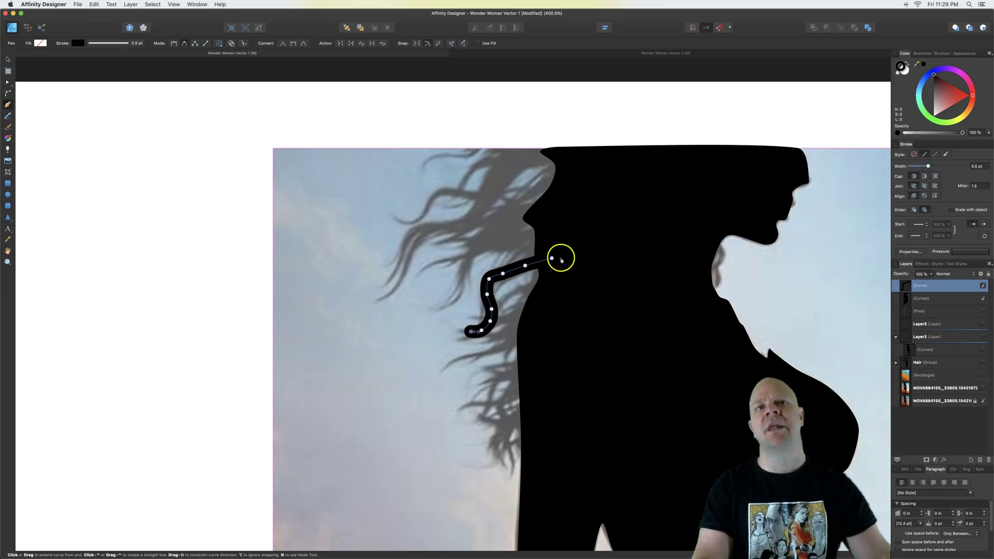
Edit the hair strand's stroke pressure profile, keeping the start at full width and lowering the end for a tapered tip.
left_click(970, 253)
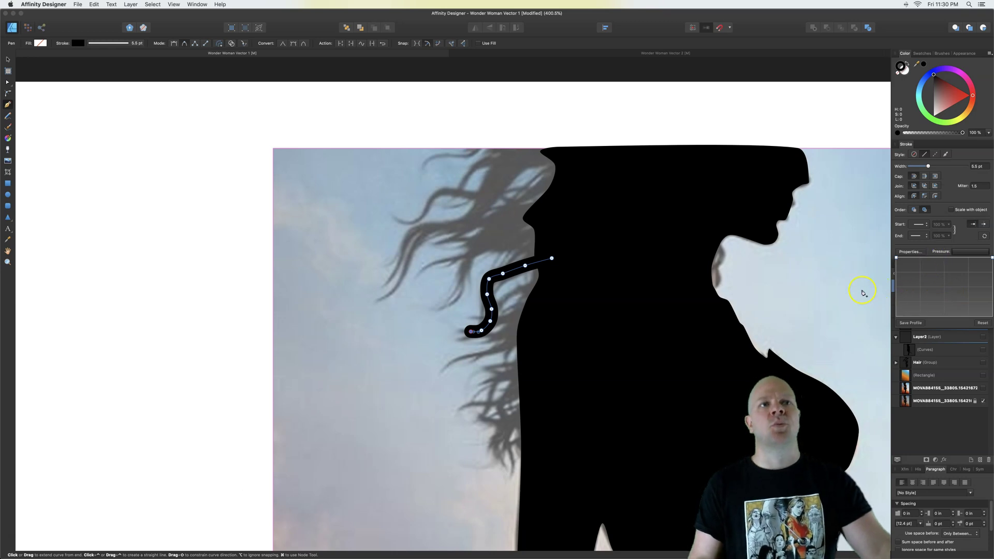
mouse_move(898, 259)
left_mouse_down()
mouse_move(898, 311)
mouse_move(898, 260)
left_mouse_up()
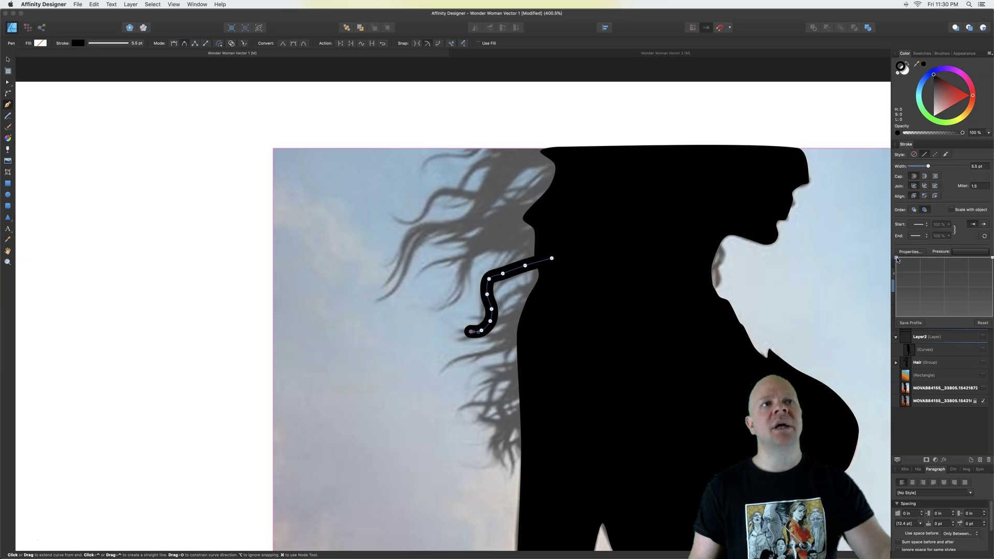
left_click_drag(898, 258, 897, 271)
left_click(990, 273)
left_click_drag(988, 271, 992, 258)
left_click(900, 271)
left_click_drag(898, 270, 899, 277)
left_click(903, 260)
mouse_move(902, 258)
left_mouse_down()
mouse_move(919, 284)
mouse_move(905, 296)
mouse_move(919, 285)
mouse_move(900, 261)
left_mouse_up()
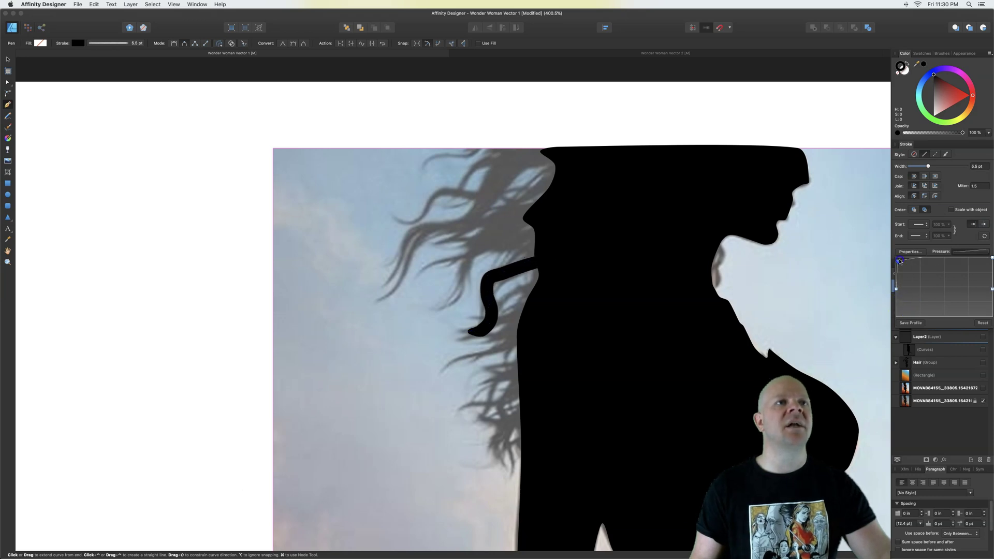
left_click(988, 259)
left_click_drag(990, 259, 991, 308)
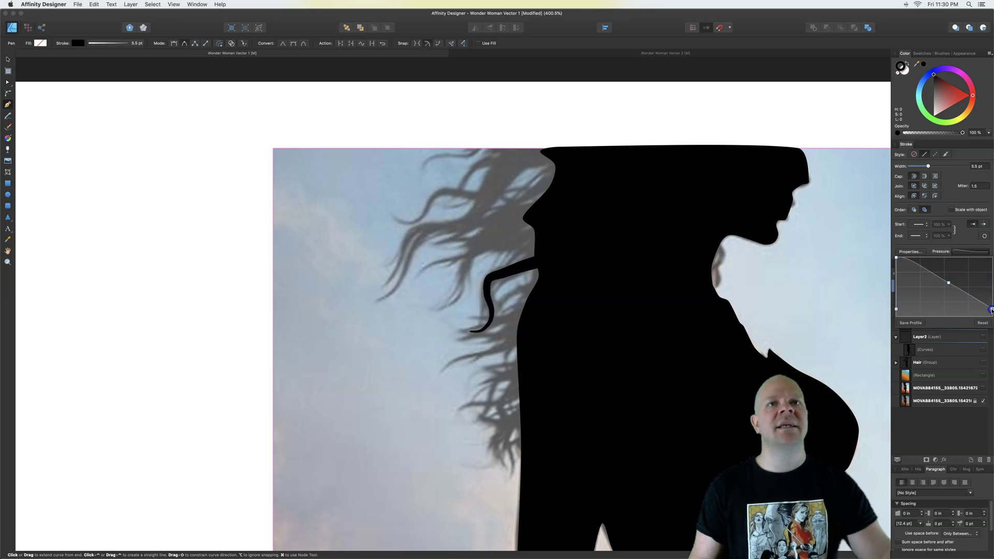
Refine the strand's pressure profile to fall from full width through a raised midpoint to zero, and deselect the strand.
left_click_drag(949, 283, 900, 260)
left_click(907, 268)
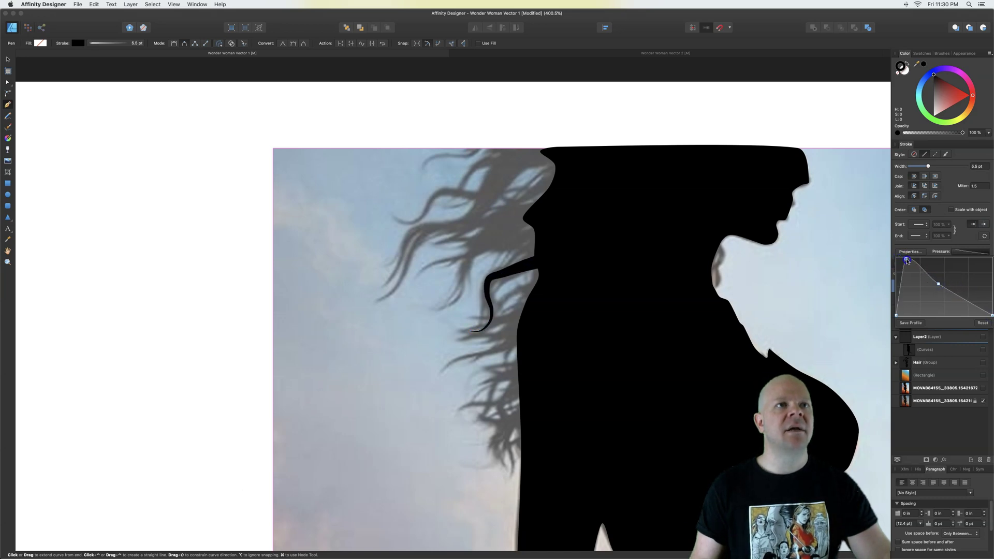
mouse_move(898, 314)
left_mouse_down()
mouse_move(895, 282)
mouse_move(898, 315)
left_mouse_up()
left_click(902, 259)
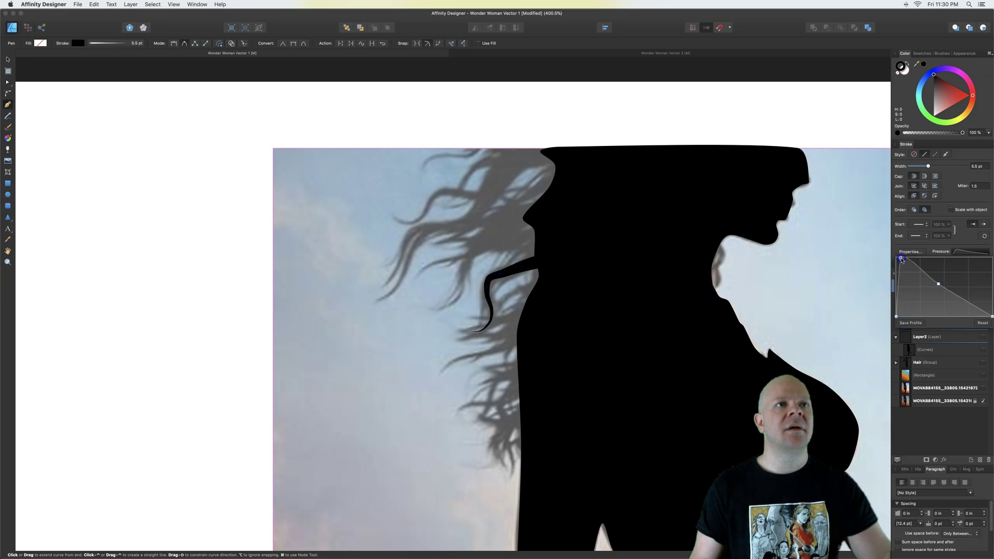
left_click_drag(937, 284, 943, 275)
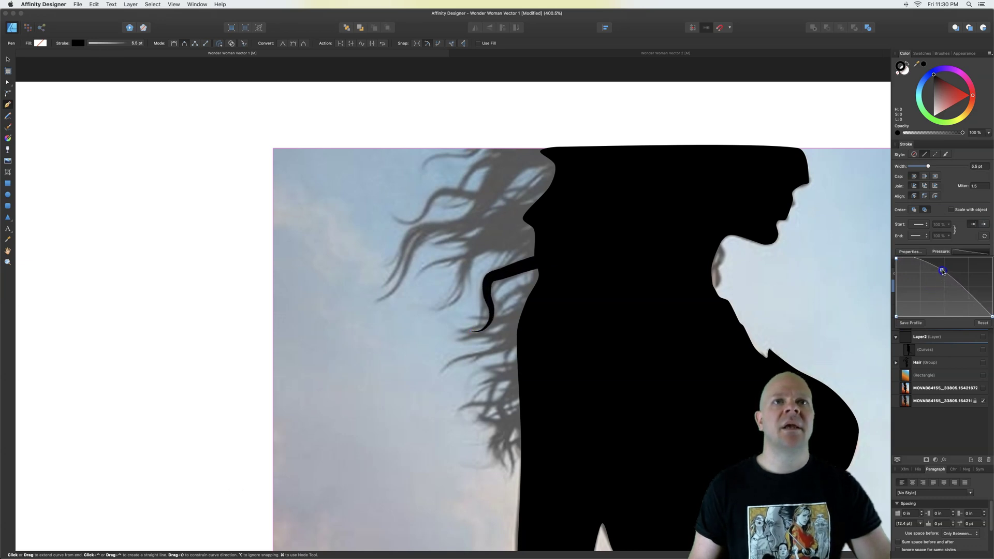
left_click_drag(552, 258, 539, 256)
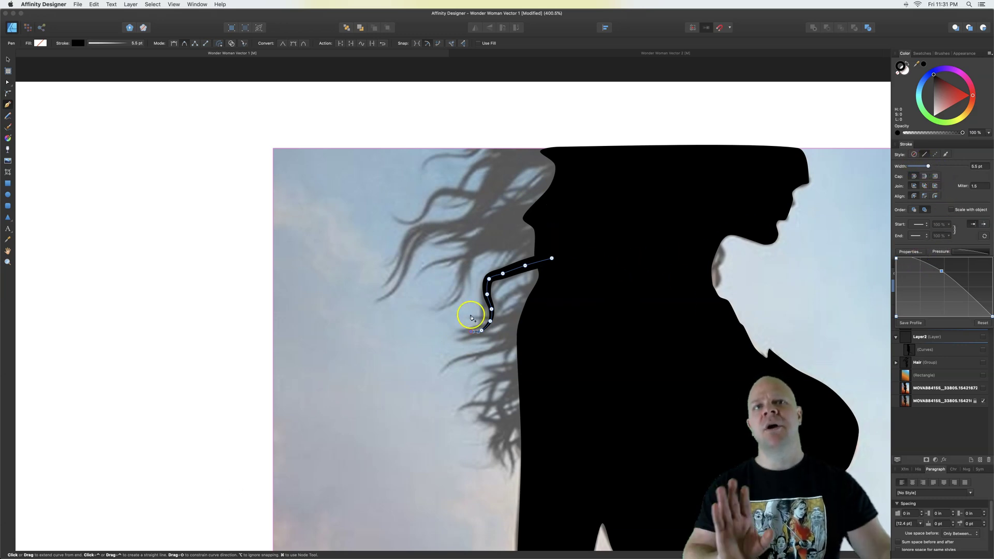
key("super")
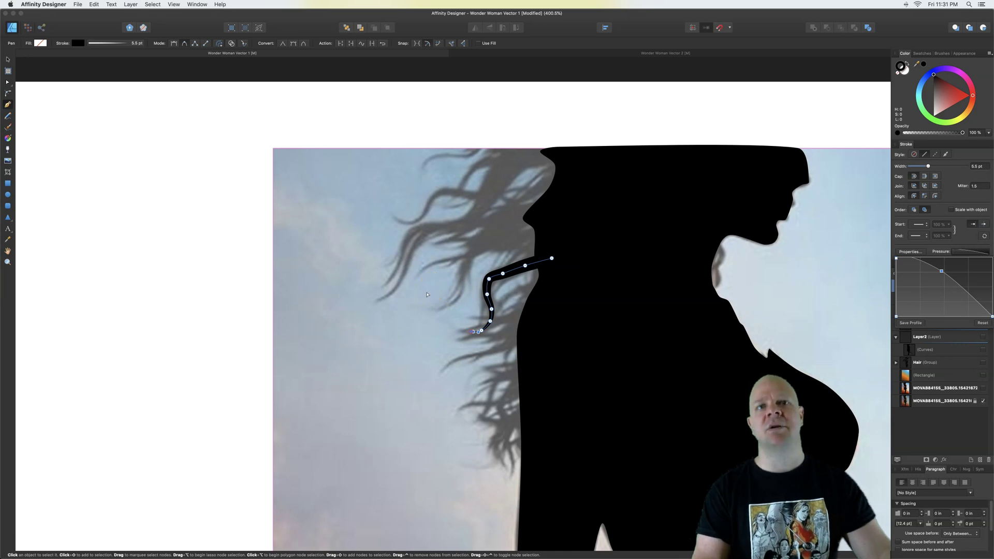
left_click(426, 295, "super")
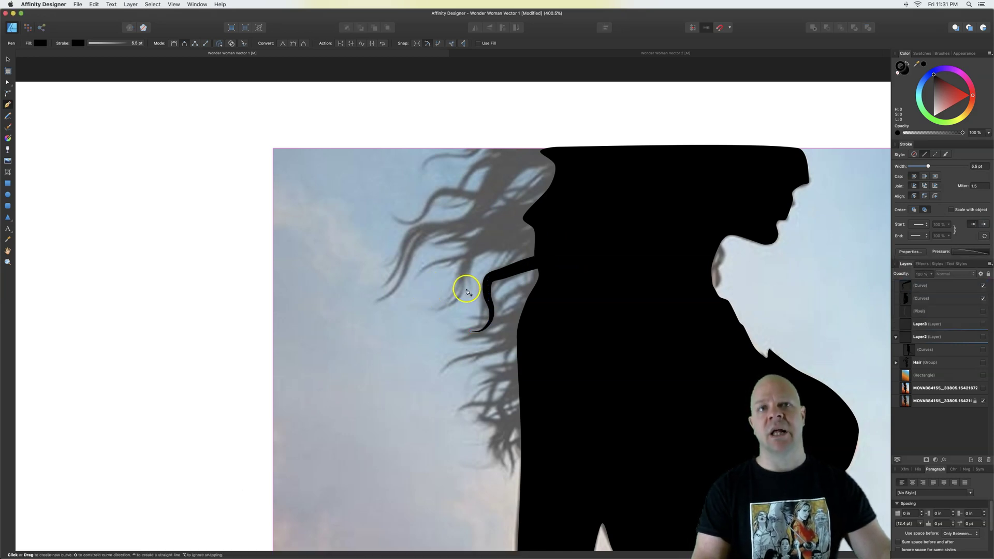
Trace the long upper hair strand with the Pen tool, from inside the top of the silhouette to its hanging outer tip.
left_click(557, 157)
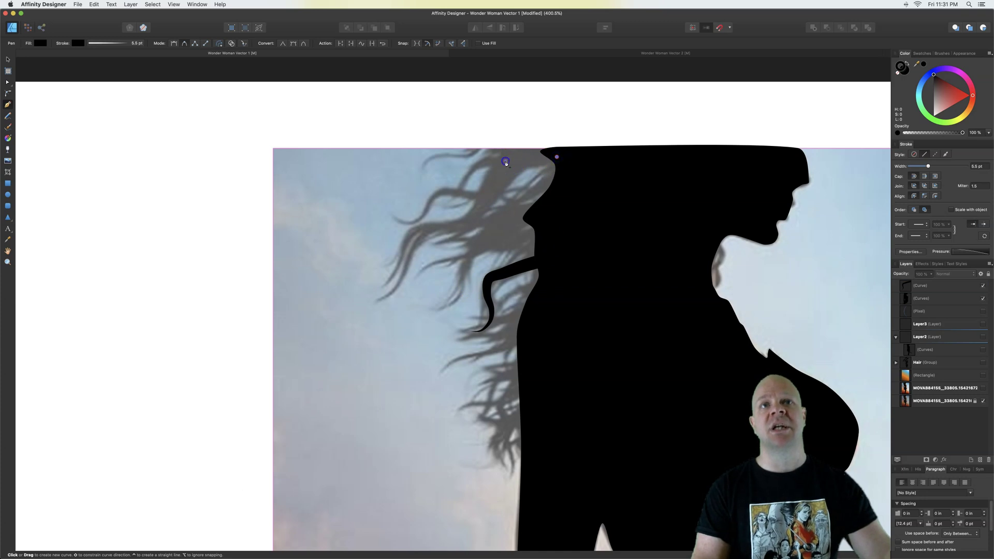
left_click(505, 161)
left_click(495, 187)
left_click(467, 216)
left_click(440, 226)
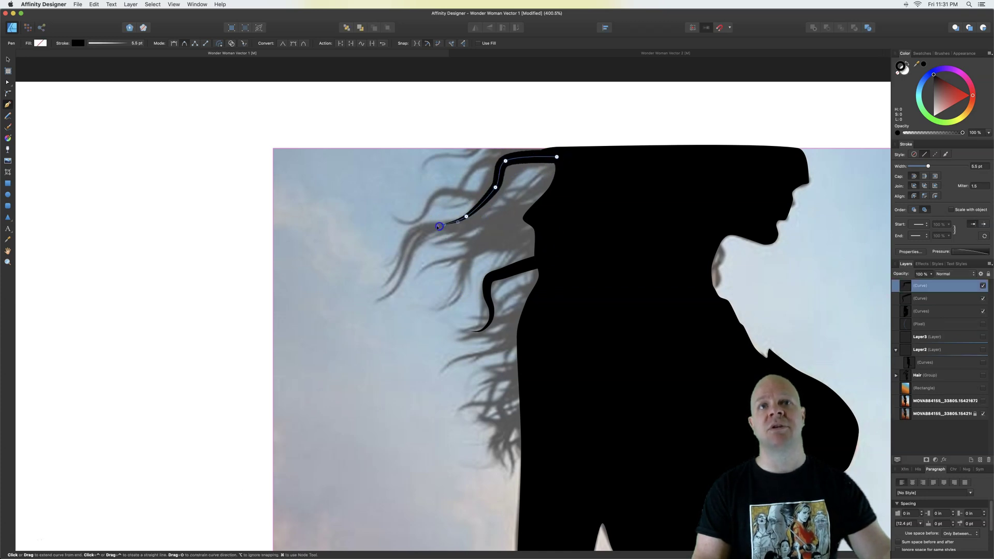
left_click(408, 236)
left_click(403, 250)
left_click_drag(393, 272, 386, 285)
left_click(386, 283)
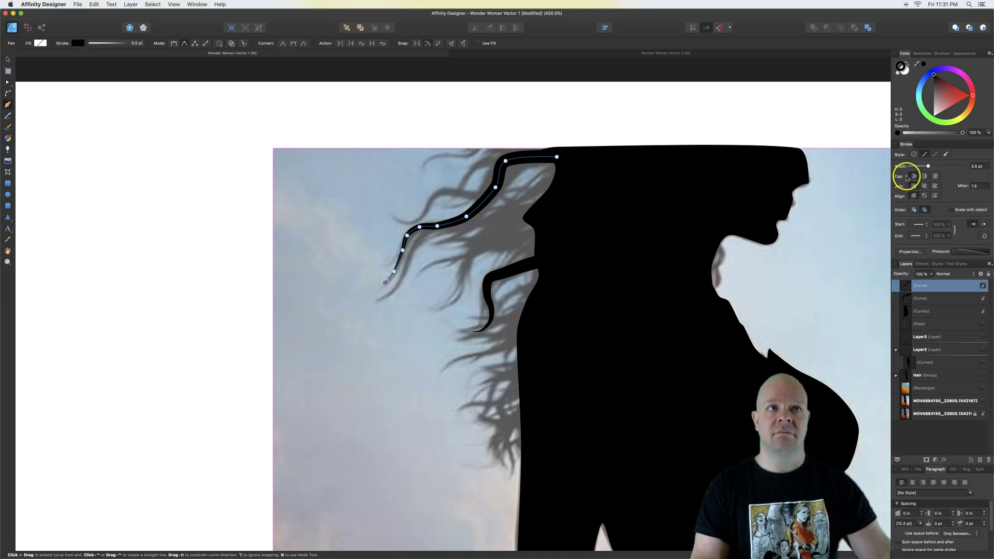
Set the upper hair strand's stroke width to 6.5 pt, smooth the bend near its root, and deselect it.
left_click_drag(929, 166, 931, 167)
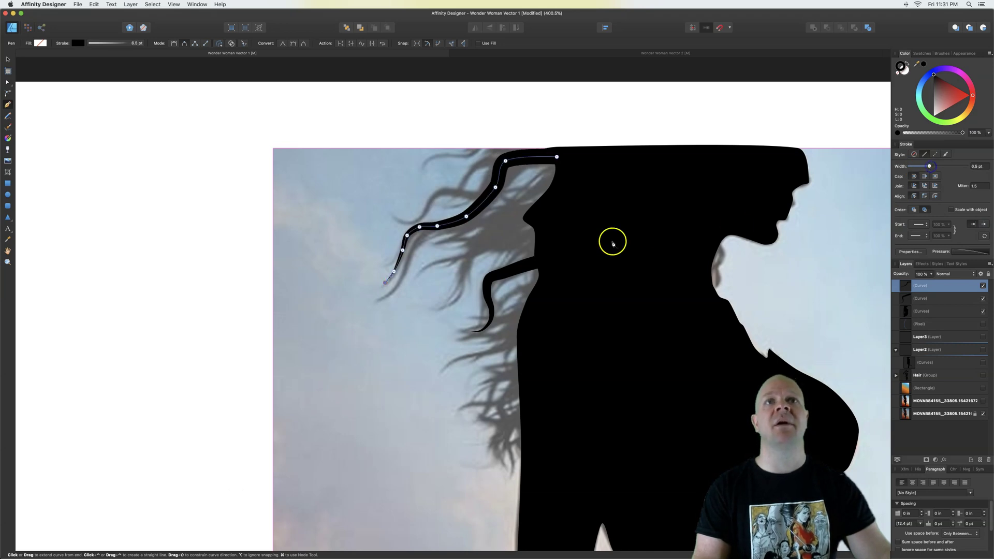
left_click_drag(504, 161, 520, 160)
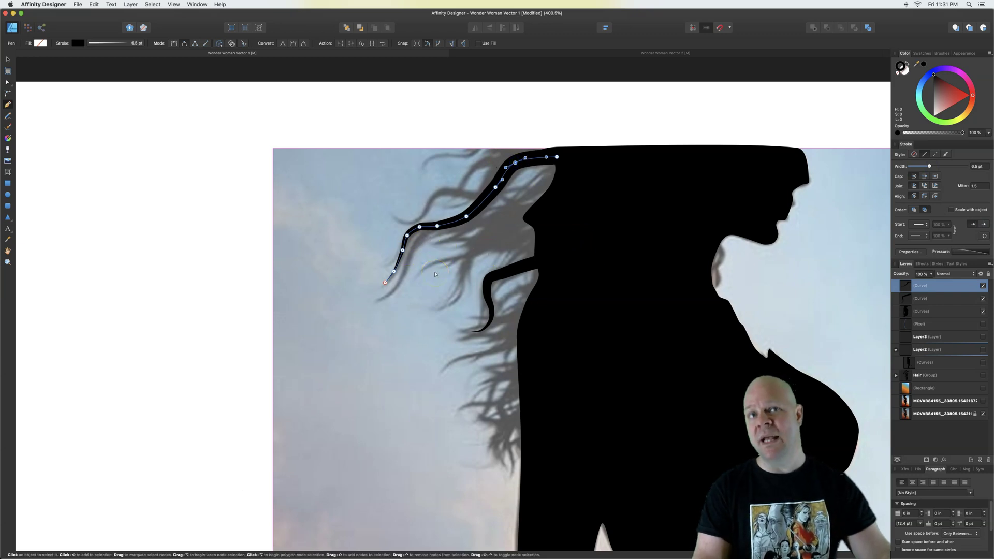
key("Escape")
Trace a second tip branching off the upper hair strand along the lower lock, and set its stroke width to 4 pt.
left_click(435, 227)
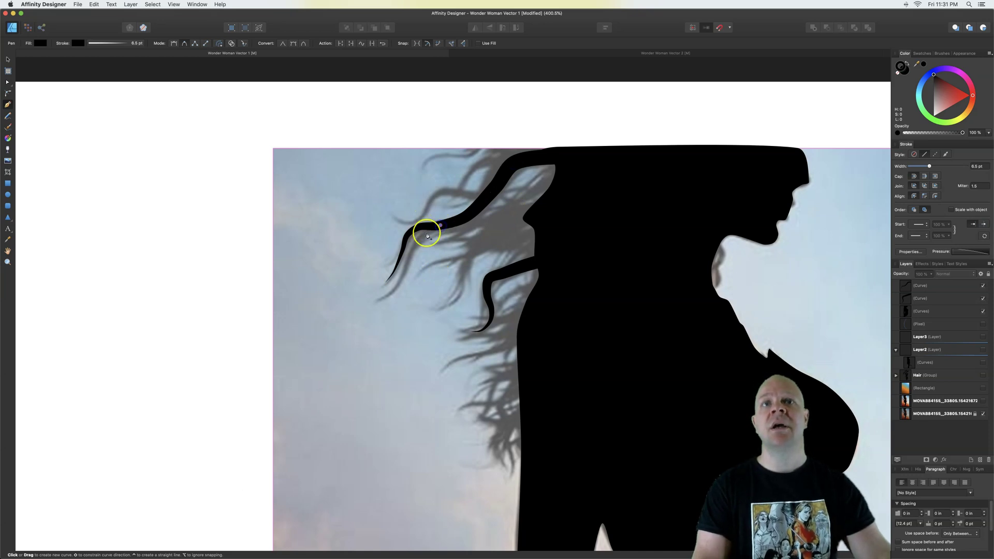
left_click(427, 236)
left_click(413, 250)
left_click(408, 267)
left_click(396, 289)
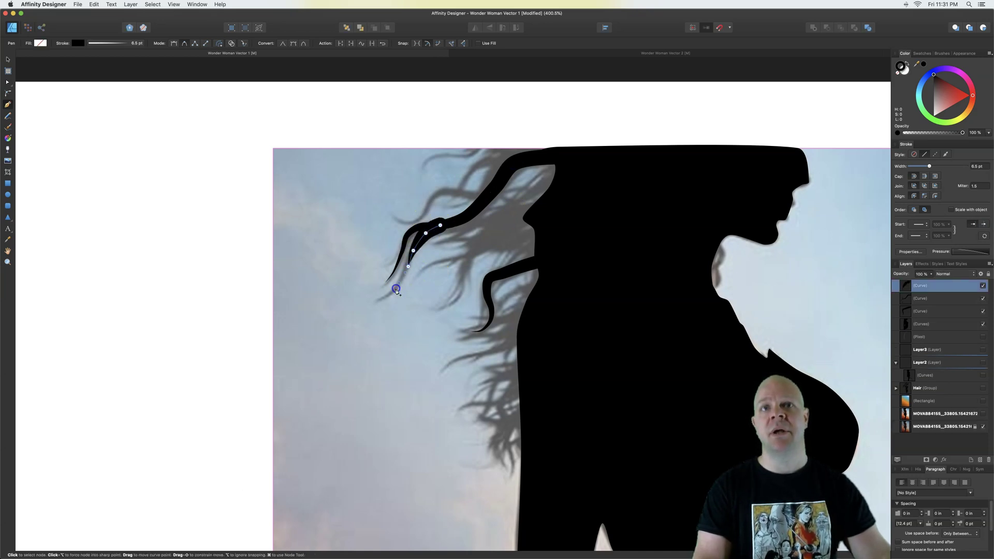
left_click(376, 298)
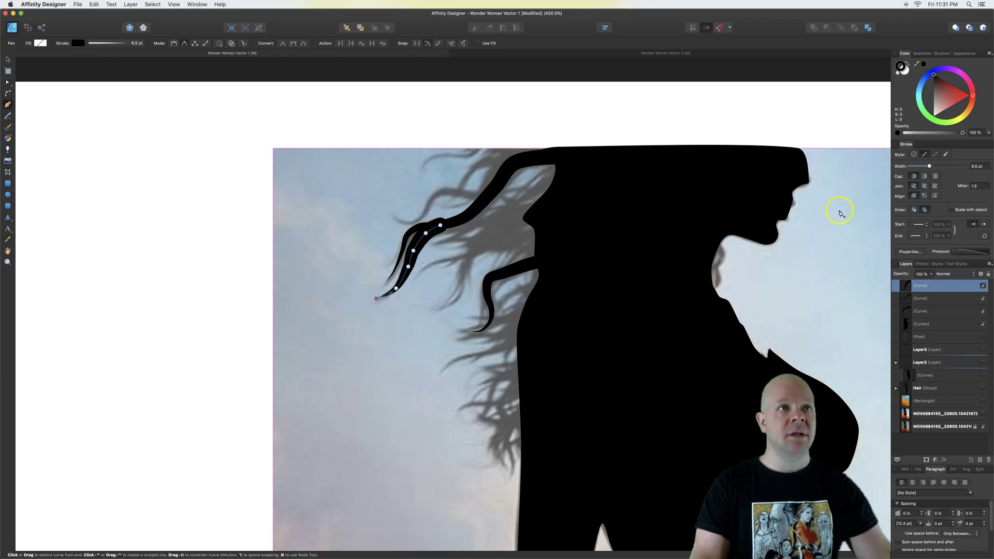
left_click_drag(930, 166, 927, 166)
Undo the stray segment extending the branching hair strand and deselect the curve with the Node tool.
left_click(495, 301)
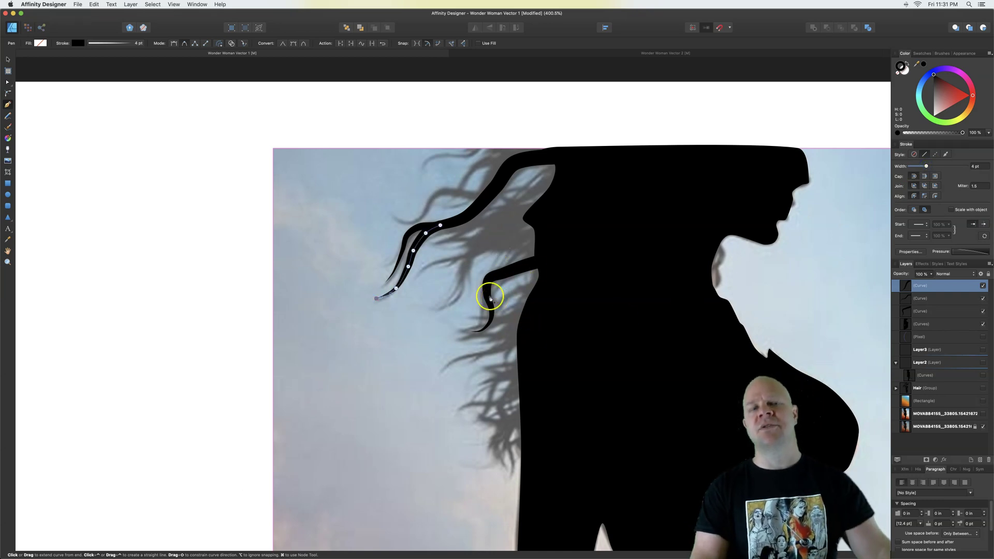
left_click(459, 260)
key("super+z")
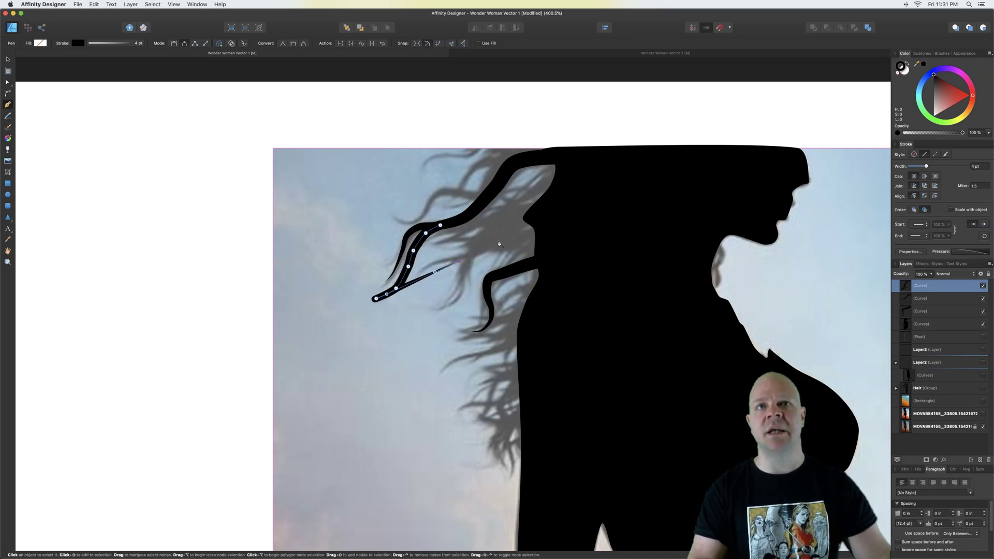
left_click(60, 76)
left_click(8, 82)
left_click(146, 180)
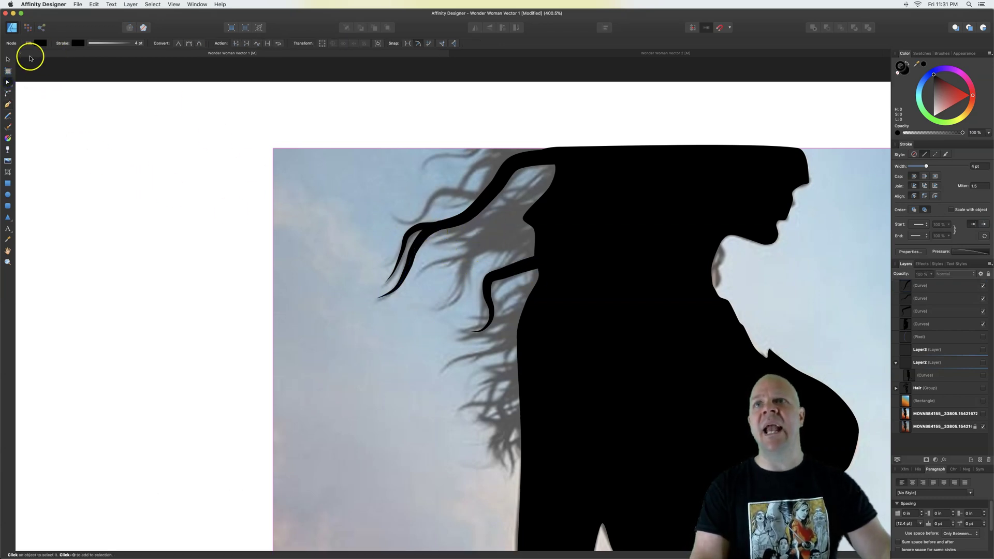
Try to merge the lower hair strand directly into the body silhouette with the Add operation, and undo the merge.
left_click(8, 59)
left_click(521, 274)
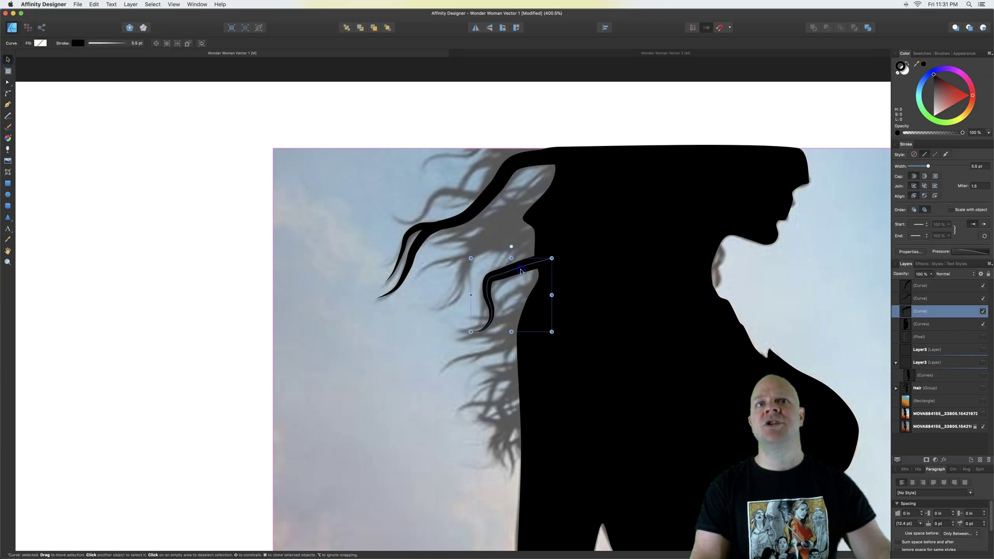
left_click(591, 260, "shift")
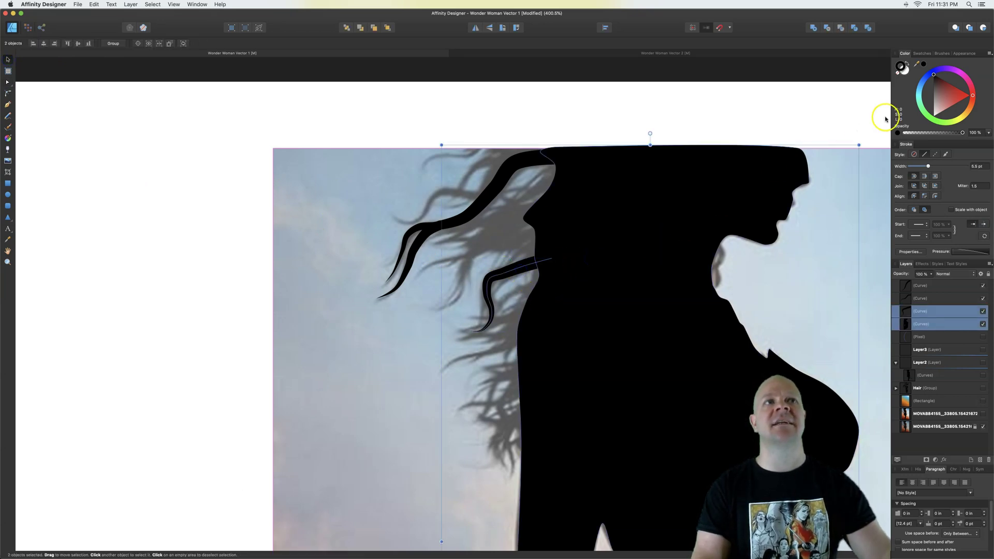
left_click(814, 30)
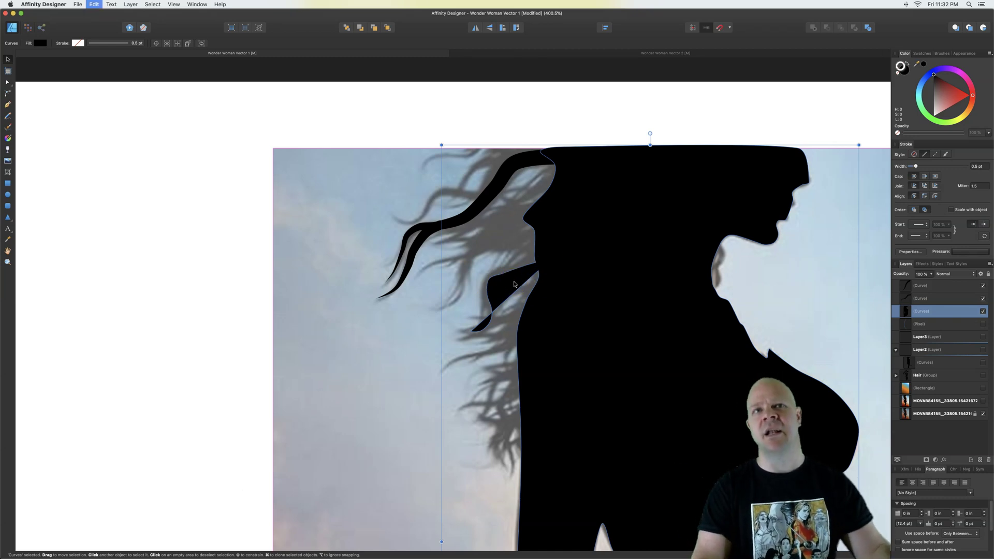
key("super+z")
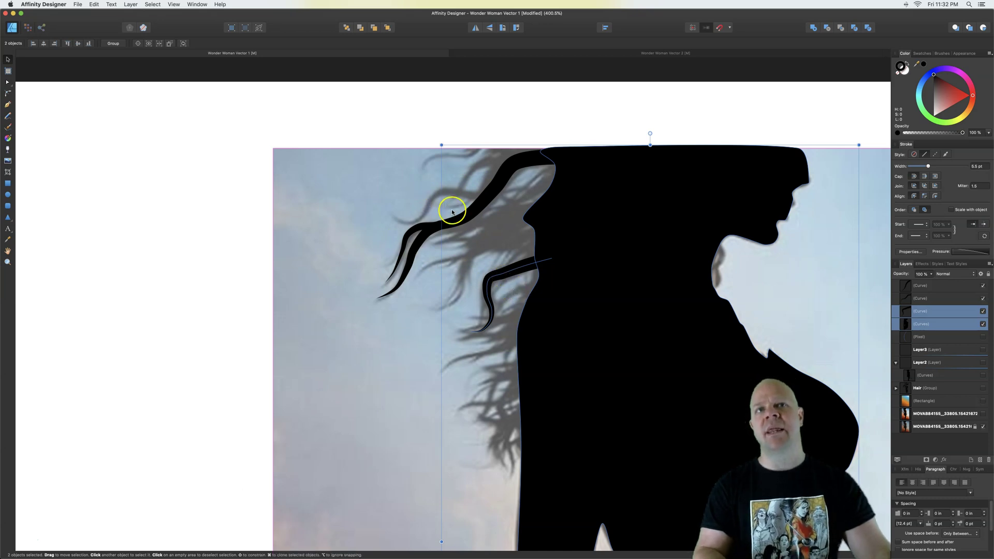
Add the two upper hair strands to the selection and delete all three strands together with the body silhouette.
left_click(479, 209, "shift")
left_click(419, 253, "shift")
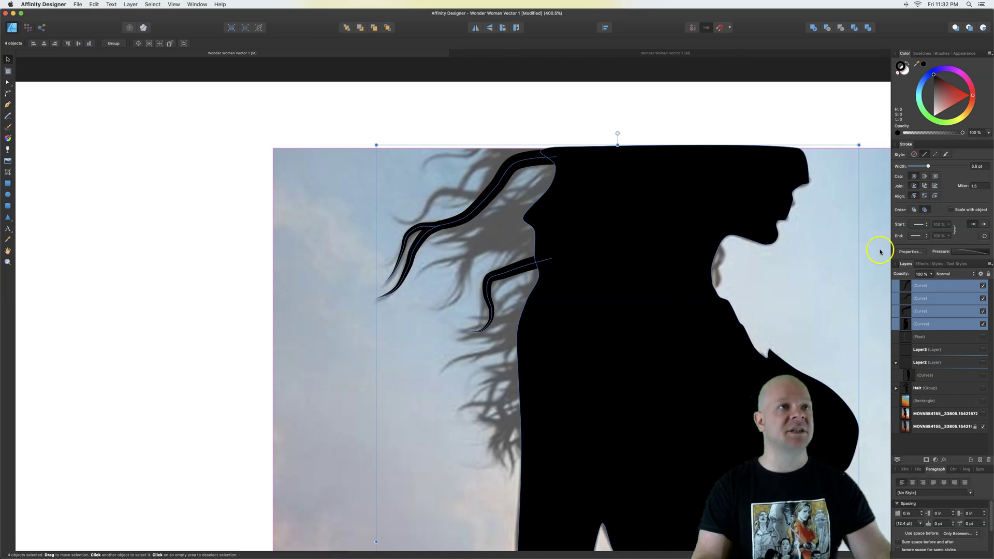
key("Delete")
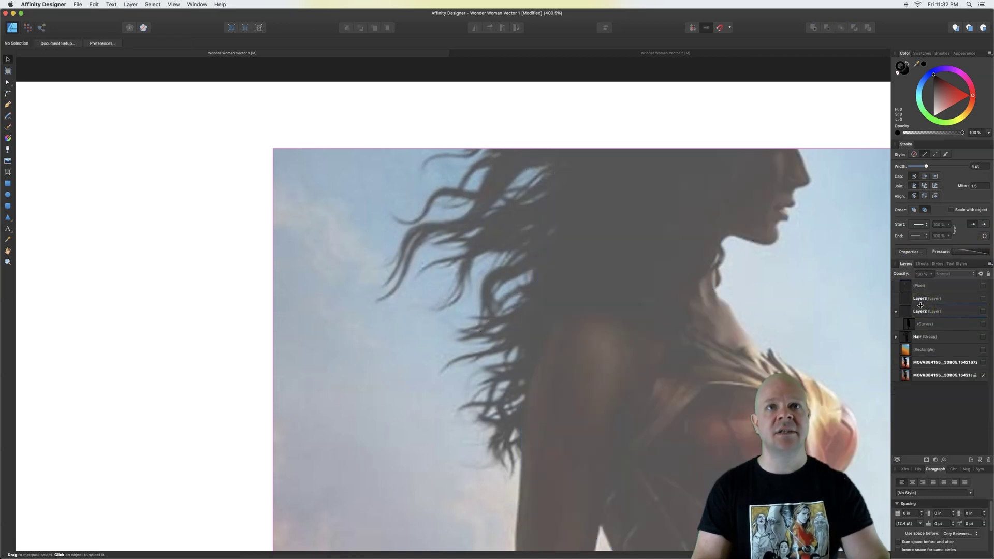
Make the Hair group and Layer2 with its detailed body silhouette visible over the poster image.
left_click(944, 325)
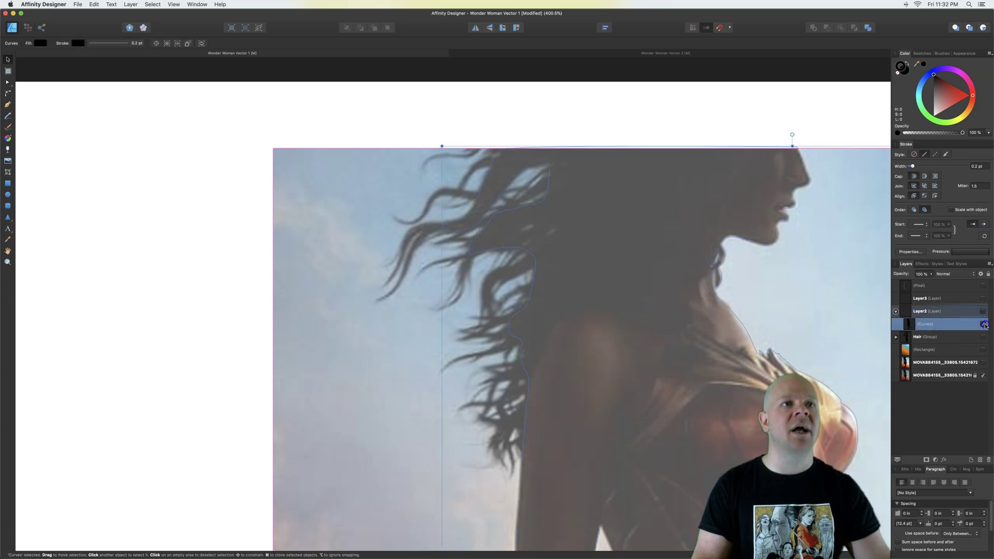
left_click(983, 338)
left_click(941, 339)
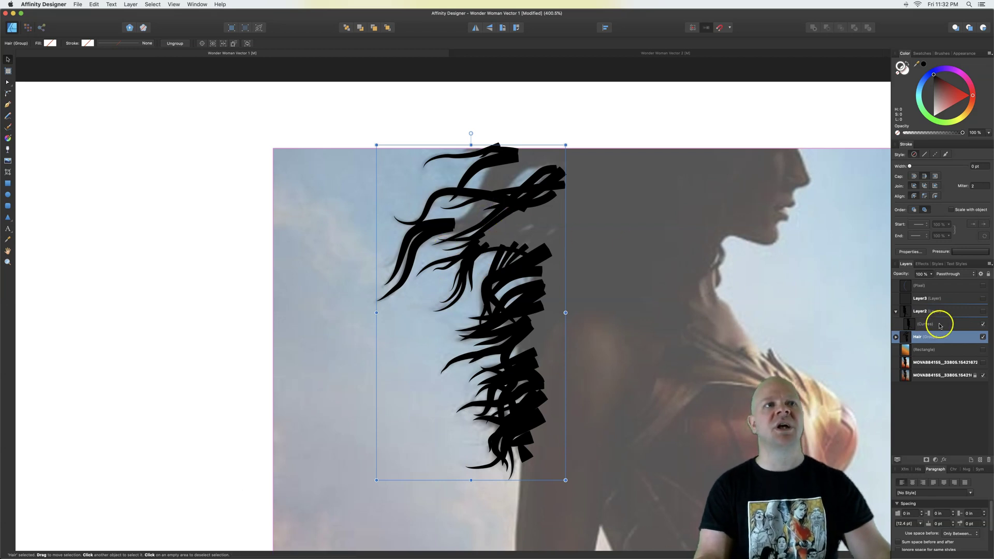
left_click(983, 311)
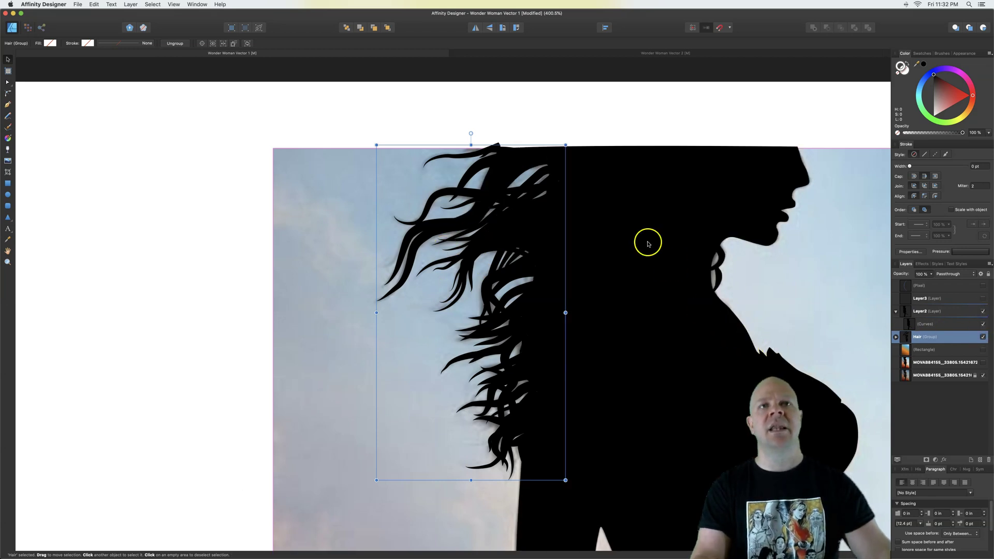
Convert all the curves inside the Hair group to filled outlines with Expand Stroke, and display their nodes with the Node tool.
left_click(896, 338)
scroll(941, 356, "down", 4)
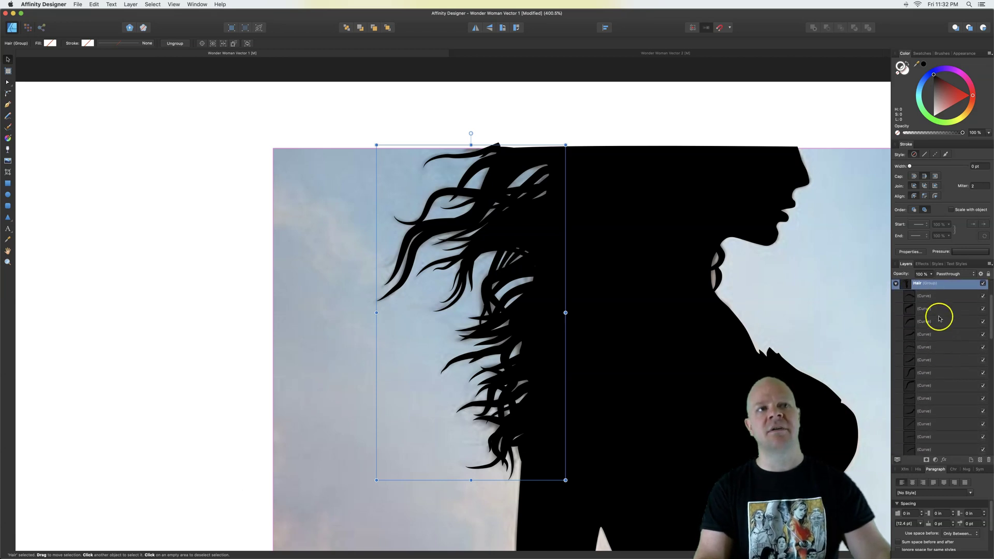
left_click(939, 296)
left_click(932, 398)
scroll(919, 373, "up", 2)
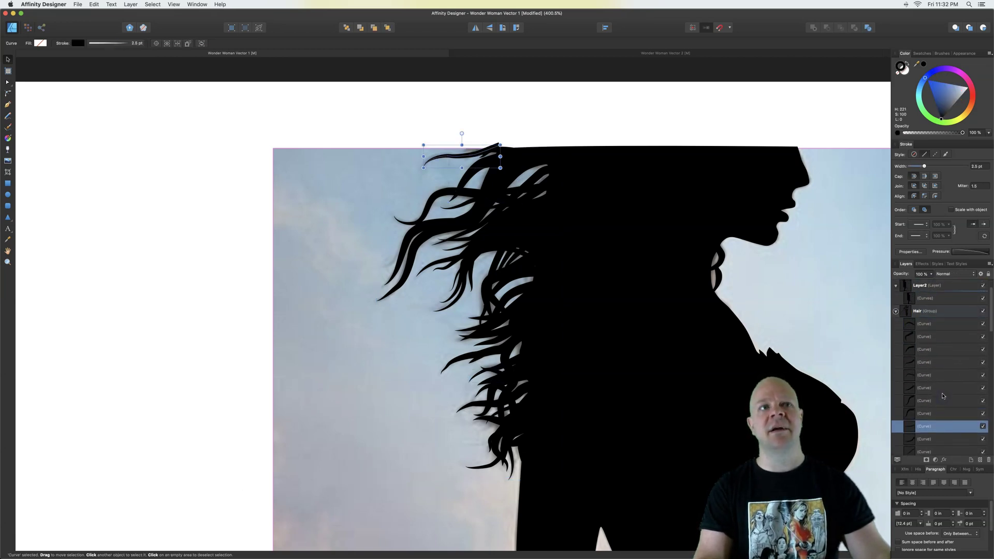
left_click(914, 352)
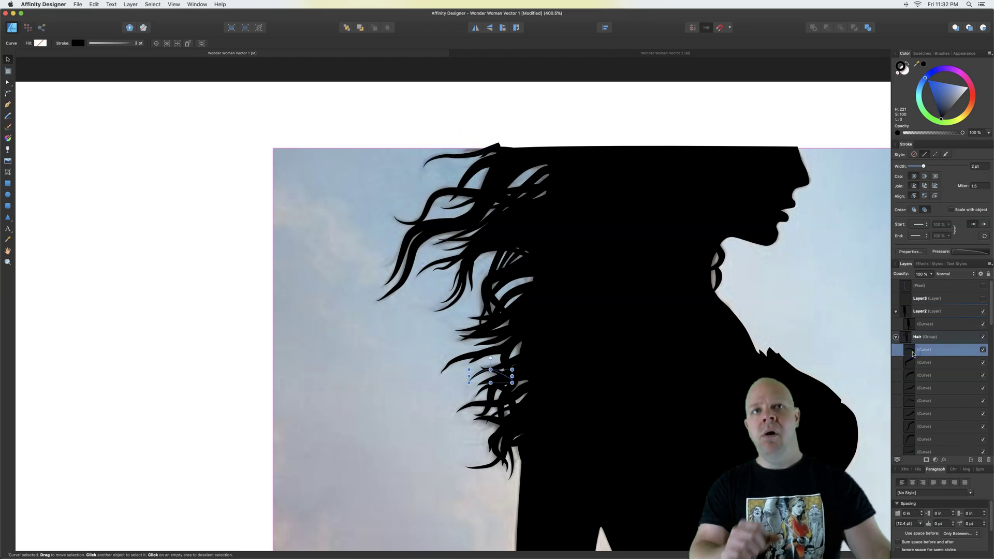
scroll(944, 370, "down", 5)
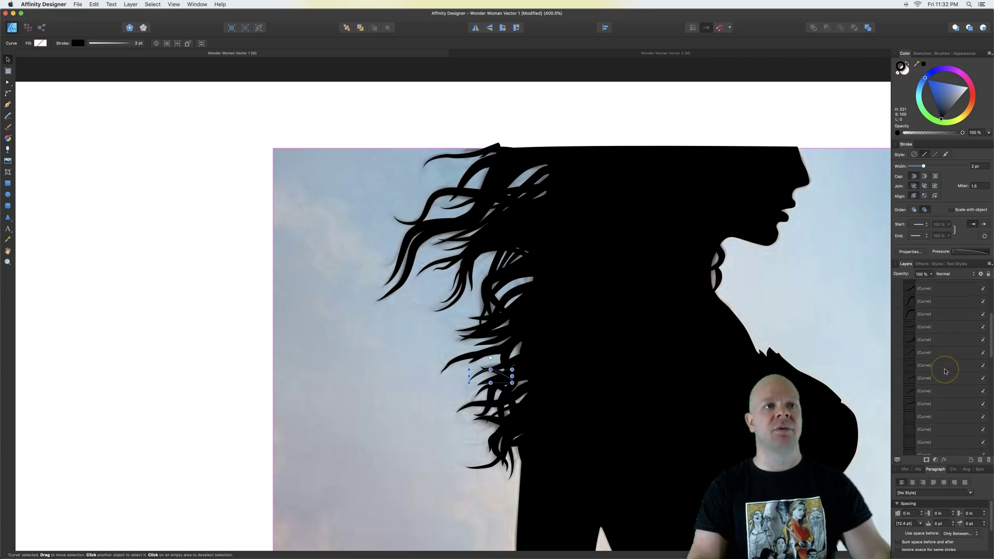
scroll(942, 388, "down", 5)
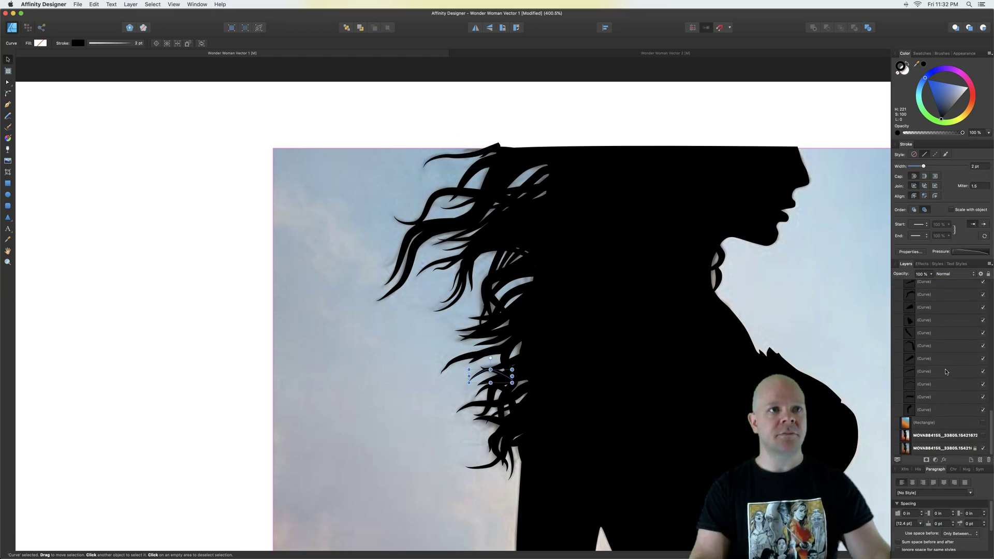
left_click(938, 411, "shift")
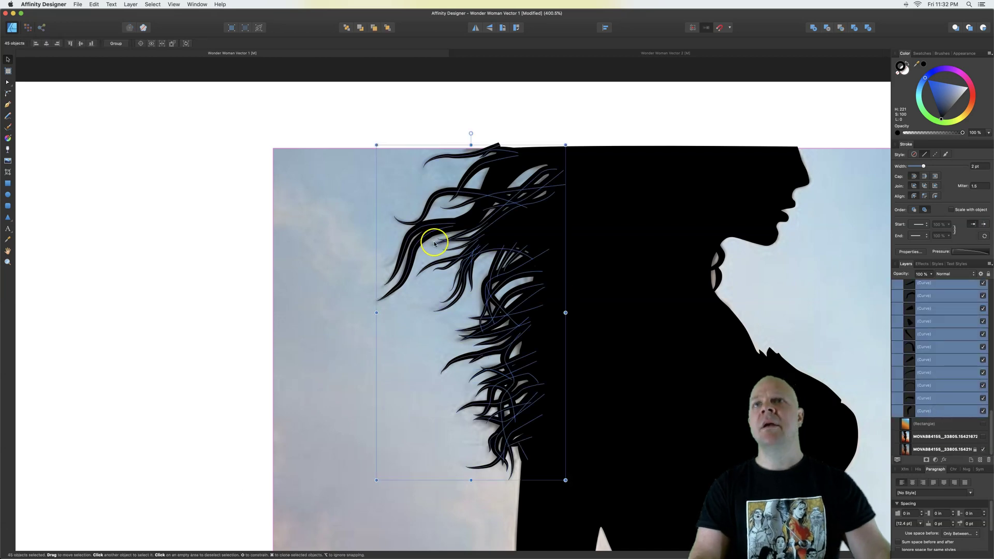
left_click(93, 4)
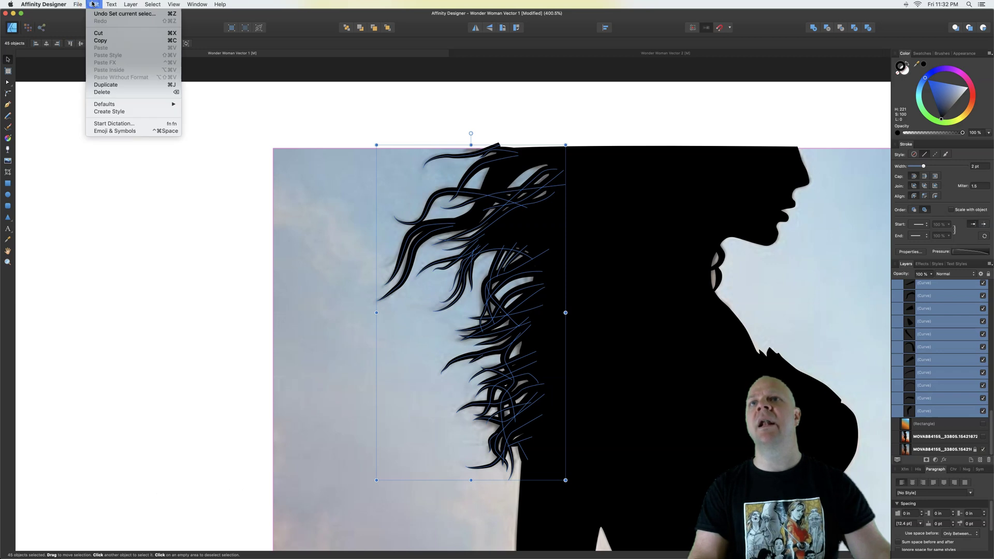
left_click(136, 5)
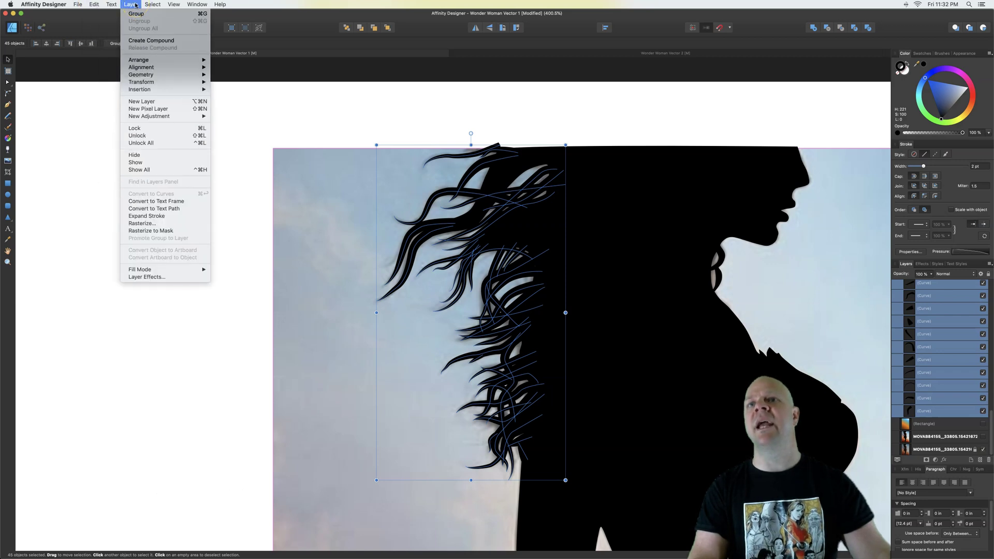
left_click(166, 217)
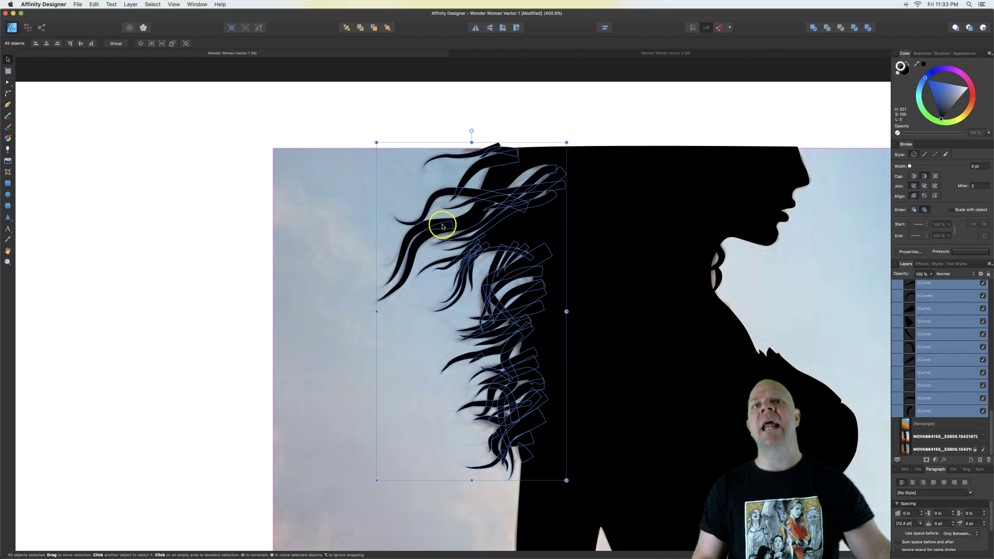
left_click(8, 83)
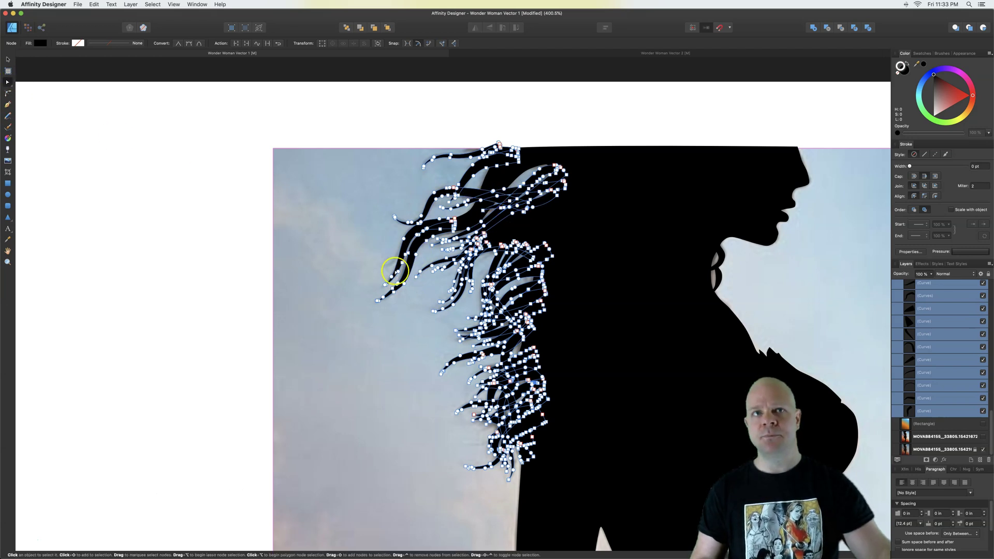
Add the Layer2 silhouette to the selected expanded hair strands and merge everything into one shape with the Add operation.
scroll(927, 351, "up", 10)
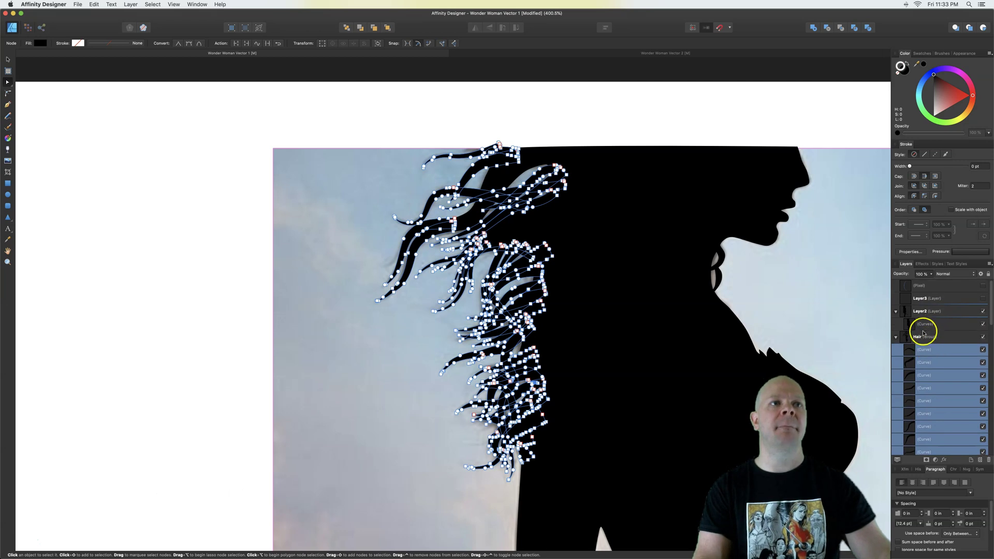
left_click(896, 337)
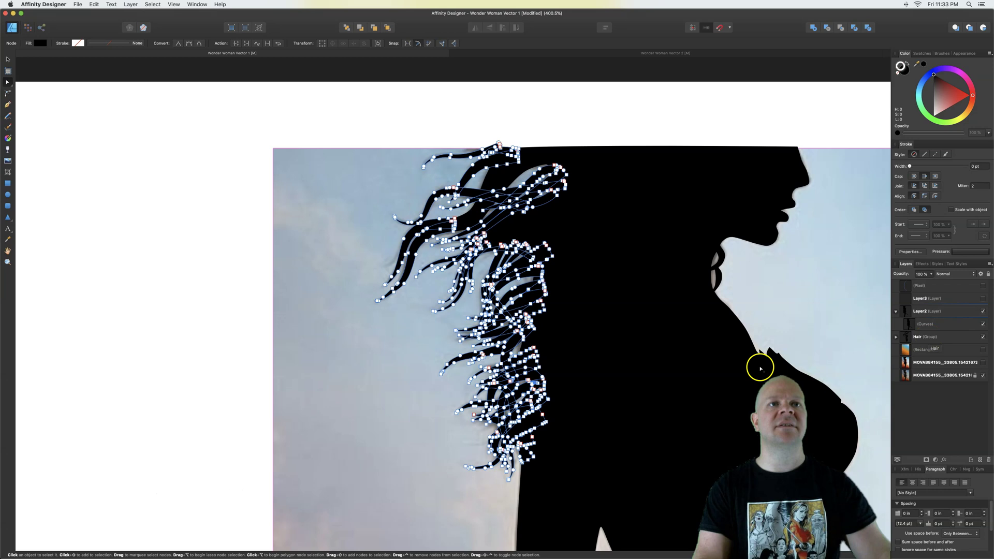
left_click(7, 59)
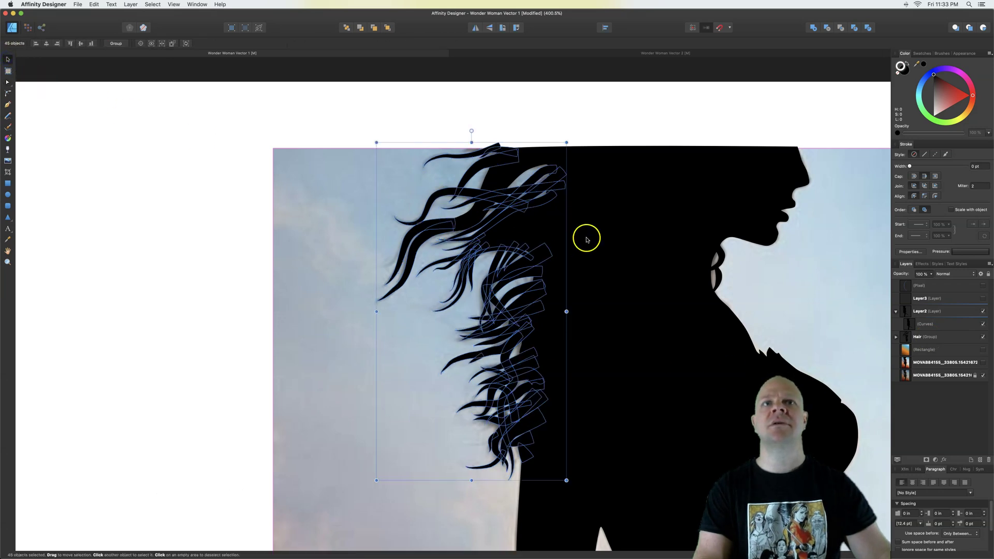
left_click(652, 299, "shift")
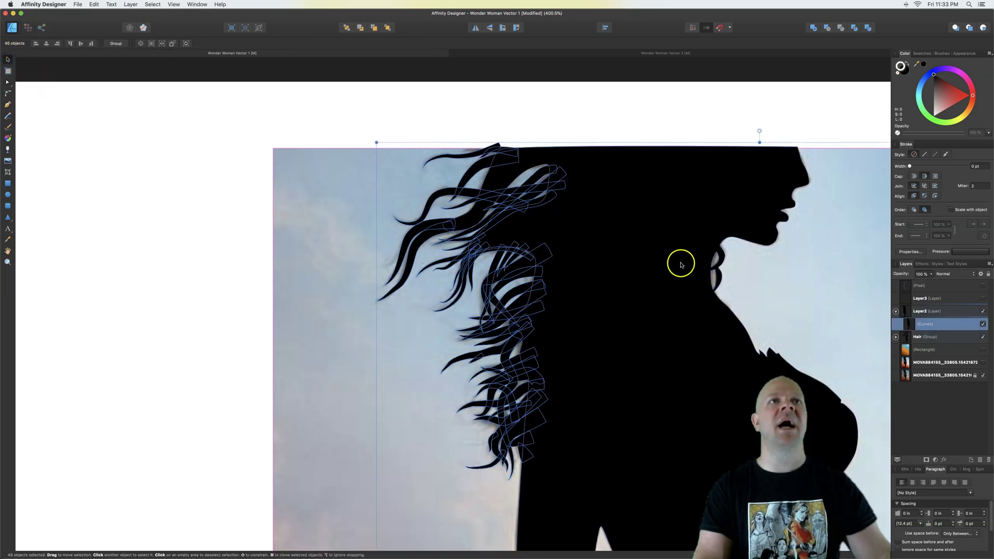
left_click(814, 29)
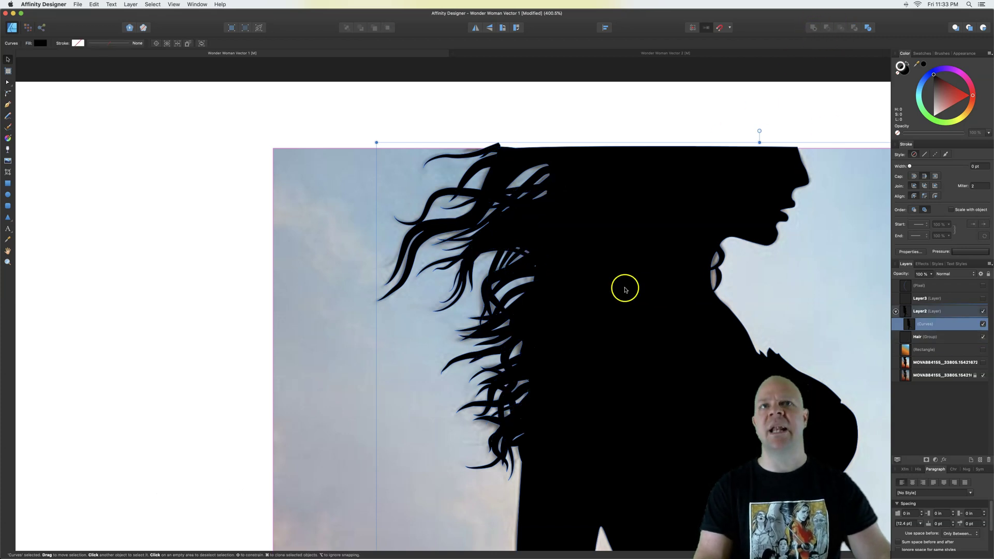
Deselect the merged silhouette and hide the locked poster image at the bottom of the layer stack.
scroll(619, 293, "down", 1)
scroll(619, 293, "down", 5)
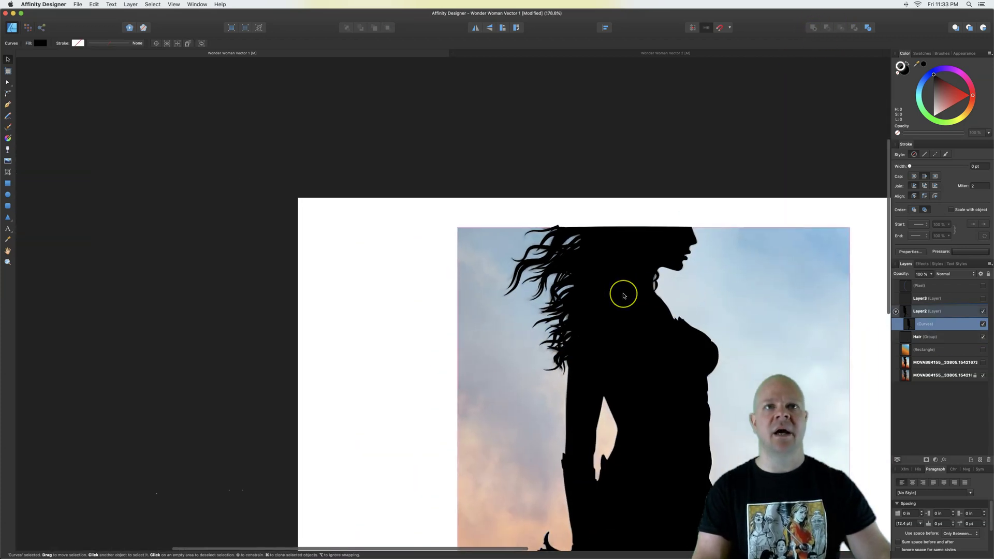
scroll(625, 291, "down", 4)
scroll(624, 296, "right", 2)
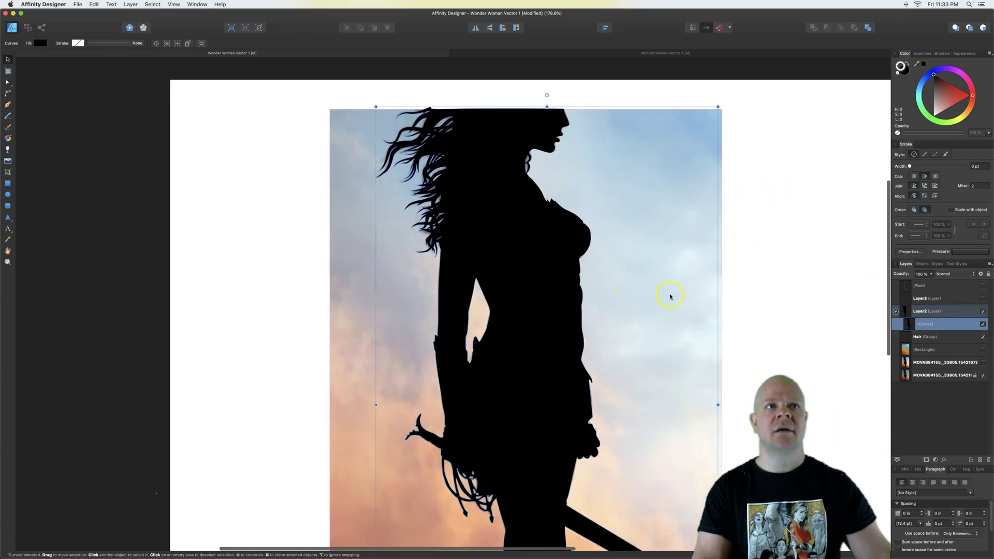
left_click(785, 300)
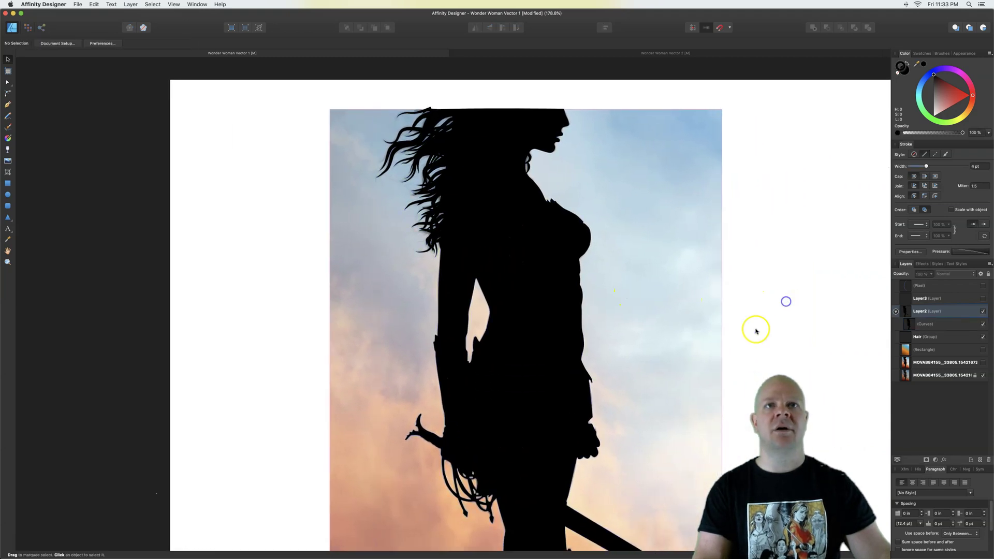
left_click(984, 377)
Reposition the merged silhouette so the whole figure sits inside the page, close to its upper edge.
left_click(510, 304)
left_click_drag(511, 304, 526, 291)
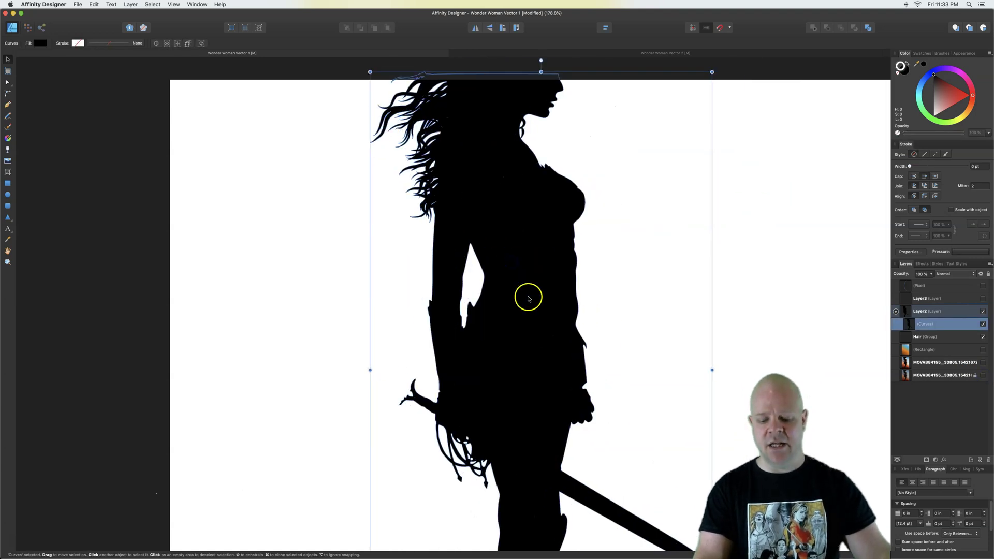
scroll(529, 296, "down", 5)
scroll(531, 299, "up", 3)
scroll(624, 304, "down", 2)
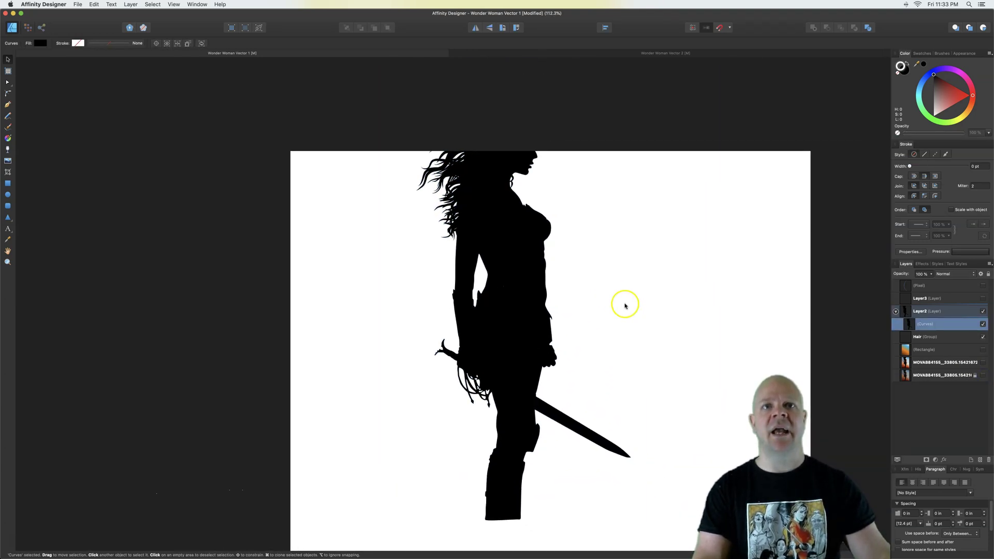
left_click_drag(499, 283, 506, 288)
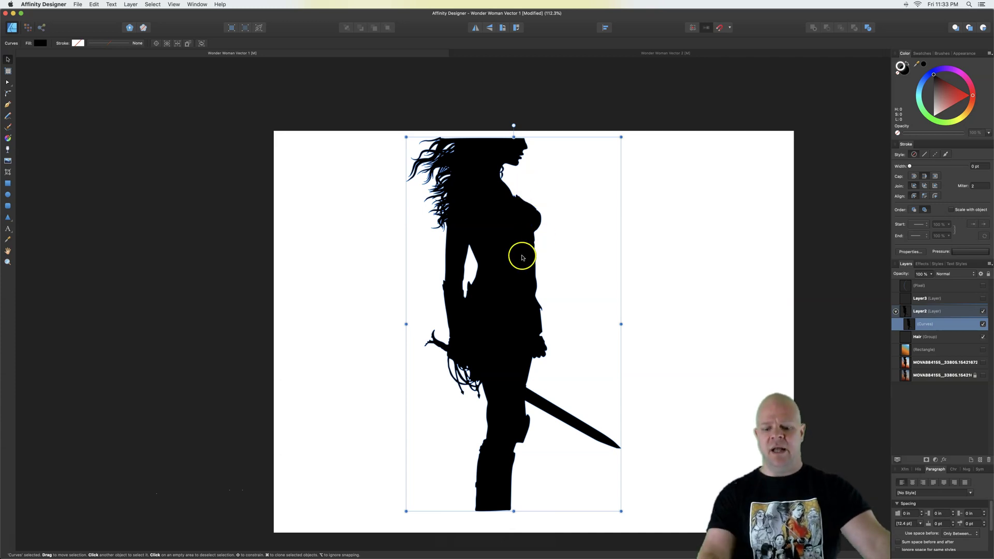
Show the blue-to-orange gradient rectangle behind the figure and move it up to line up with the top of the silhouette.
scroll(505, 255, "up", 3)
scroll(505, 255, "down", 2)
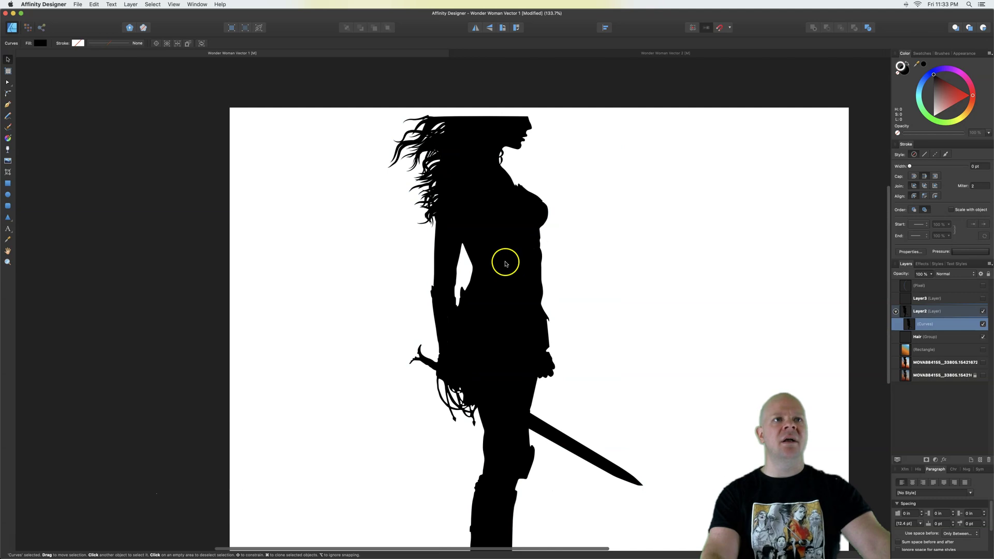
left_click(939, 350)
left_click(983, 351)
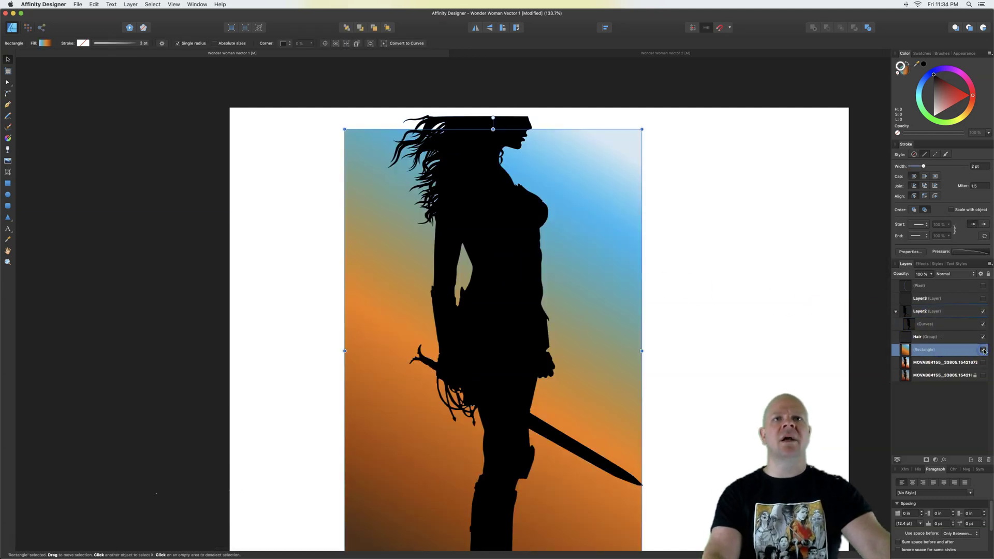
scroll(701, 306, "down", 3)
mouse_move(512, 272)
left_mouse_down()
mouse_move(513, 280)
mouse_move(512, 260)
left_mouse_up()
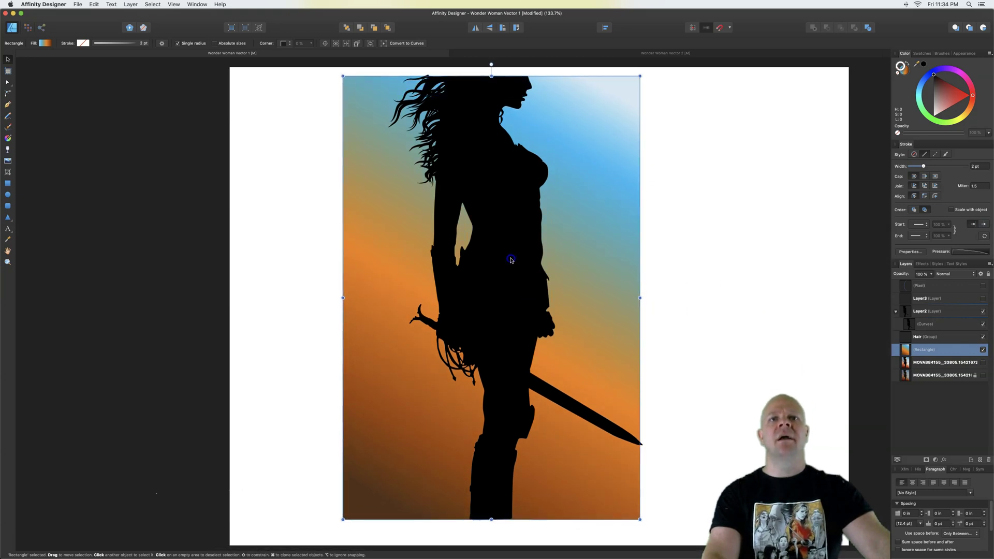
Move the blue stop of the background rectangle's linear gradient to 23%.
left_click(45, 43)
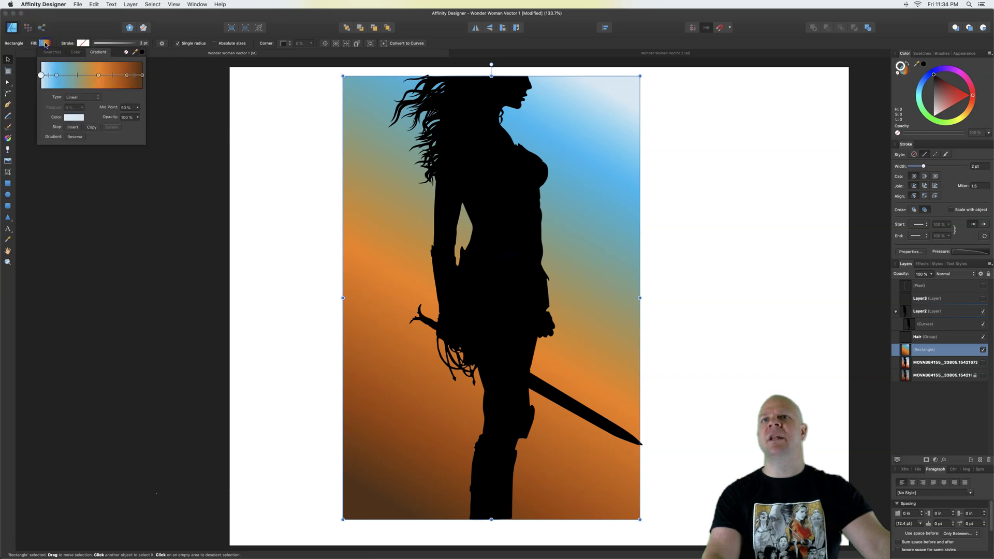
left_click(57, 77)
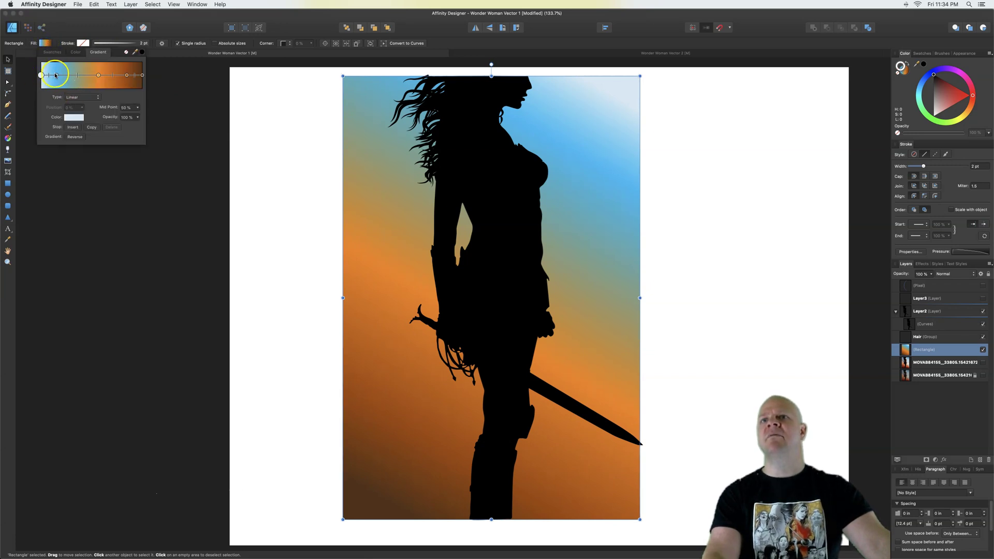
left_click_drag(58, 76, 64, 76)
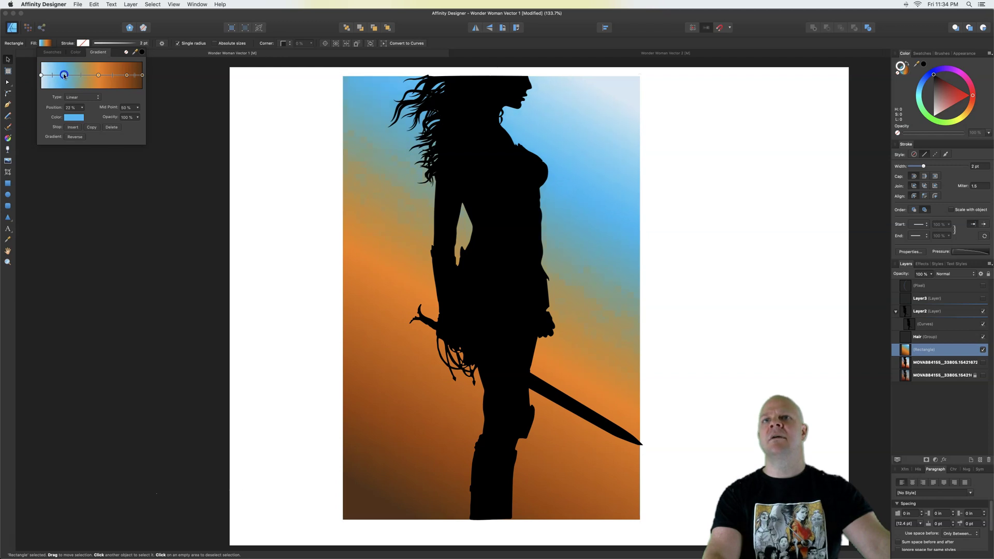
left_click(45, 43)
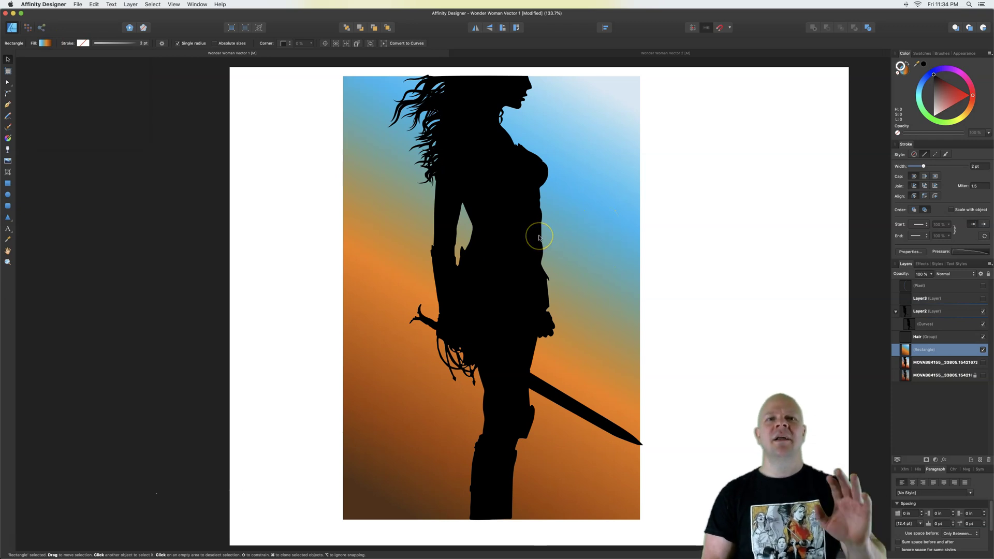
View the finished artwork in the Wonder Woman Vector 2 document and return to Wonder Woman Vector 1.
left_click(685, 54)
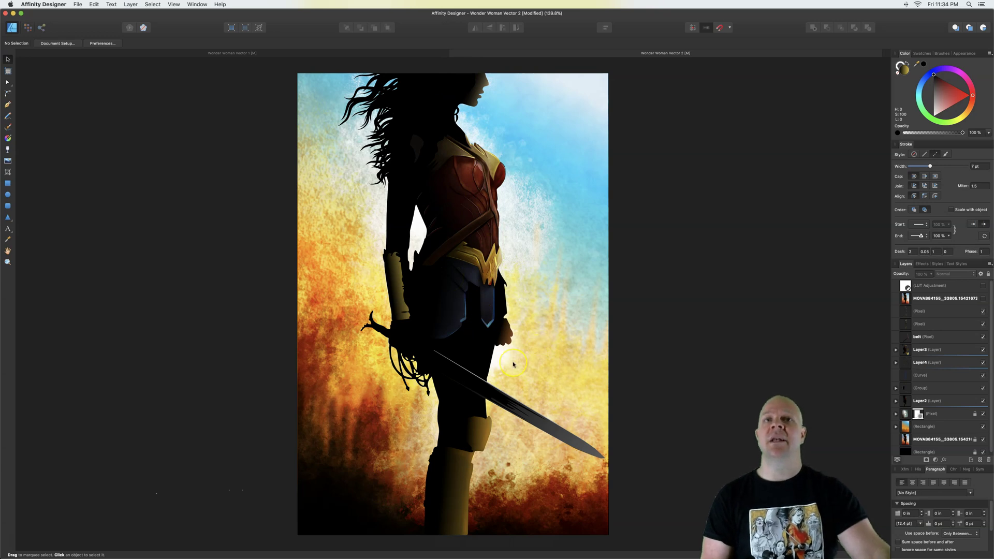
left_click(238, 52)
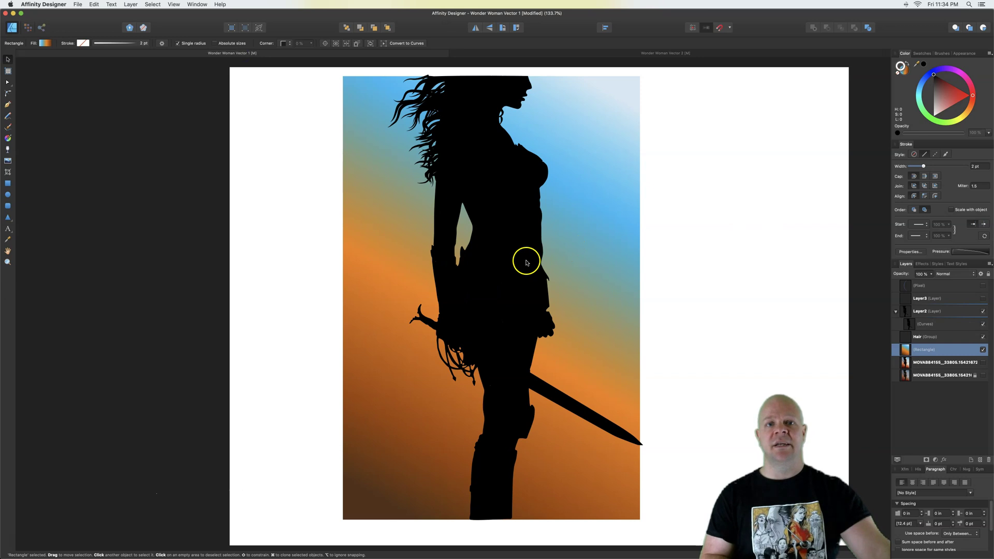